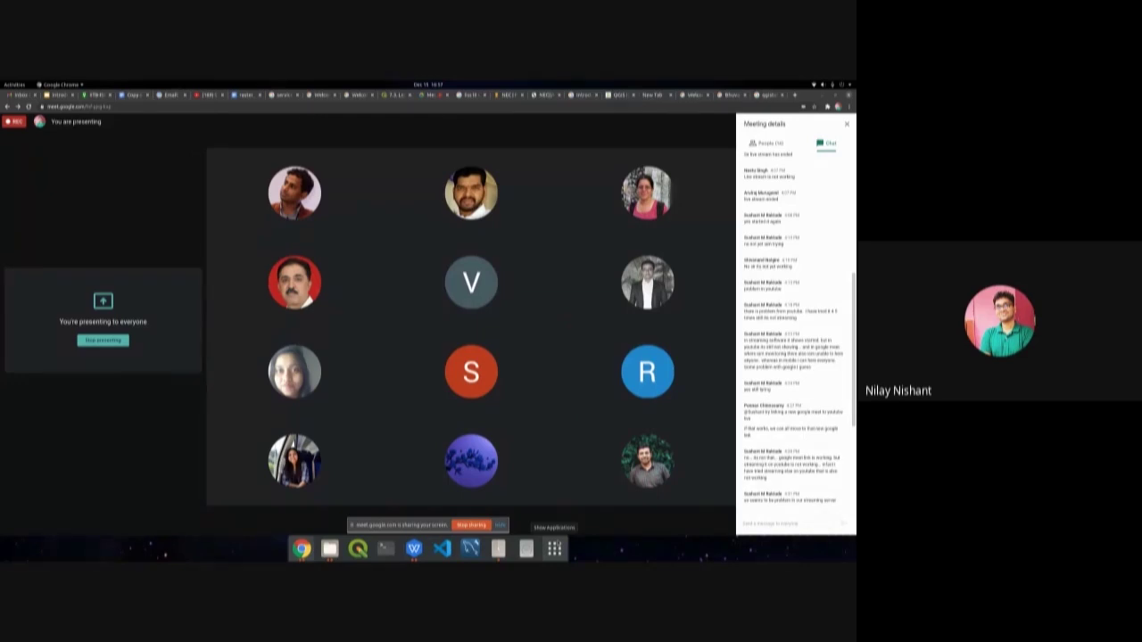
# Launch QGIS Desktop and create a new empty project from the project template.
pyautogui.click(554, 548)
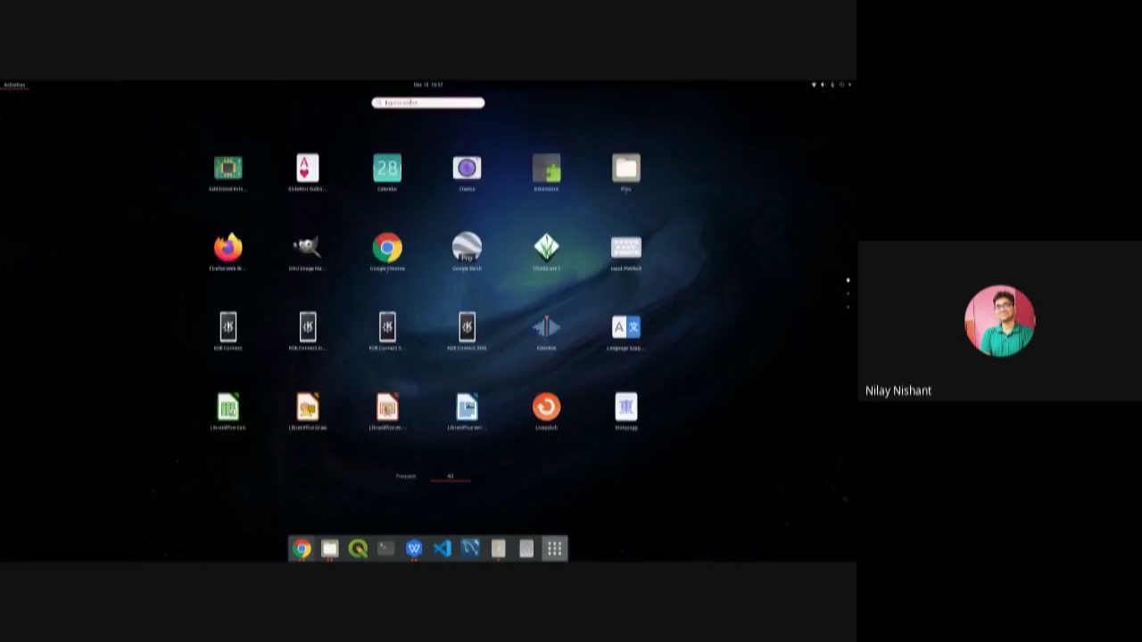
pyautogui.scroll(-1, 393, 266)
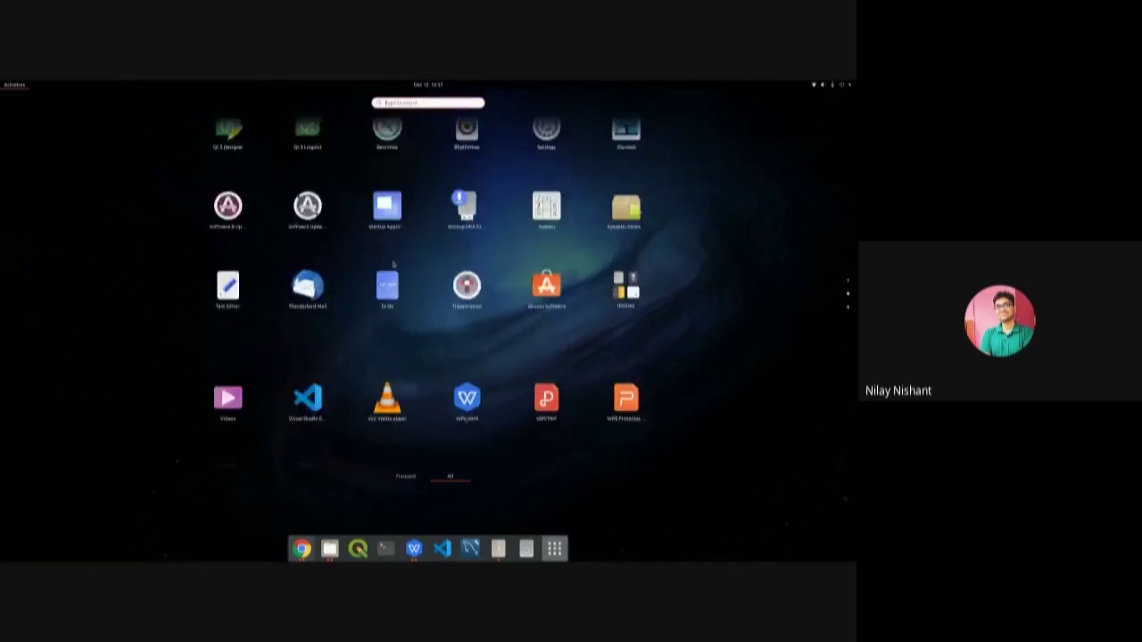
pyautogui.scroll(1, 393, 266)
pyautogui.write('qt')
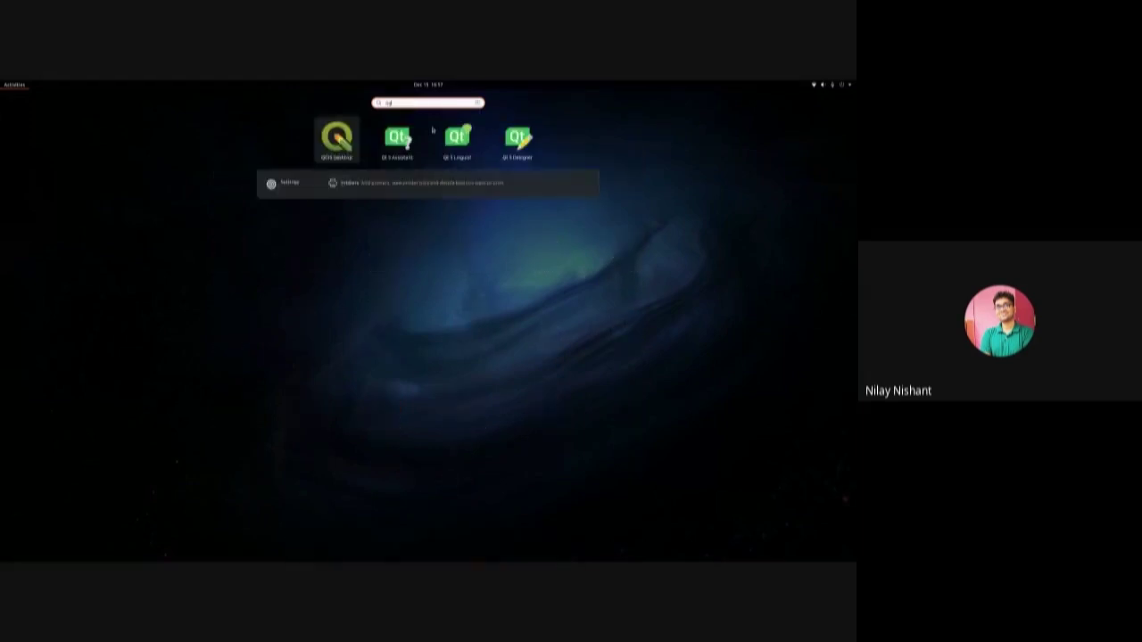
pyautogui.press('BackSpace')
pyautogui.write('gi')
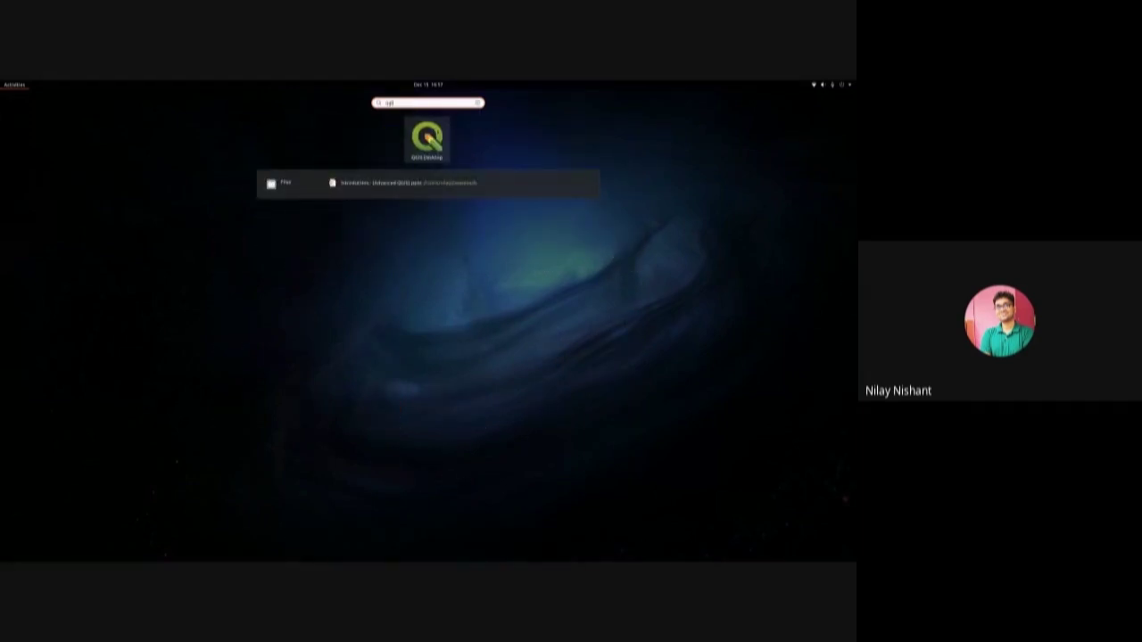
pyautogui.click(436, 132)
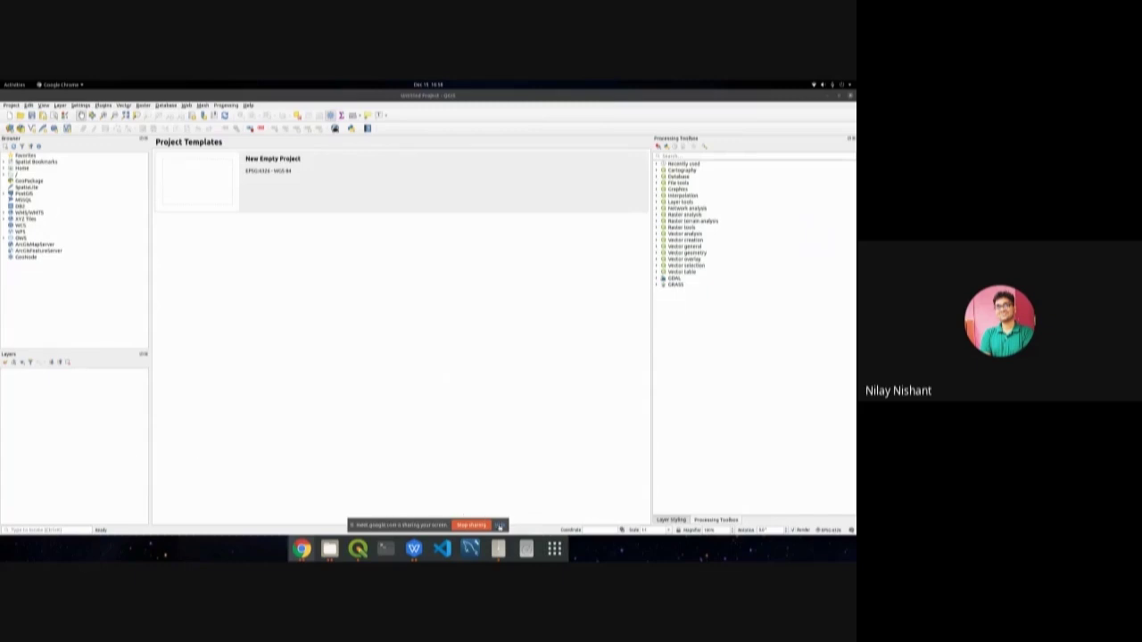
pyautogui.click(499, 526)
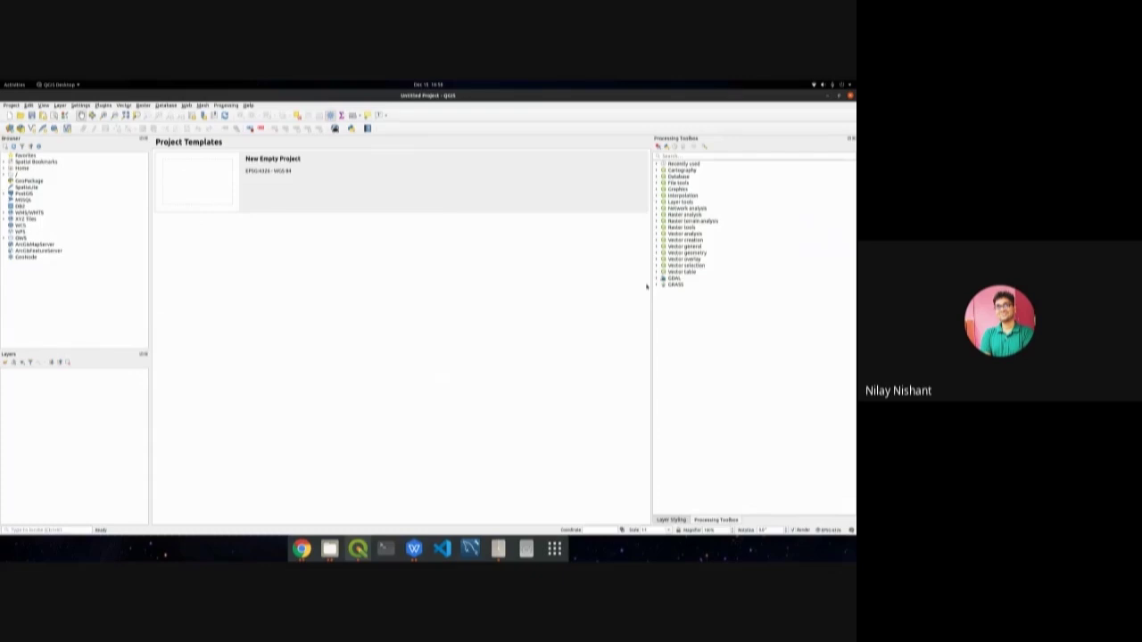
pyautogui.doubleClick(207, 179)
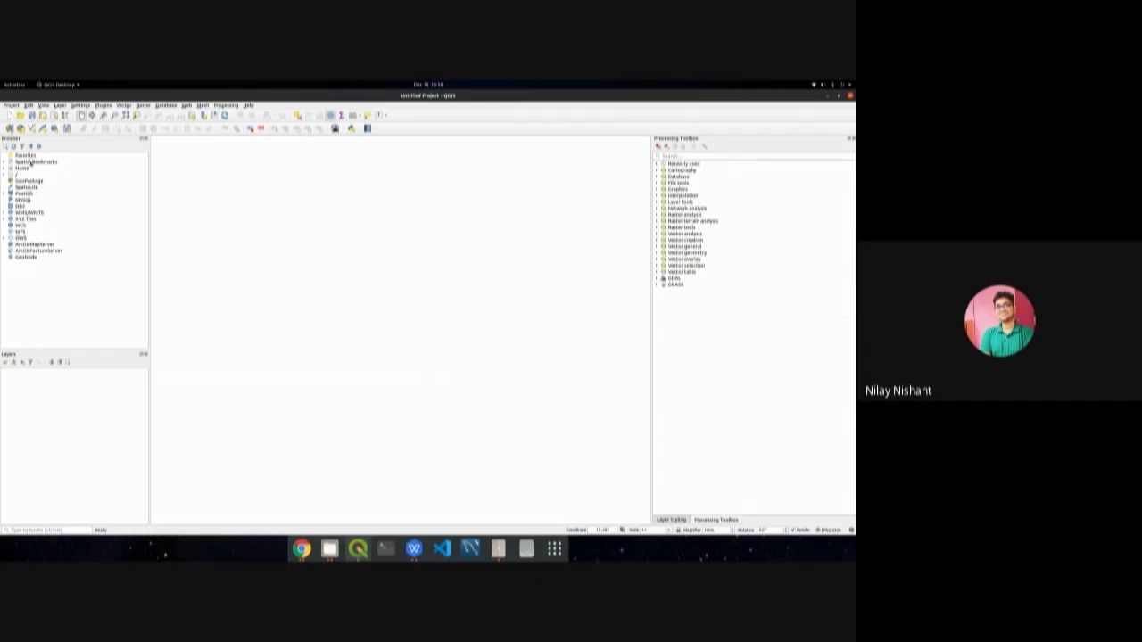
# Add the OpenStreetMap layer from the XYZ Tiles connections to the project.
pyautogui.click(5, 175)
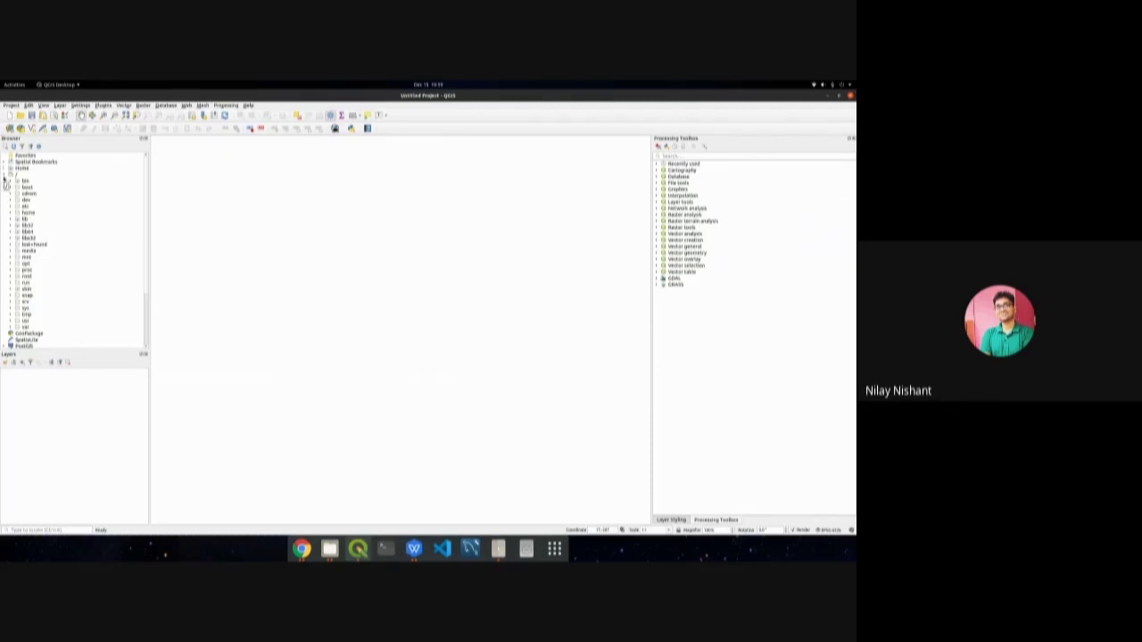
pyautogui.click(6, 176)
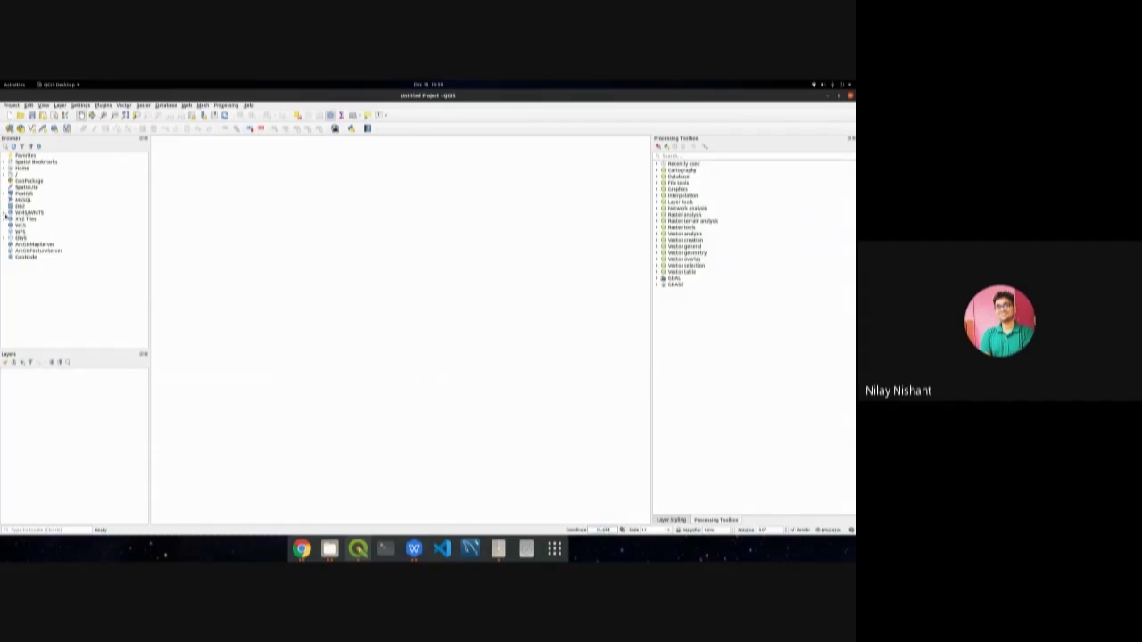
pyautogui.click(5, 219)
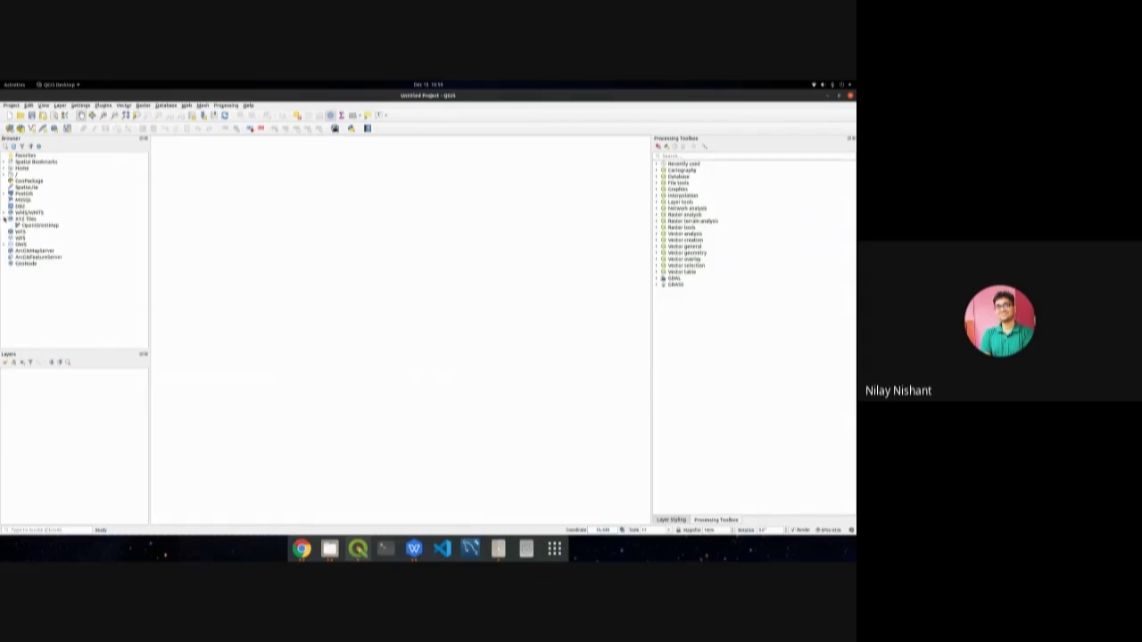
pyautogui.doubleClick(29, 225)
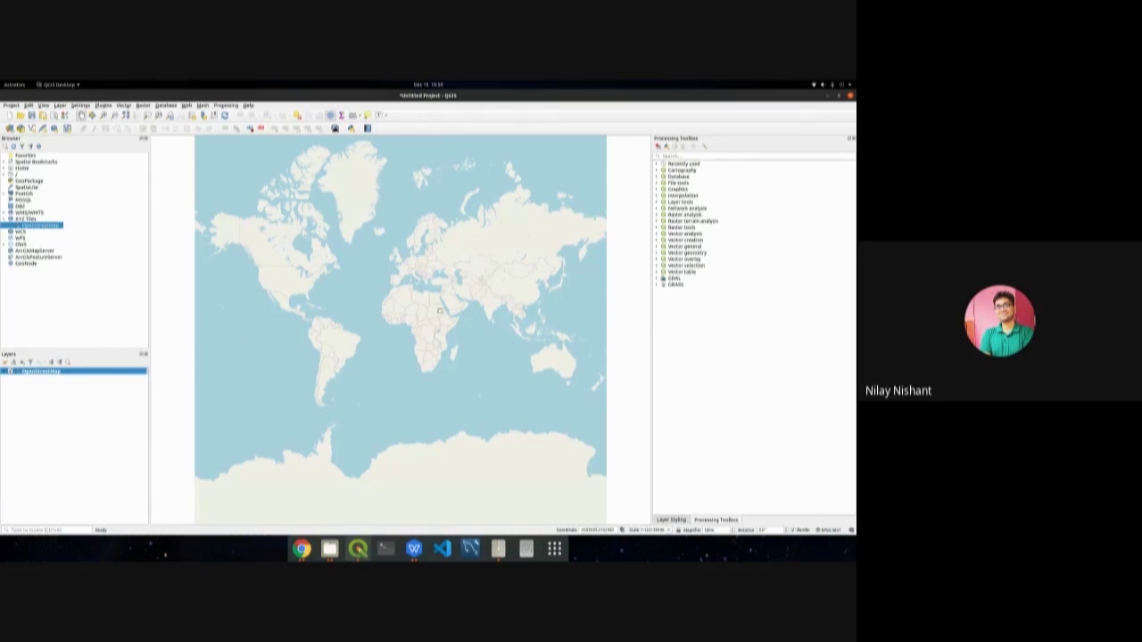
# Load the QGIS Contributors point layer through the map's coordinate field.
pyautogui.doubleClick(584, 530)
pyautogui.hotkey('ctrl', 'a')
pyautogui.press('BackSpace')
pyautogui.write('100,100')
pyautogui.moveTo(583, 529); pyautogui.dragTo(577, 529)
pyautogui.hotkey('ctrl', 'a')
pyautogui.press('BackSpace')
pyautogui.write(',20')
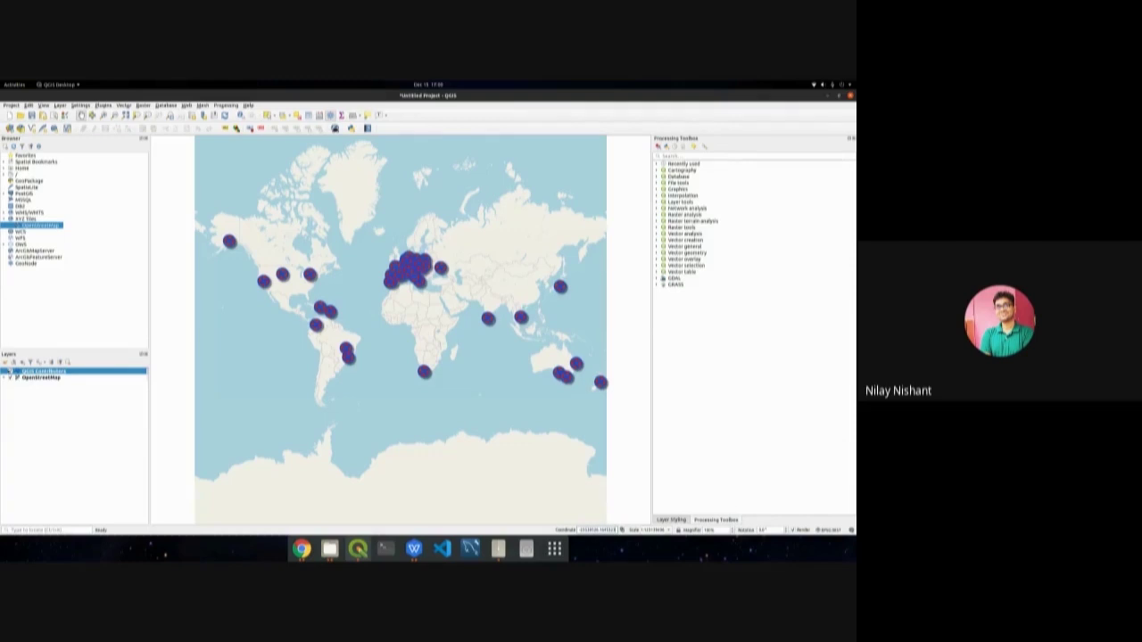
# Remove the QGIS Contributors layer from the project.
pyautogui.rightClick(21, 376)
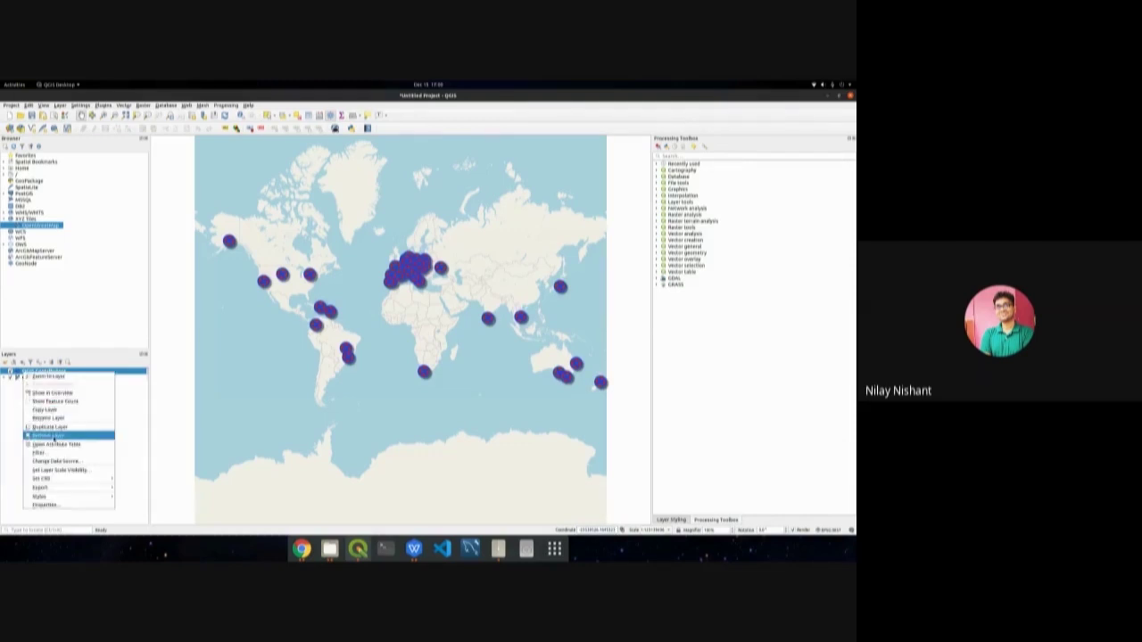
pyautogui.click(90, 432)
pyautogui.click(455, 328)
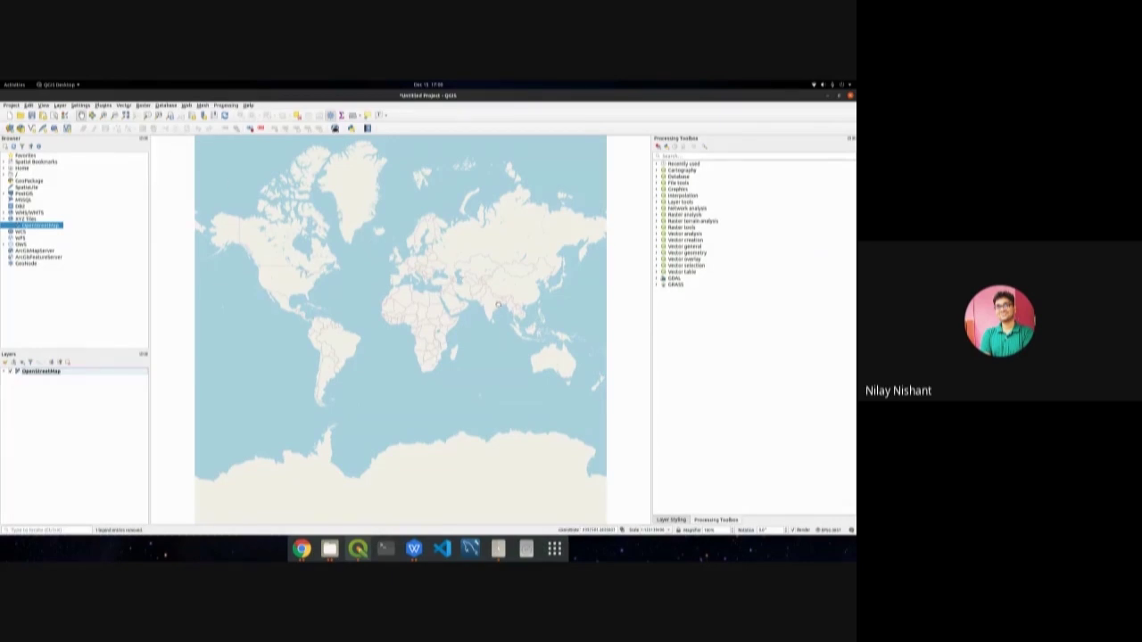
# Add the four TIF rasters BAND2 to BAND5 from the 08Feb09 satellite data folder to the project.
pyautogui.scroll(1, 498, 306)
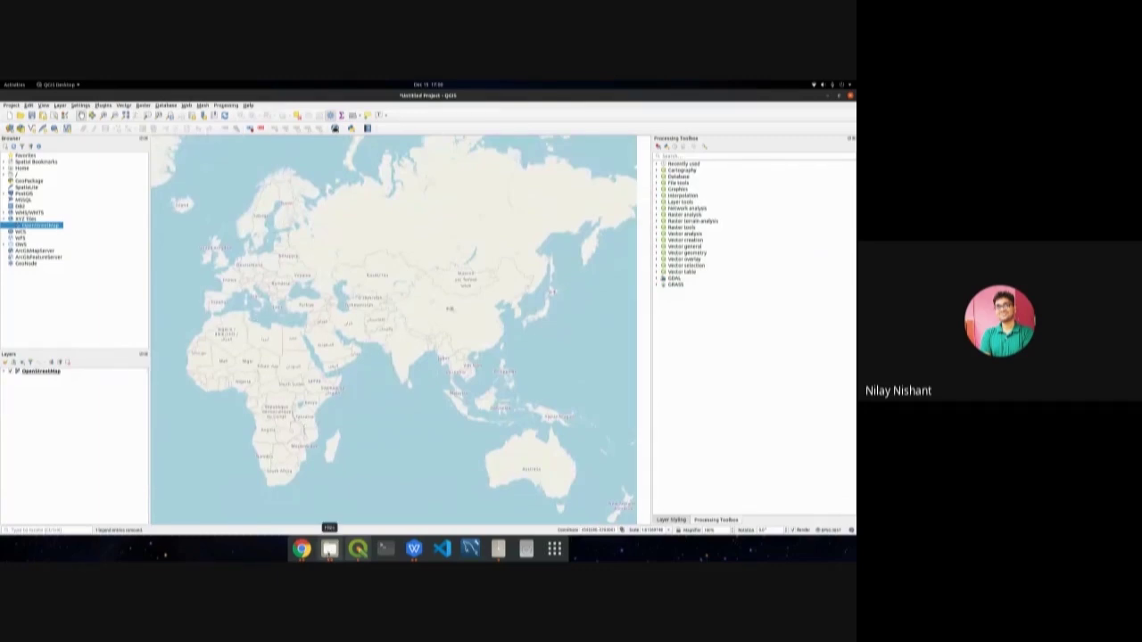
pyautogui.click(329, 547)
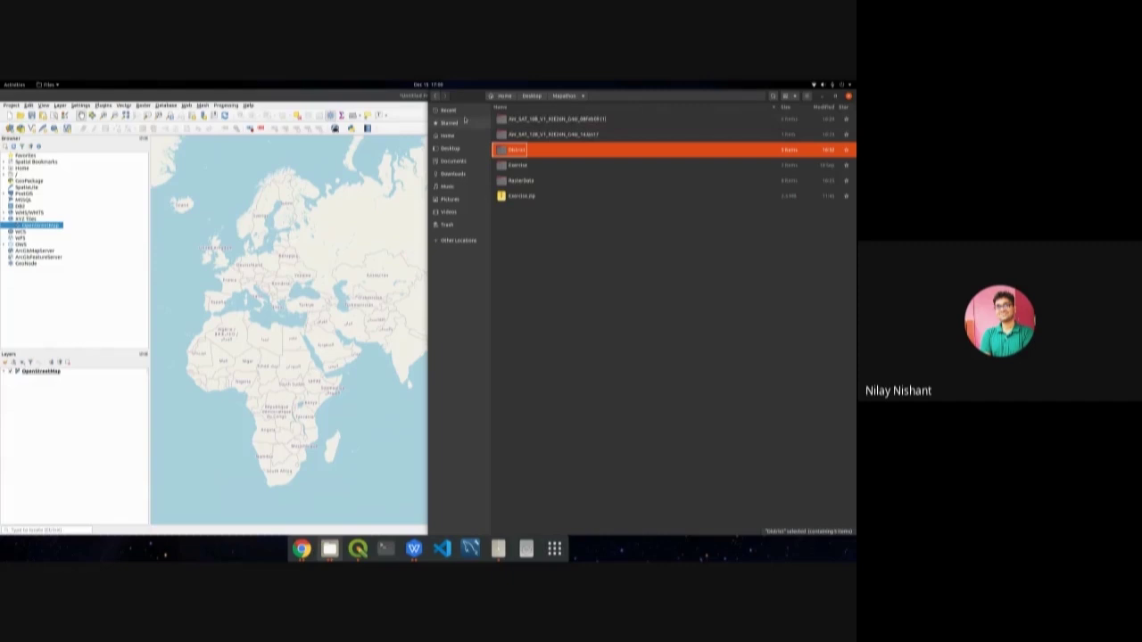
pyautogui.doubleClick(528, 120)
pyautogui.doubleClick(528, 119)
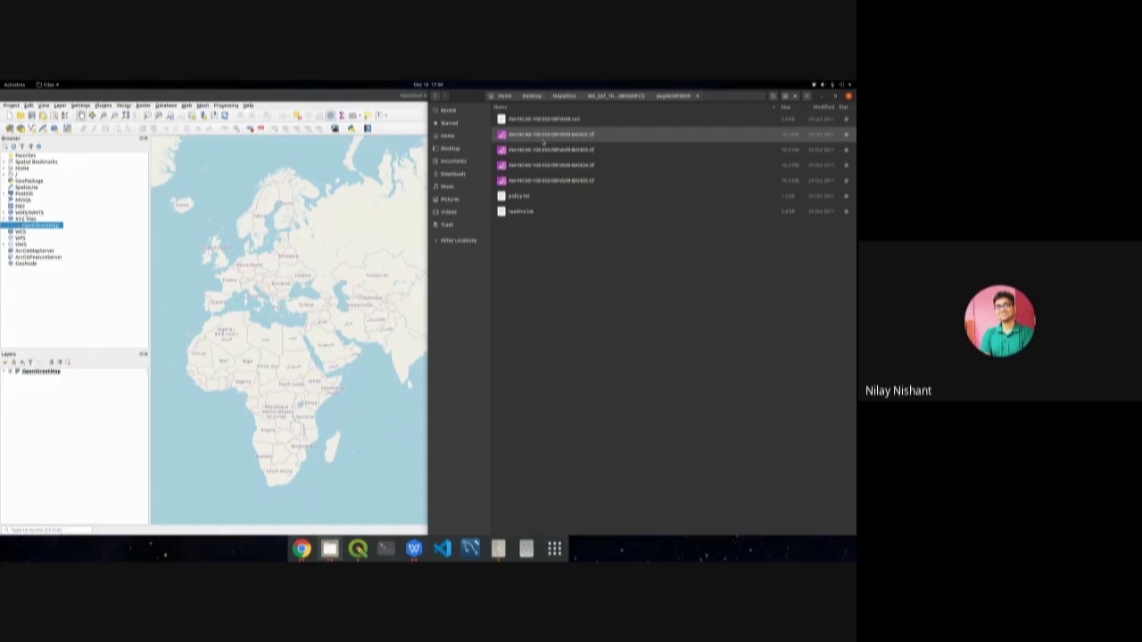
pyautogui.click(543, 137)
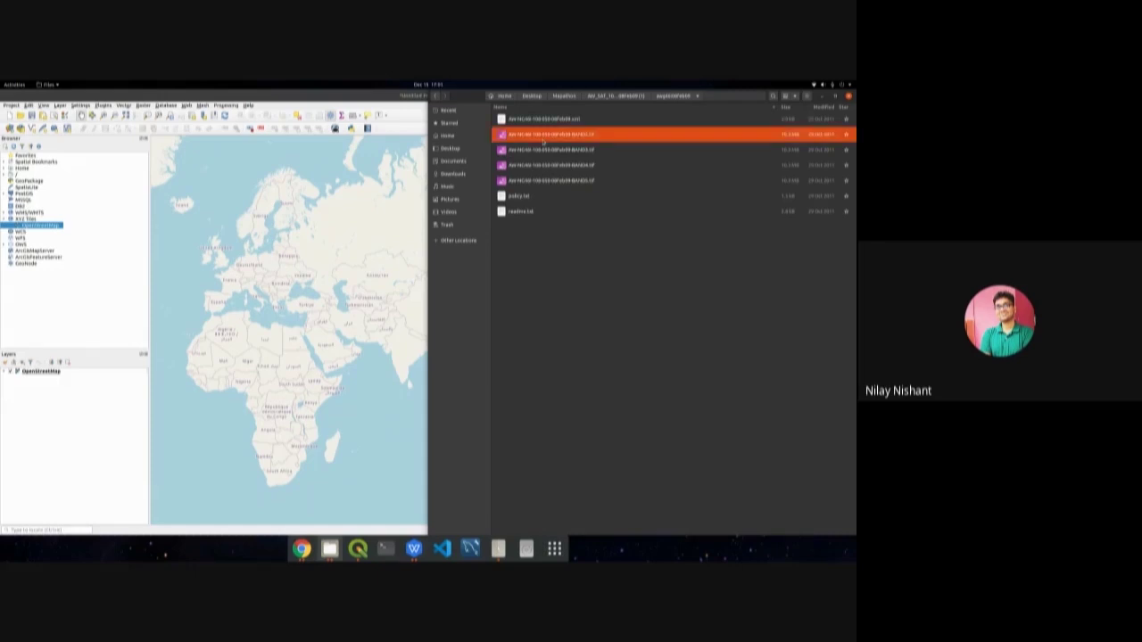
pyautogui.keyDown('shift'); pyautogui.click(549, 181); pyautogui.keyUp('shift')
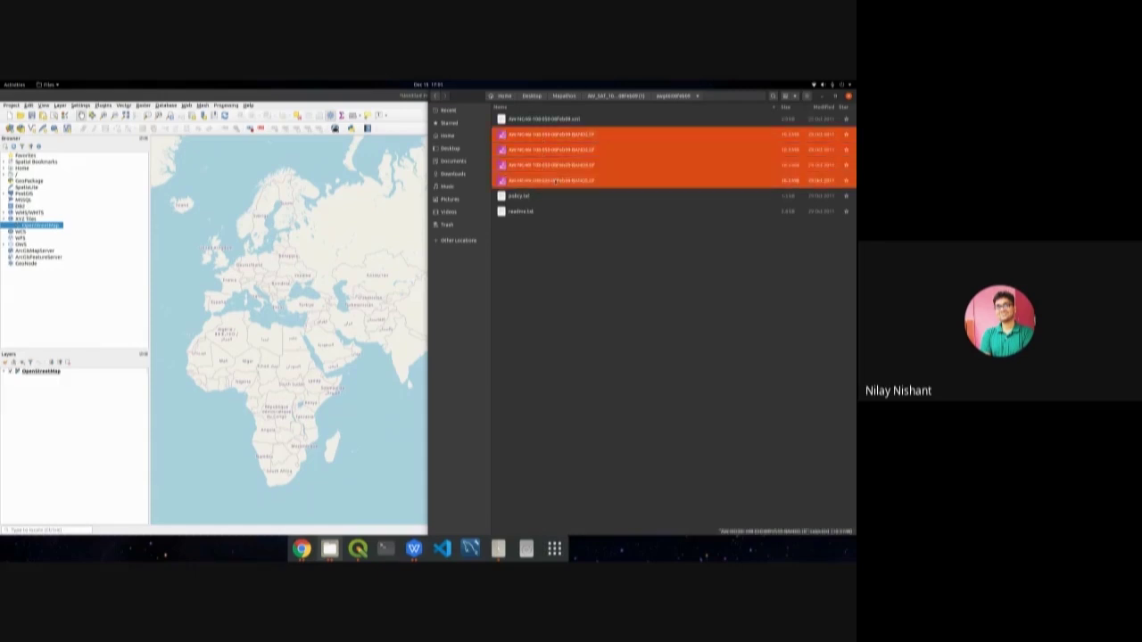
pyautogui.moveTo(550, 182); pyautogui.dragTo(348, 240)
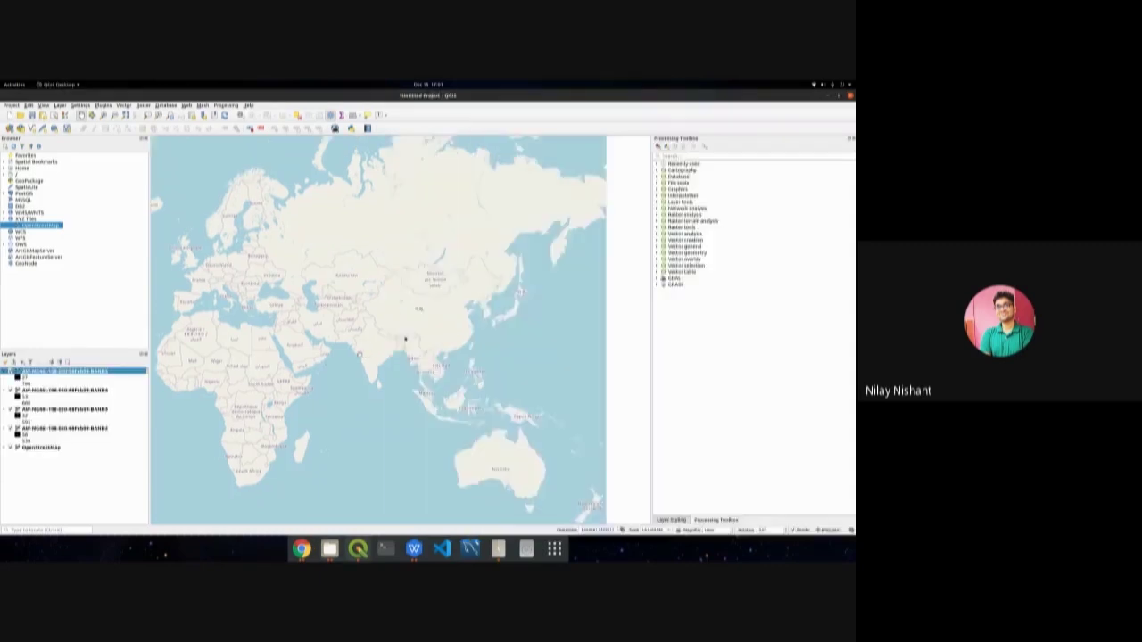
# Start Build Virtual Raster and select the four satellite rasters BAND2 to BAND5 as its input layers.
pyautogui.scroll(5, 386, 317)
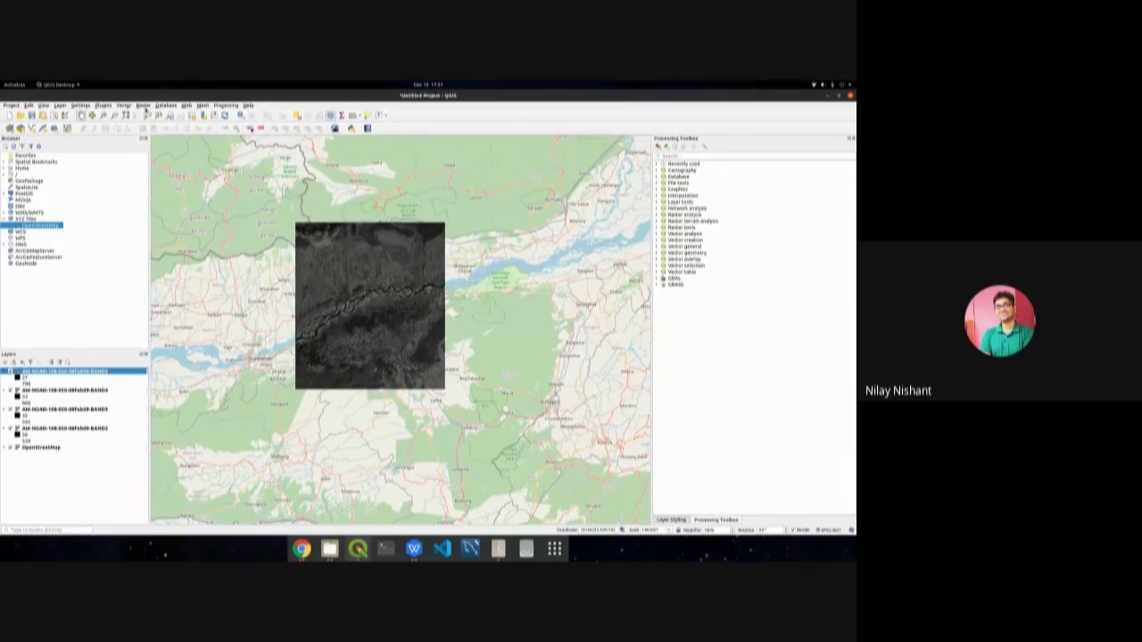
pyautogui.click(143, 106)
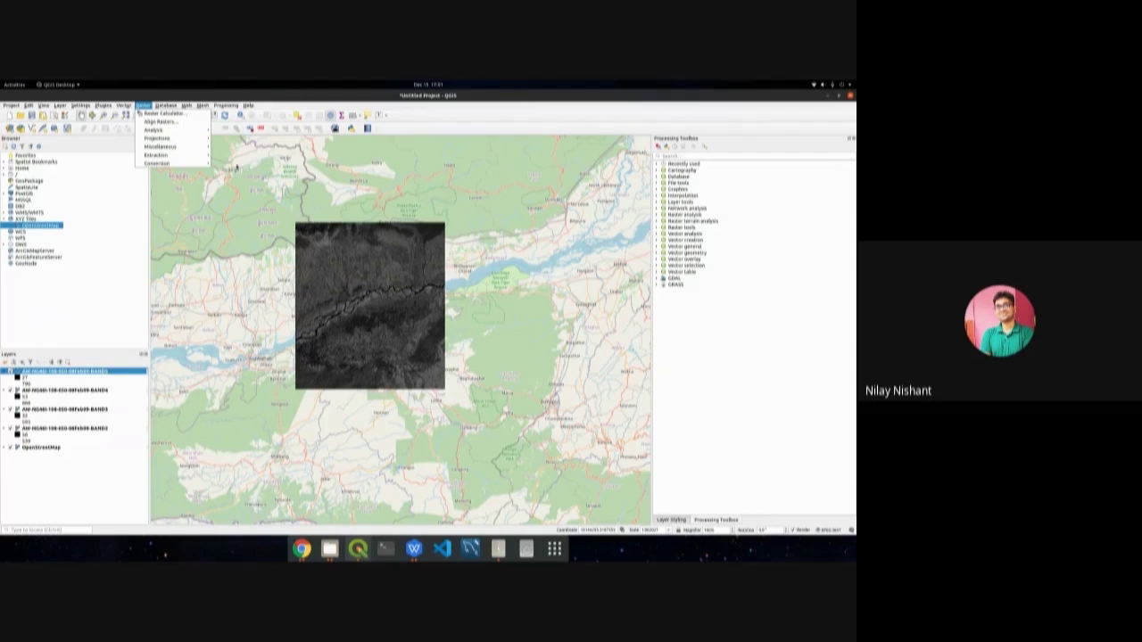
pyautogui.moveTo(174, 146)
pyautogui.click(141, 107)
pyautogui.click(140, 106)
pyautogui.moveTo(170, 147)
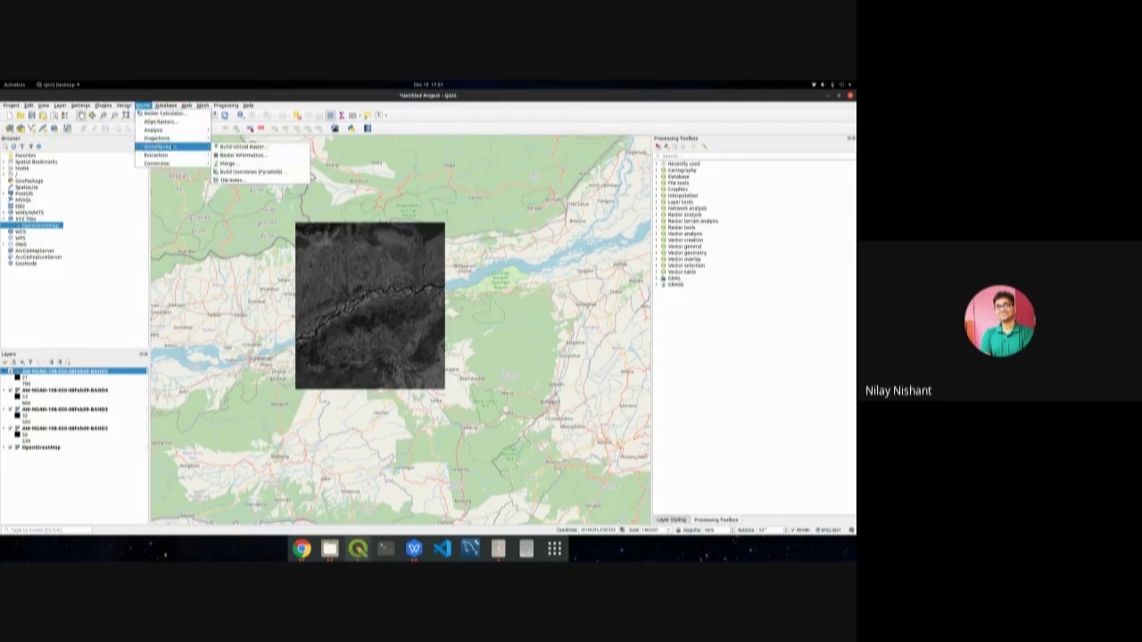
pyautogui.click(243, 147)
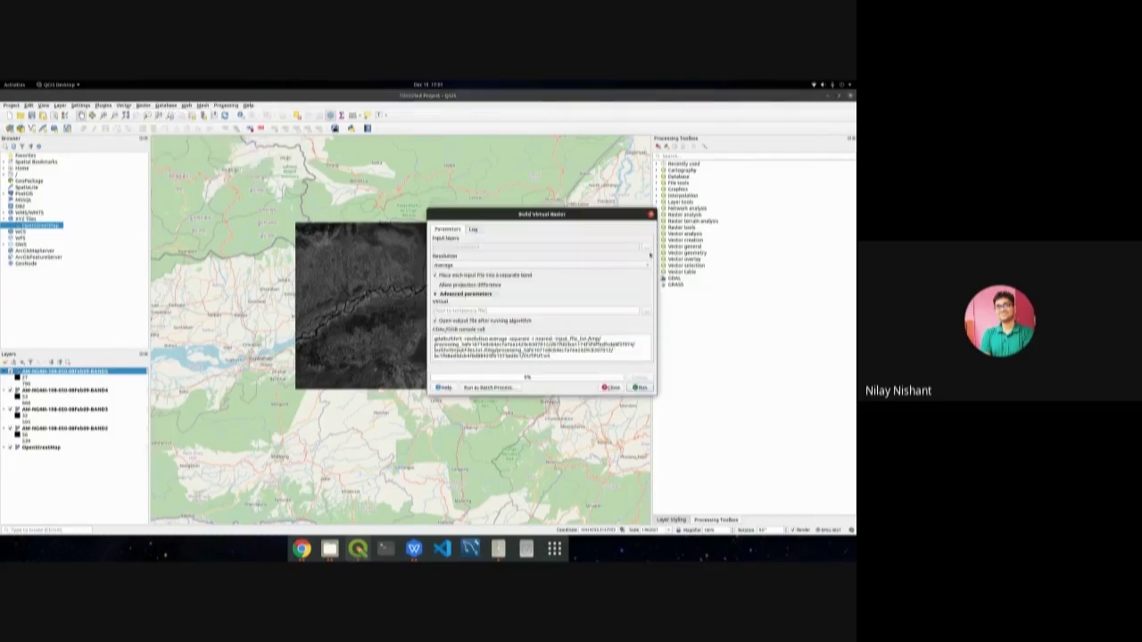
pyautogui.click(647, 251)
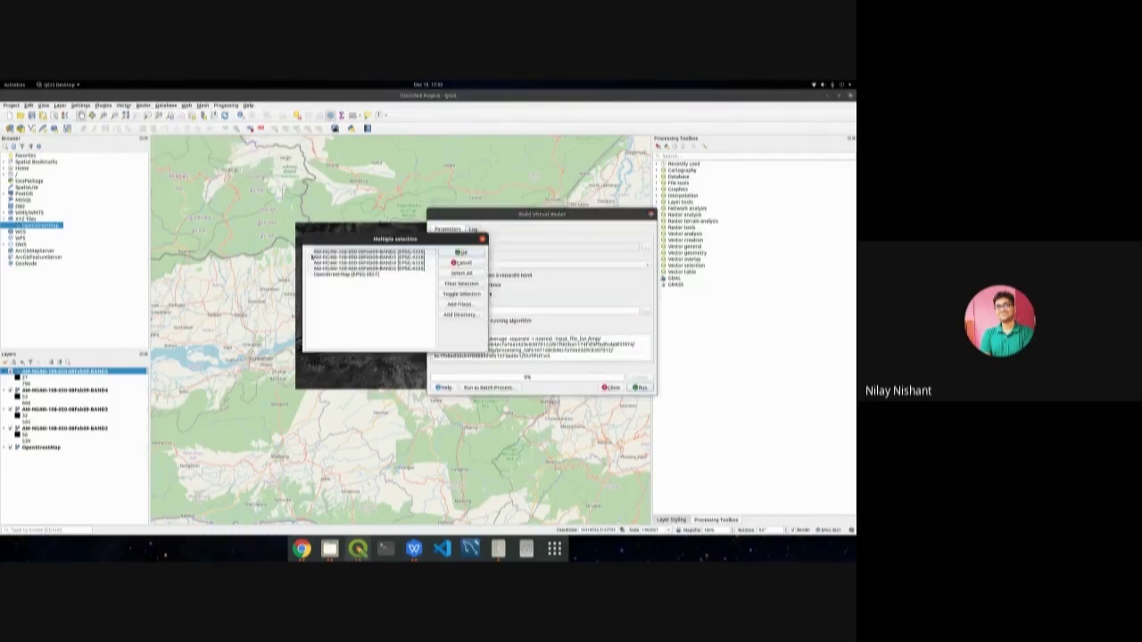
pyautogui.click(311, 253)
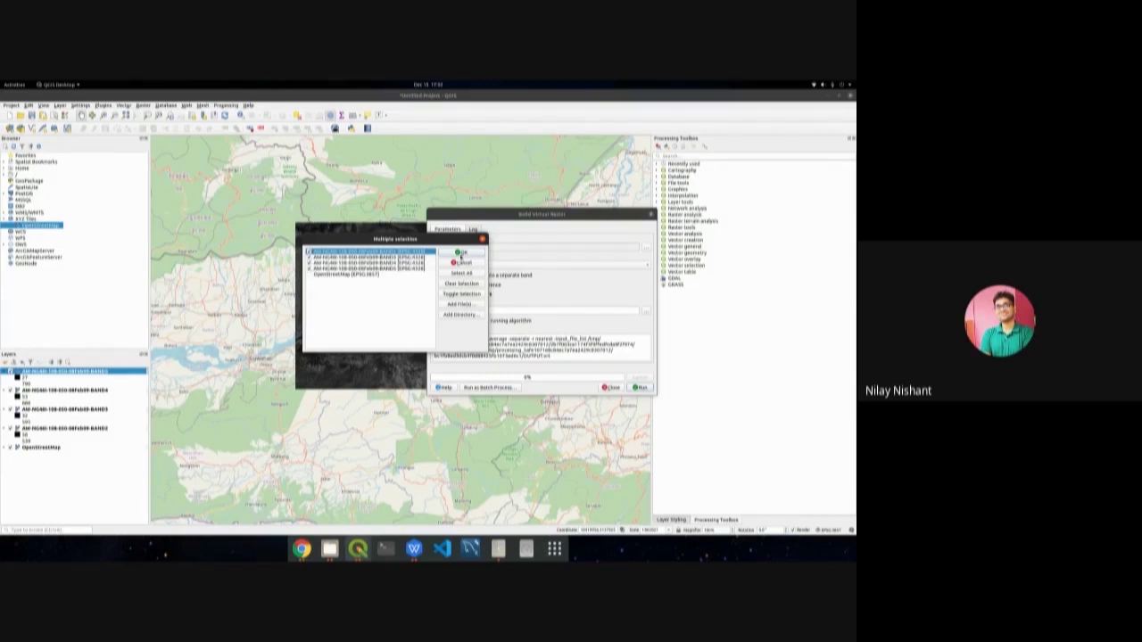
pyautogui.click(460, 254)
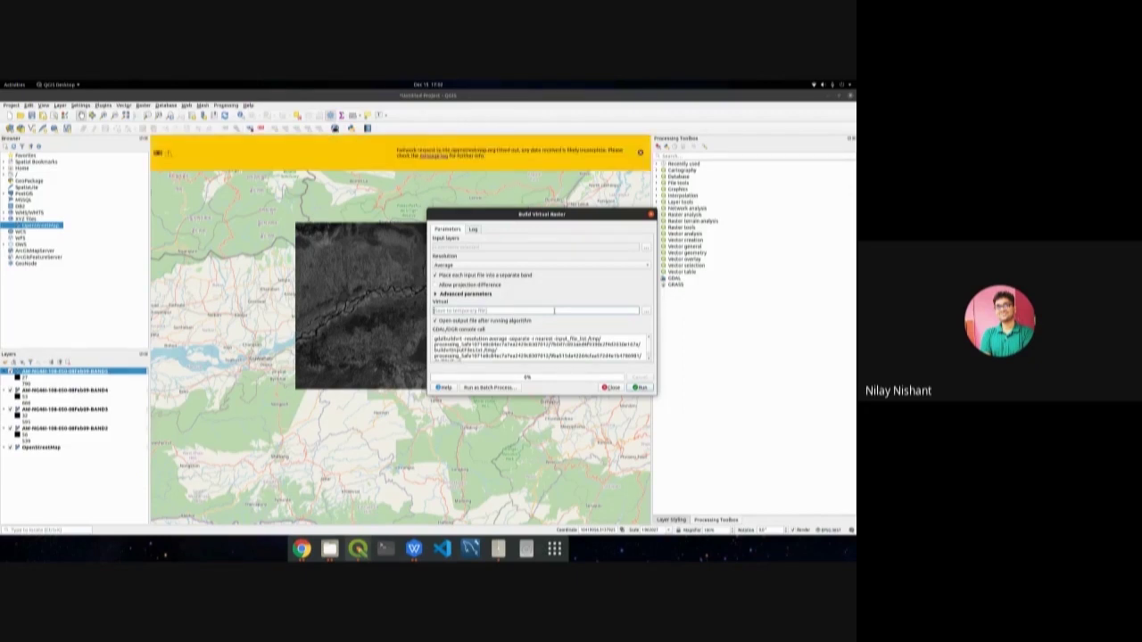
# Name the virtual raster output AWIFS_2009, run the algorithm and close its dialog.
pyautogui.click(482, 311)
pyautogui.write('AWPS')
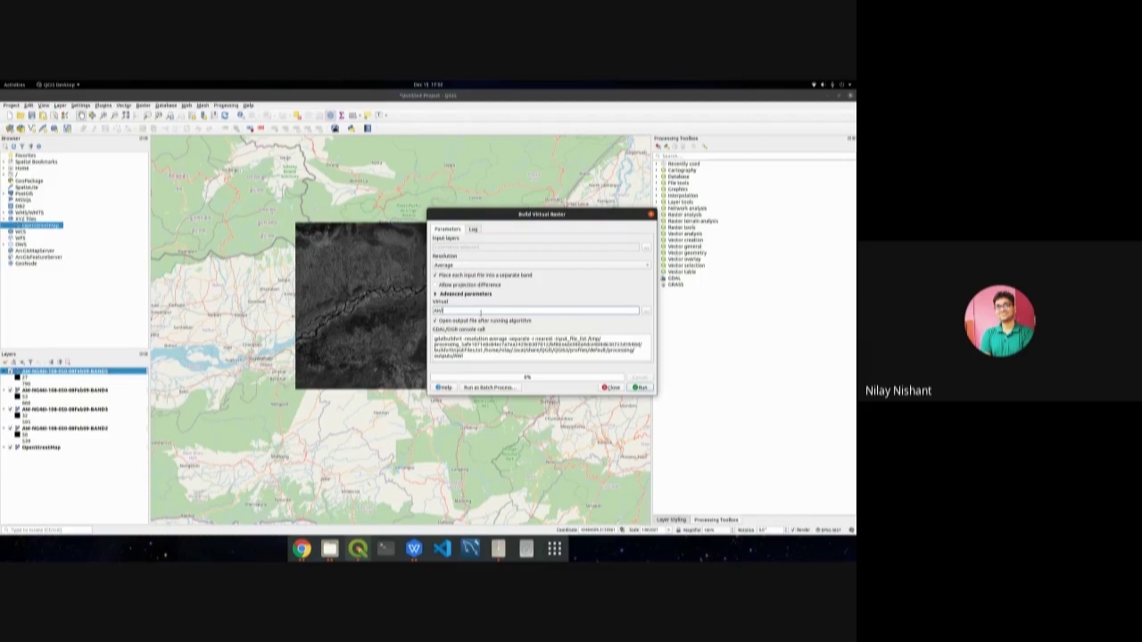
pyautogui.write('_2018')
pyautogui.press('Return')
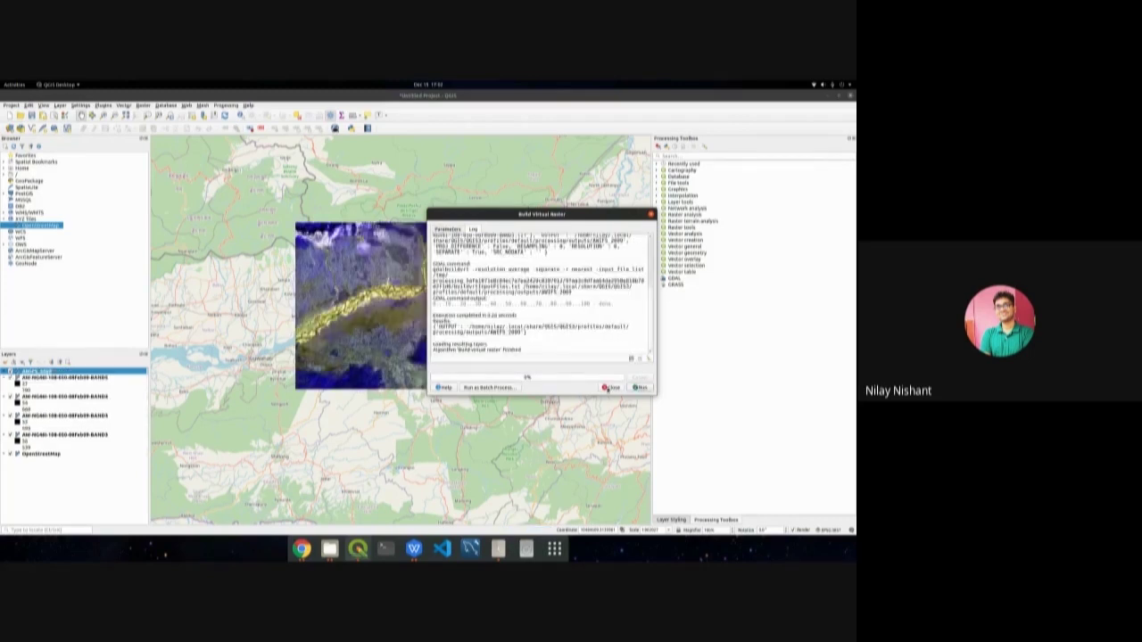
pyautogui.click(609, 388)
# Hide the four single-band layers BAND5, BAND4, BAND3 and BAND2.
pyautogui.click(10, 377)
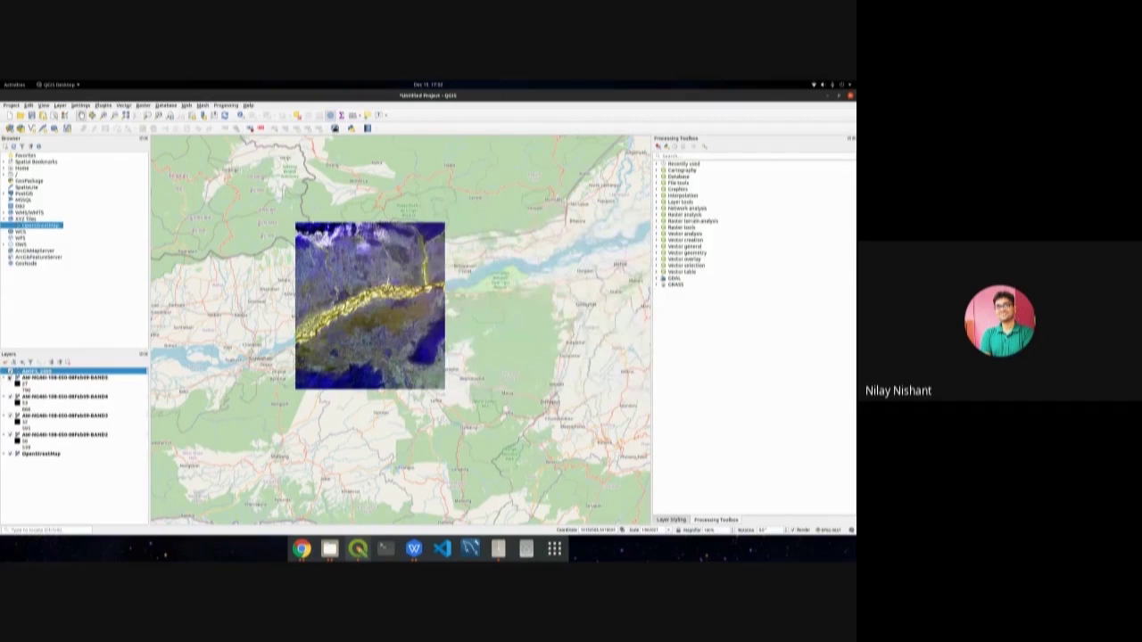
pyautogui.click(10, 396)
pyautogui.click(10, 416)
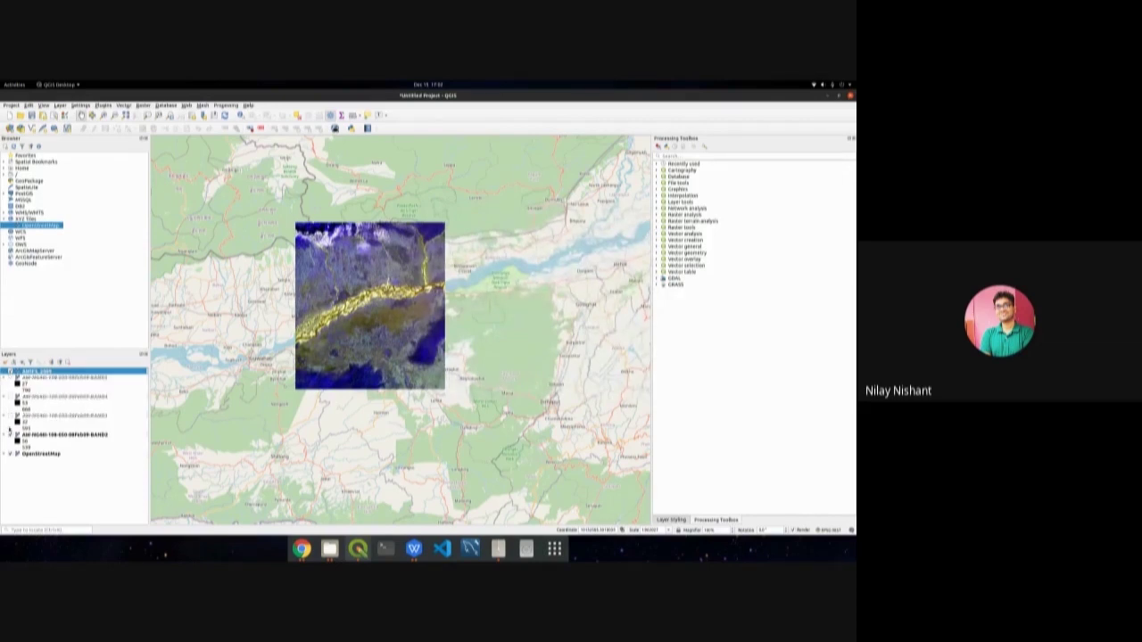
pyautogui.click(10, 434)
# Style the AWIFS_2009 layer as a false-colour composite with Band 3 as red, Band 2 as green and Band 1 as blue.
pyautogui.scroll(3, 382, 319)
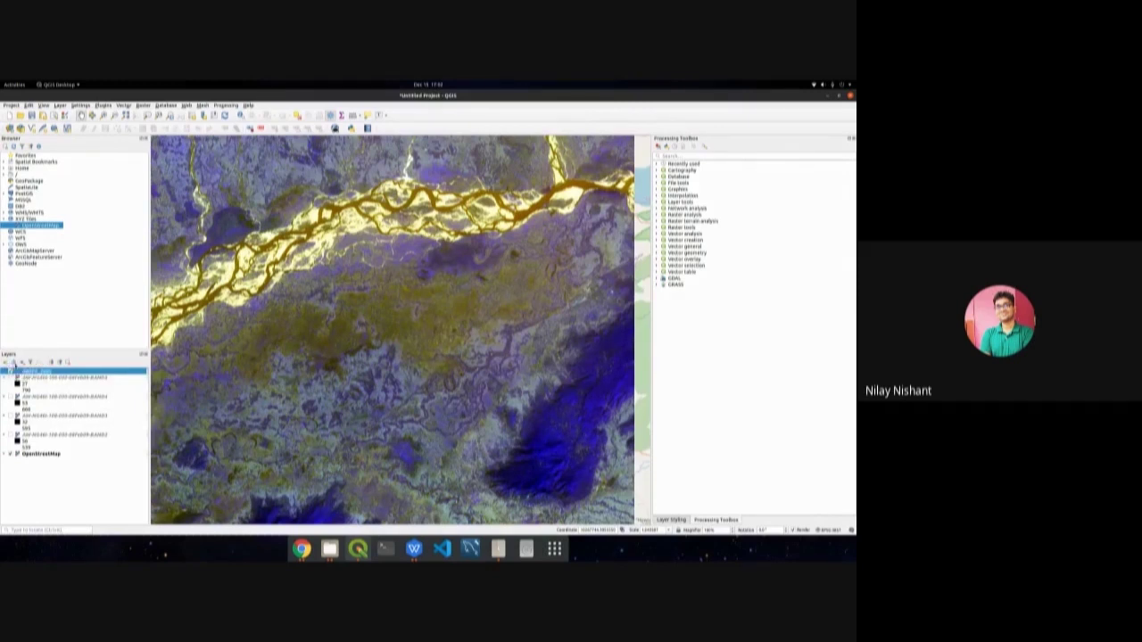
pyautogui.click(6, 361)
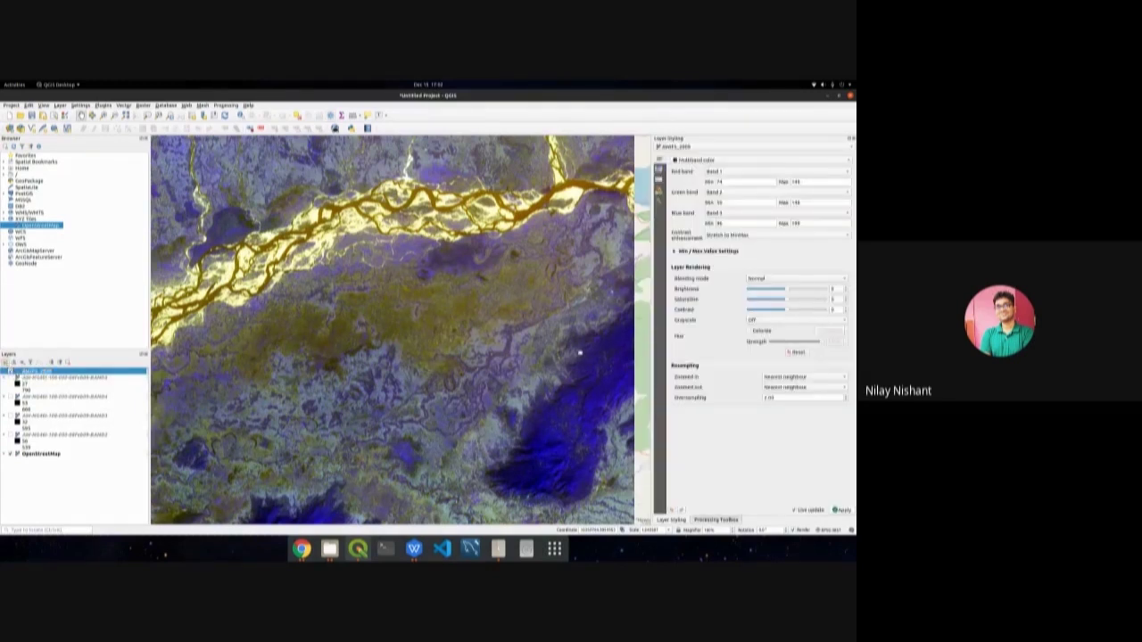
pyautogui.moveTo(651, 319); pyautogui.dragTo(606, 323)
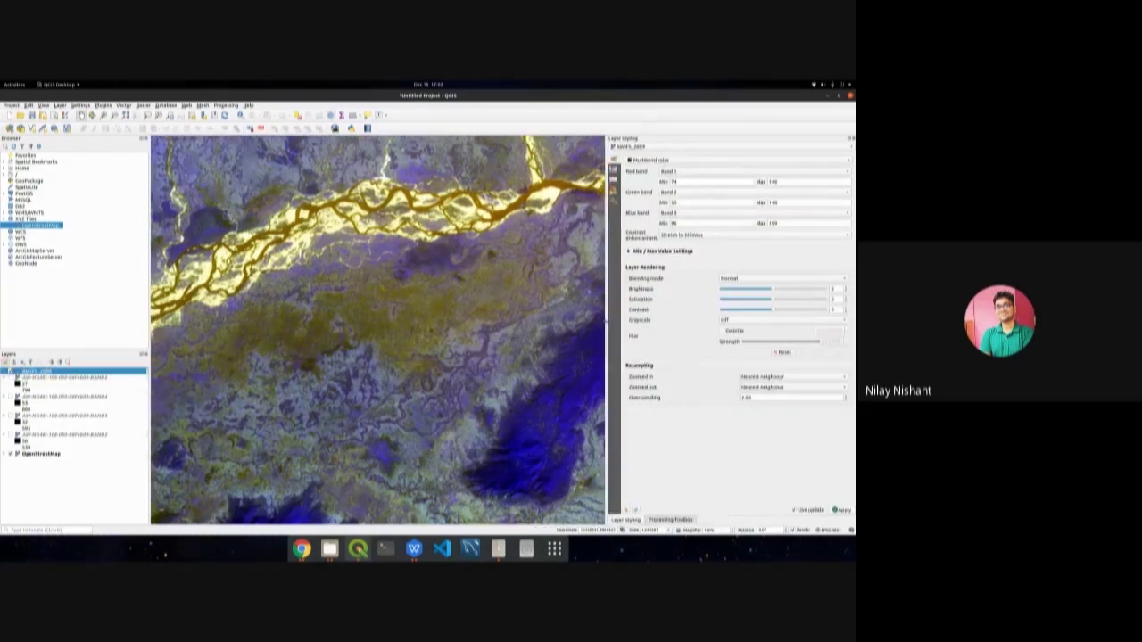
pyautogui.click(682, 173)
pyautogui.click(682, 189)
pyautogui.click(684, 192)
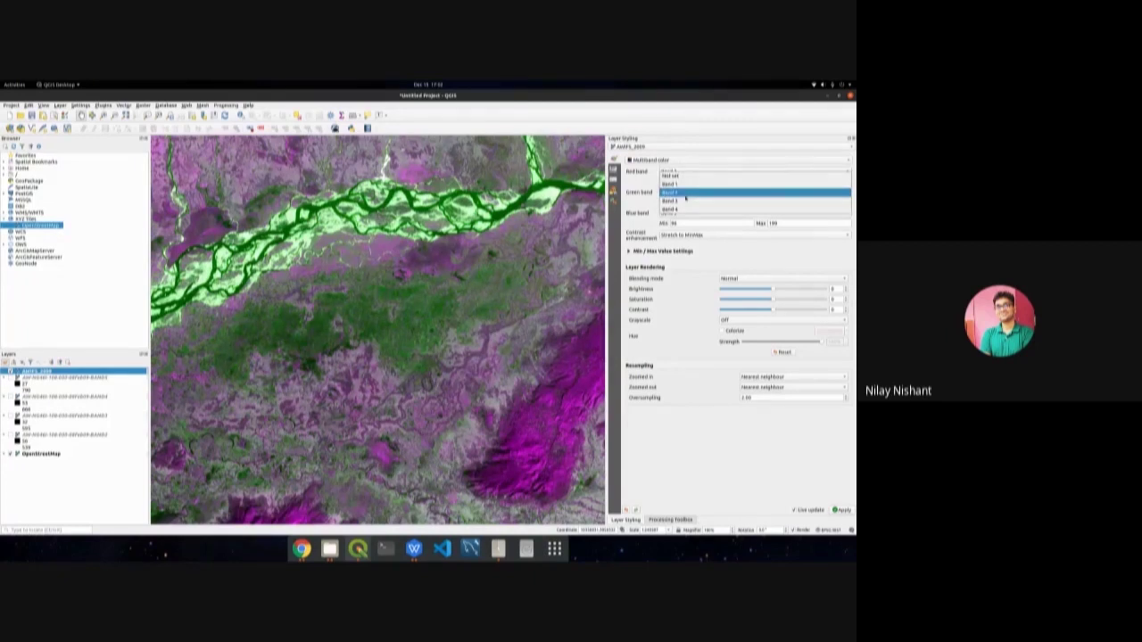
pyautogui.click(684, 192)
pyautogui.click(680, 215)
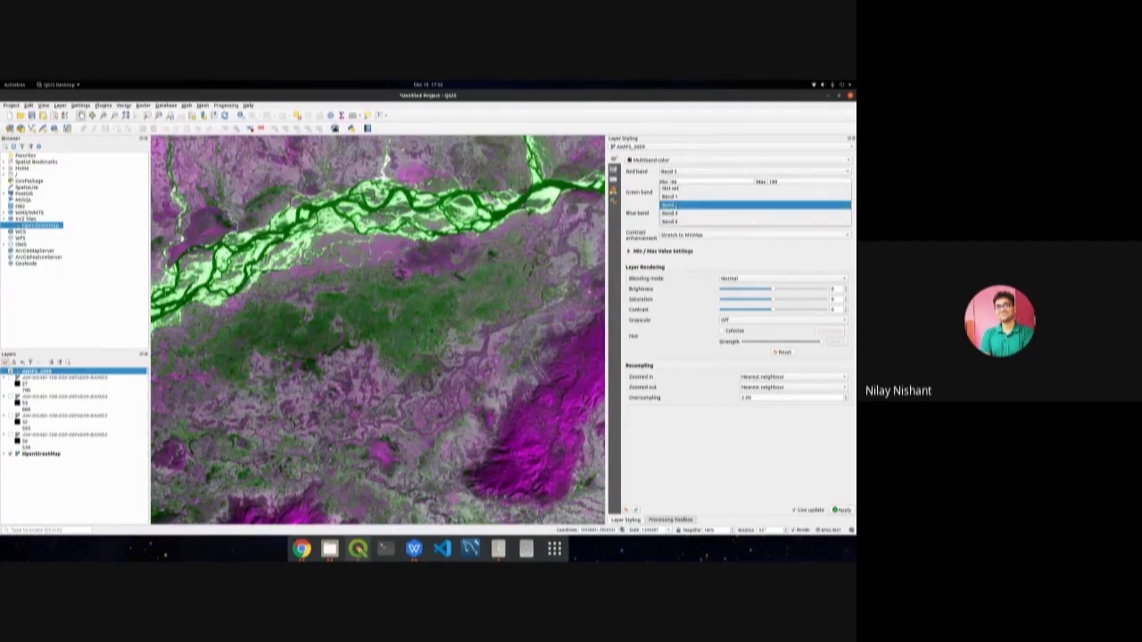
pyautogui.click(678, 196)
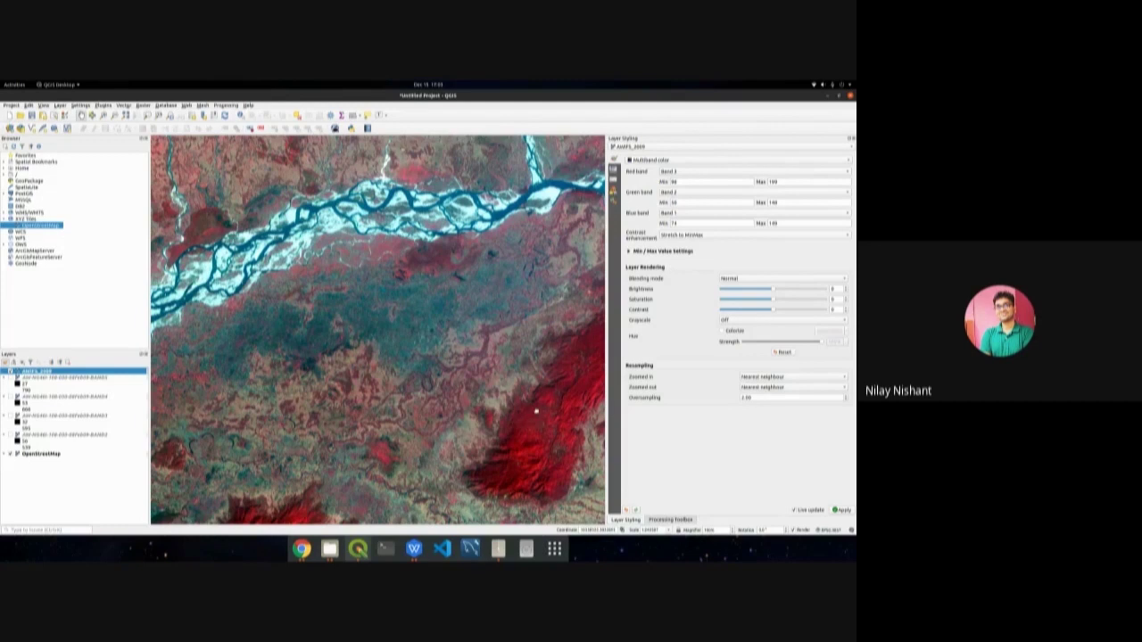
pyautogui.scroll(3, 184, 386)
pyautogui.scroll(-2, 237, 359)
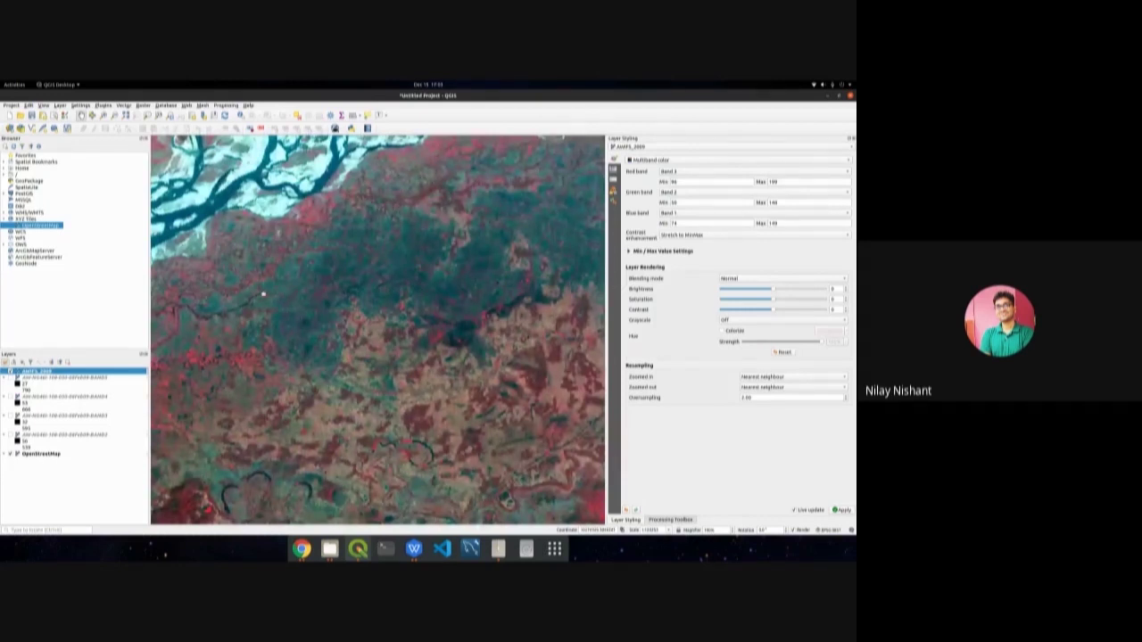
# Start the Raster Calculator and enter the NDVI numerator as BAND4 minus BAND3 in parentheses.
pyautogui.click(143, 105)
pyautogui.click(159, 113)
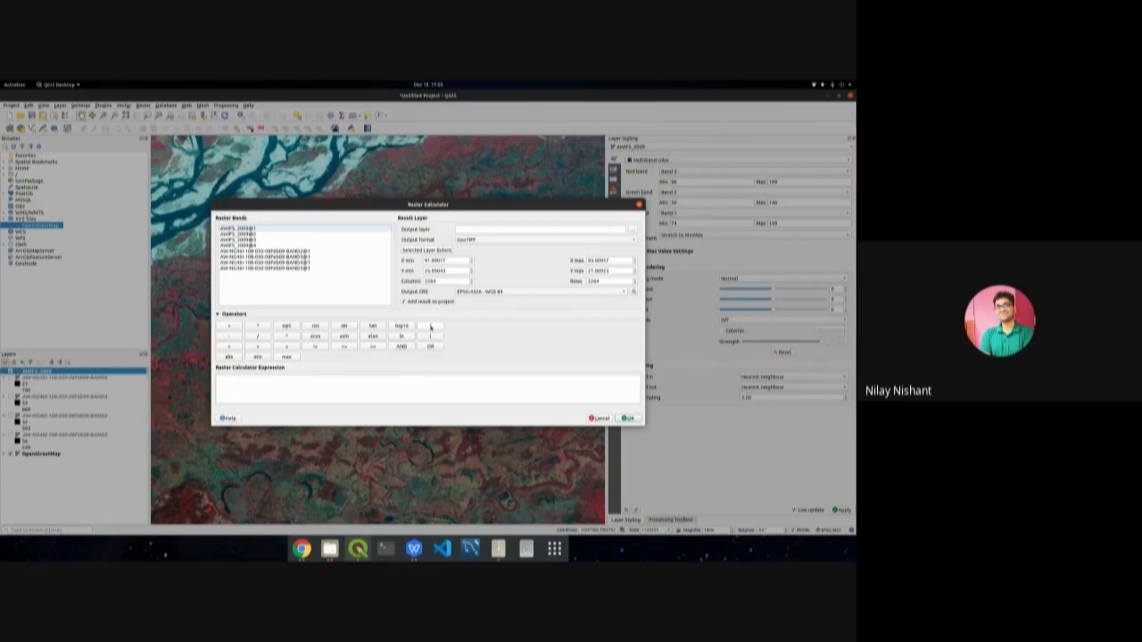
pyautogui.click(430, 326)
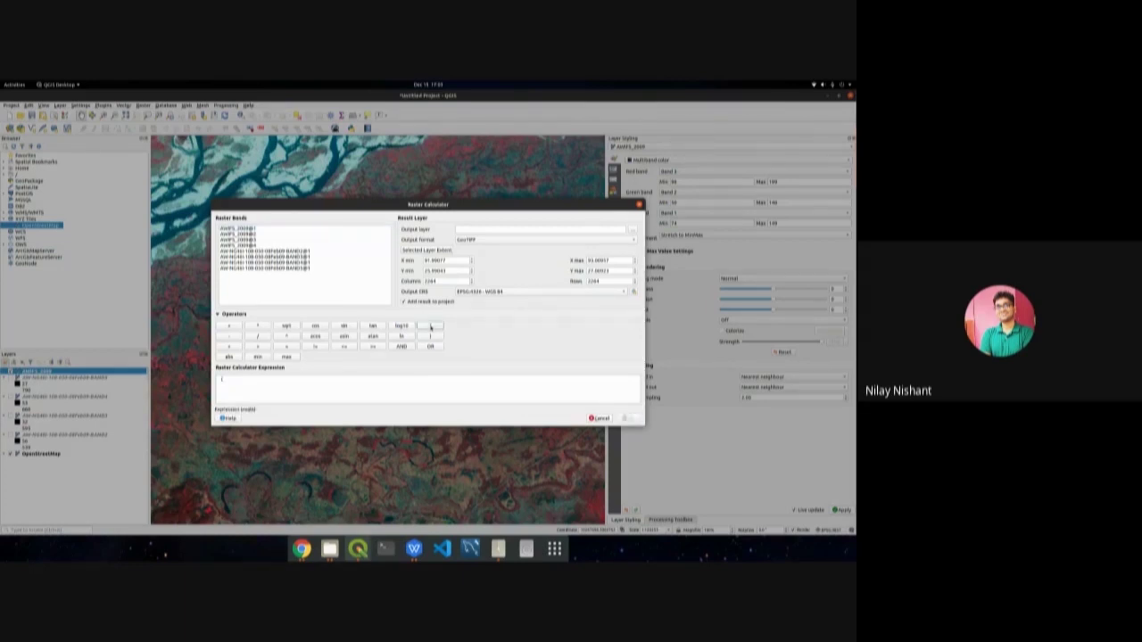
pyautogui.doubleClick(304, 263)
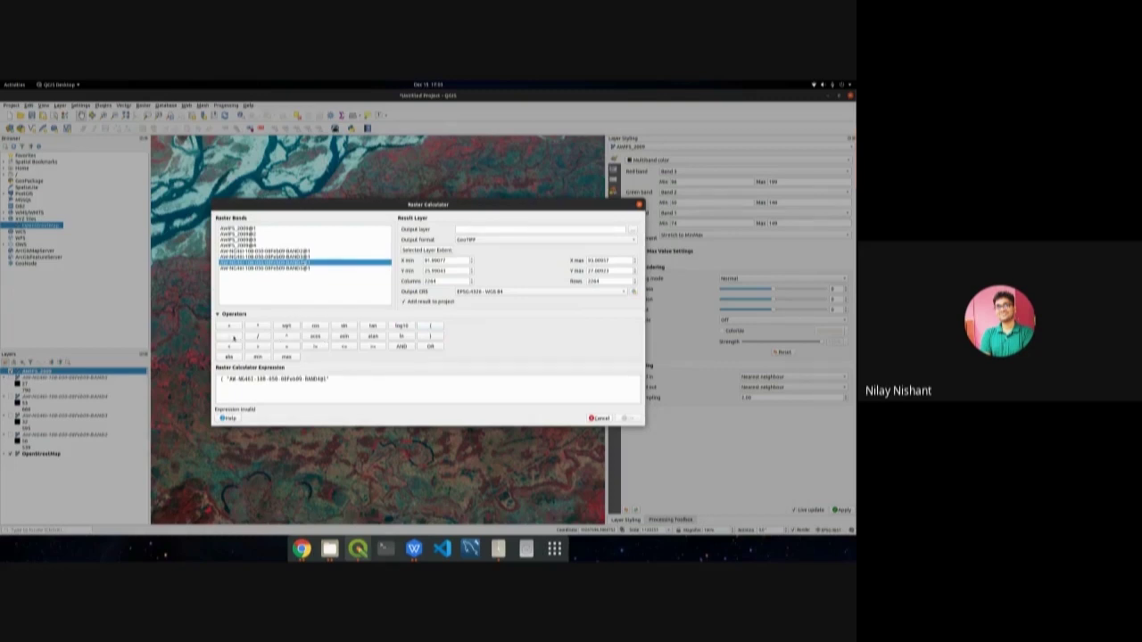
pyautogui.click(231, 337)
pyautogui.doubleClick(298, 257)
pyautogui.click(430, 336)
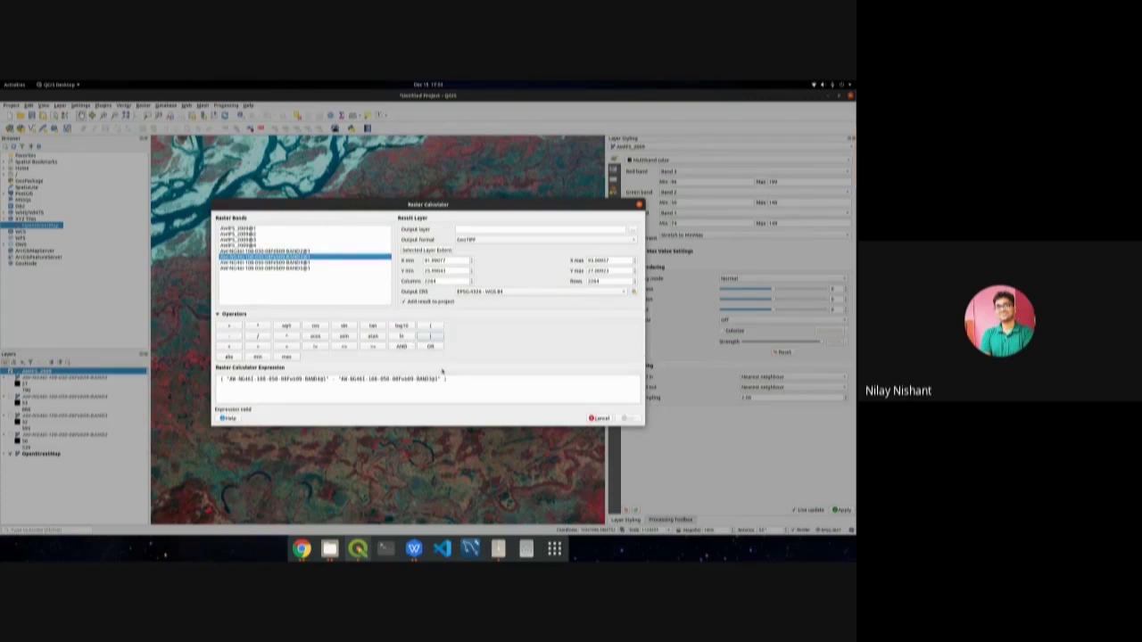
# Complete the NDVI expression by dividing by the sum of BAND4 and BAND3 in parentheses.
pyautogui.click(259, 337)
pyautogui.click(430, 326)
pyautogui.doubleClick(305, 263)
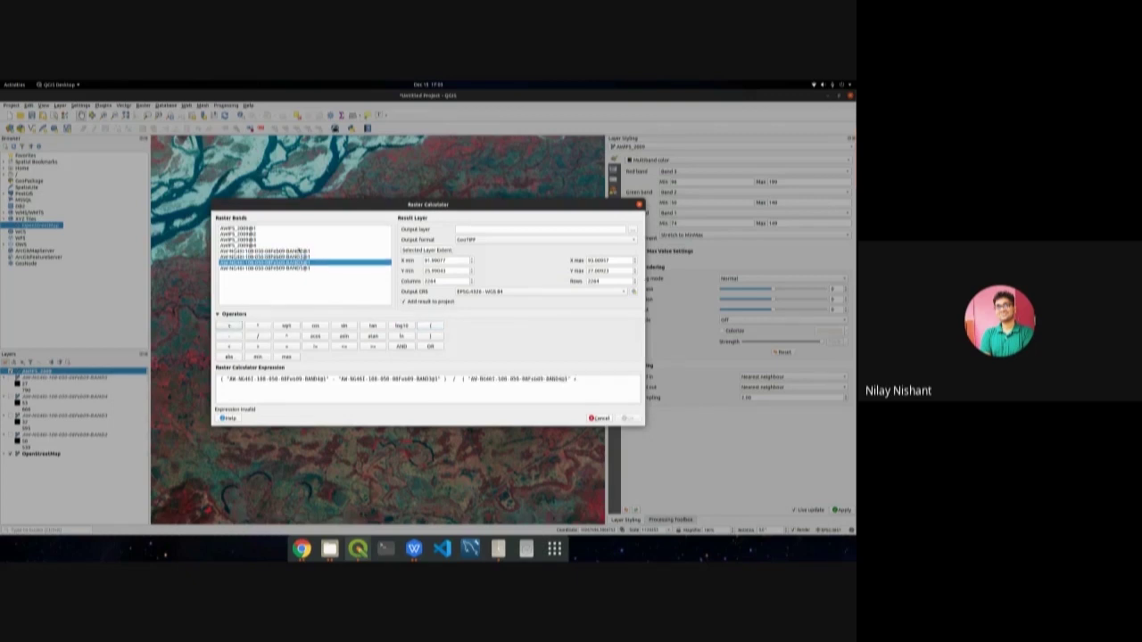
pyautogui.doubleClick(286, 256)
pyautogui.click(431, 337)
# Set the output file to NDVI2009.tif in the 08Feb09 satellite data folder and run the raster calculation.
pyautogui.click(633, 234)
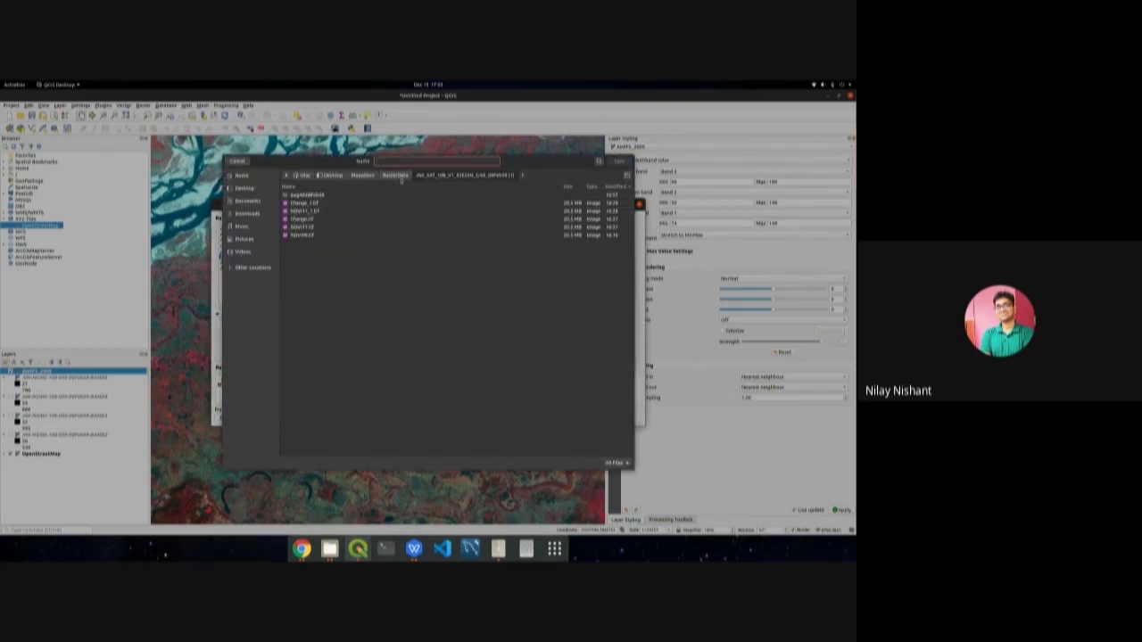
pyautogui.click(397, 176)
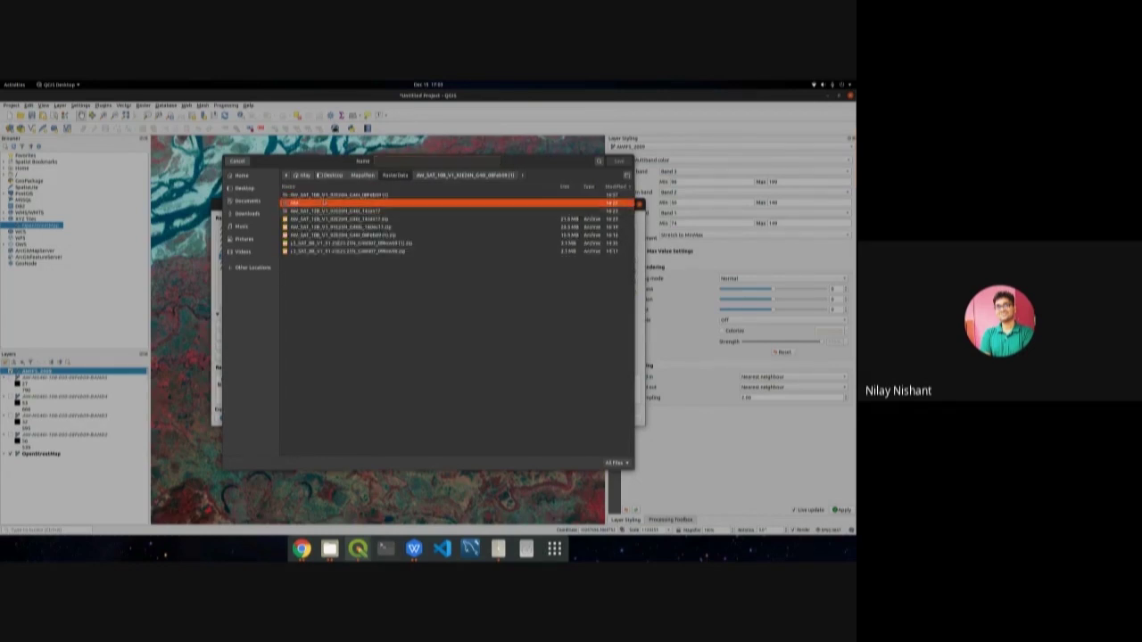
pyautogui.doubleClick(361, 195)
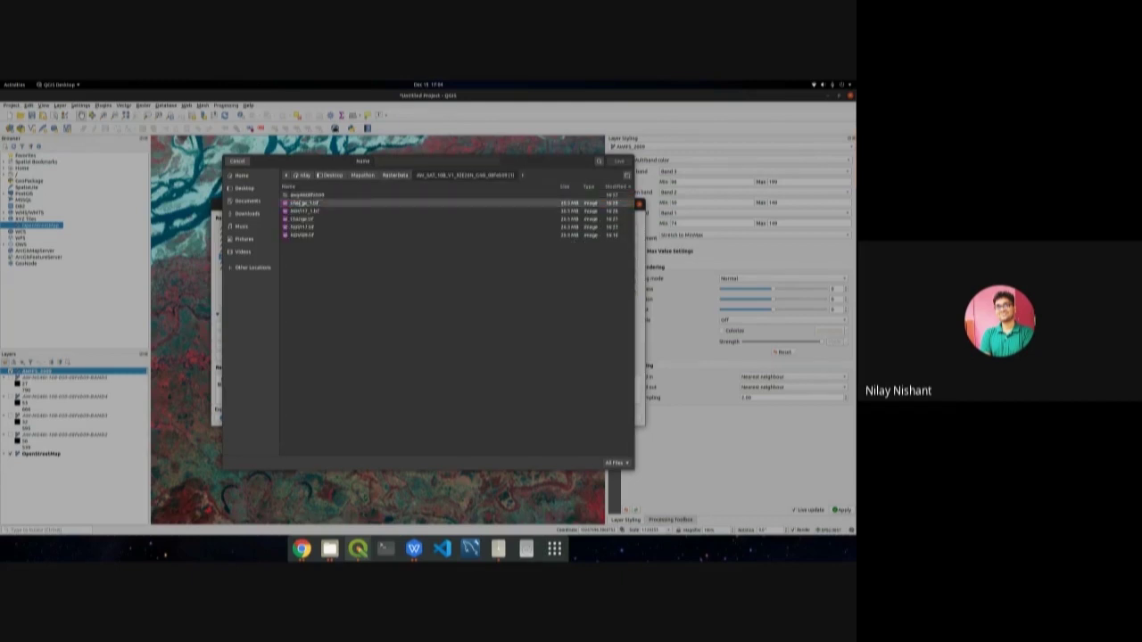
pyautogui.click(303, 211)
pyautogui.click(389, 160)
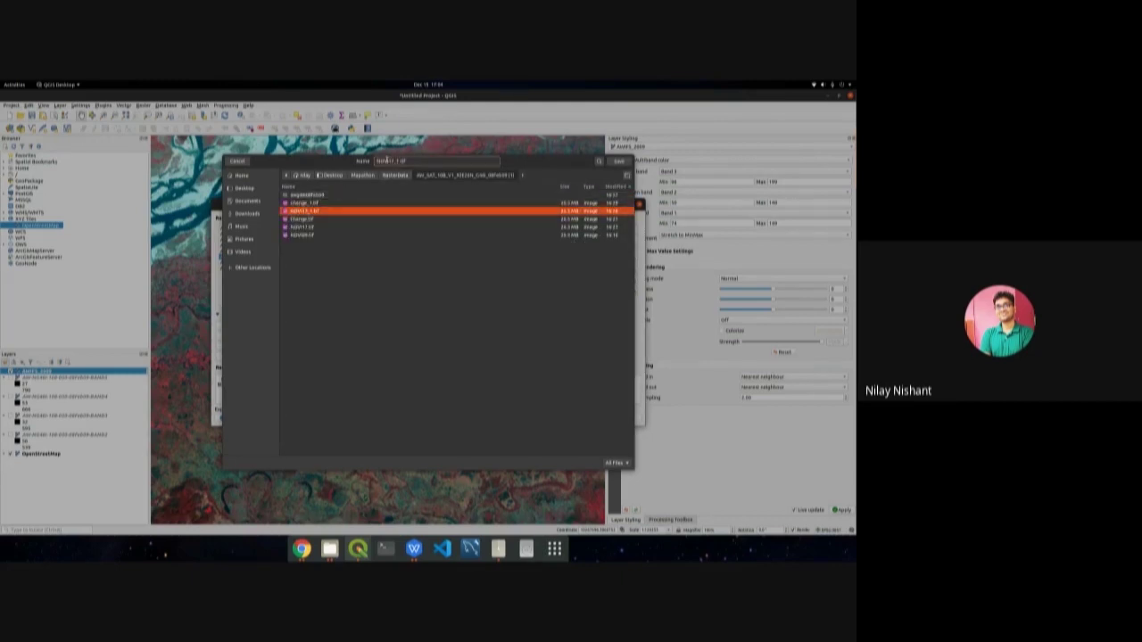
pyautogui.hotkey('shift', 'Right')
pyautogui.hotkey('shift', 'Right')
pyautogui.write('20')
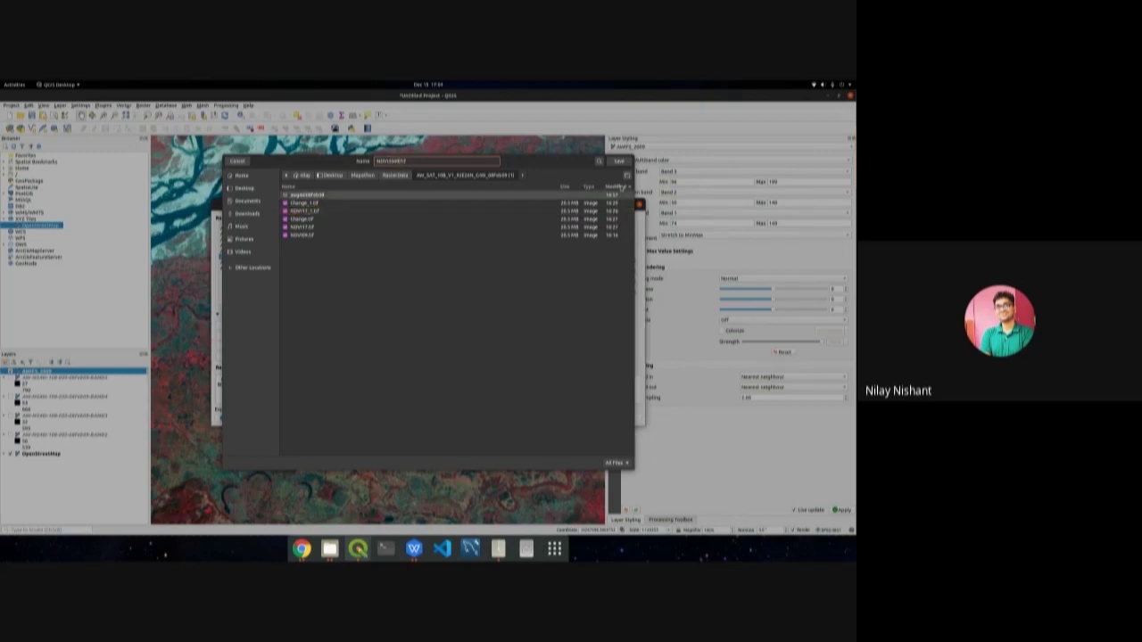
pyautogui.click(619, 162)
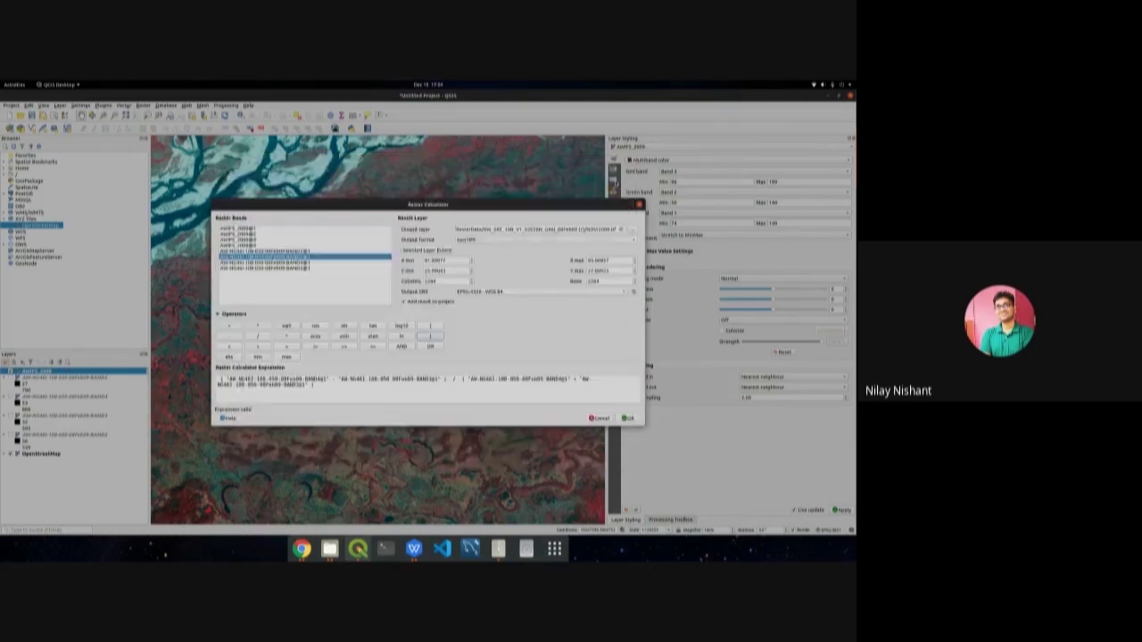
pyautogui.click(630, 416)
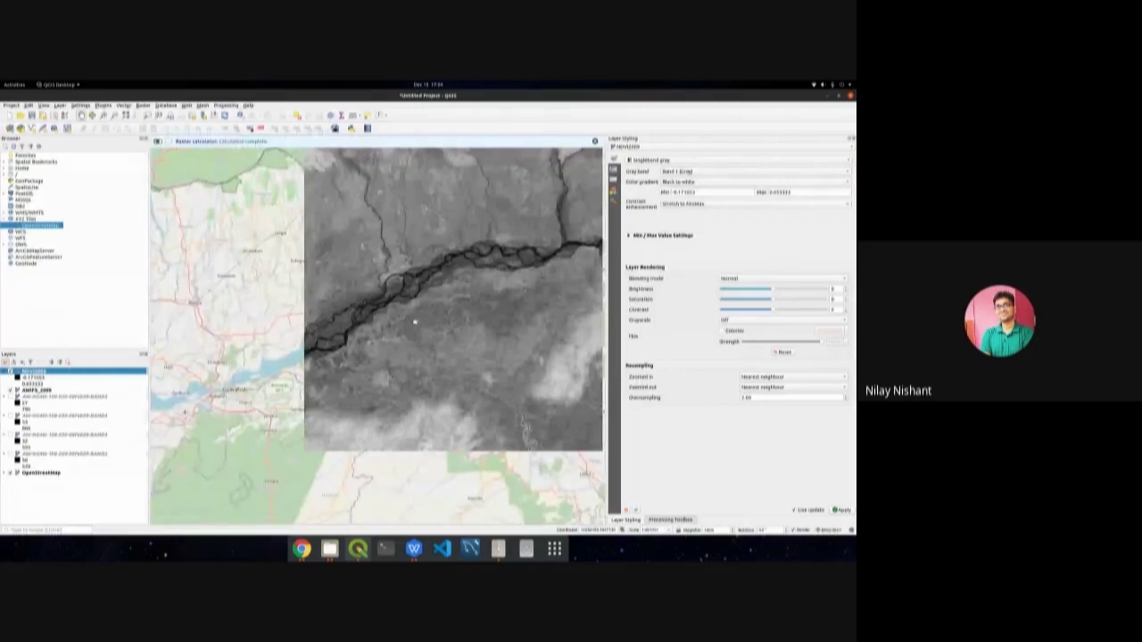
# Render the NDVI2009 layer as singleband pseudocolor.
pyautogui.moveTo(461, 335); pyautogui.dragTo(365, 359)
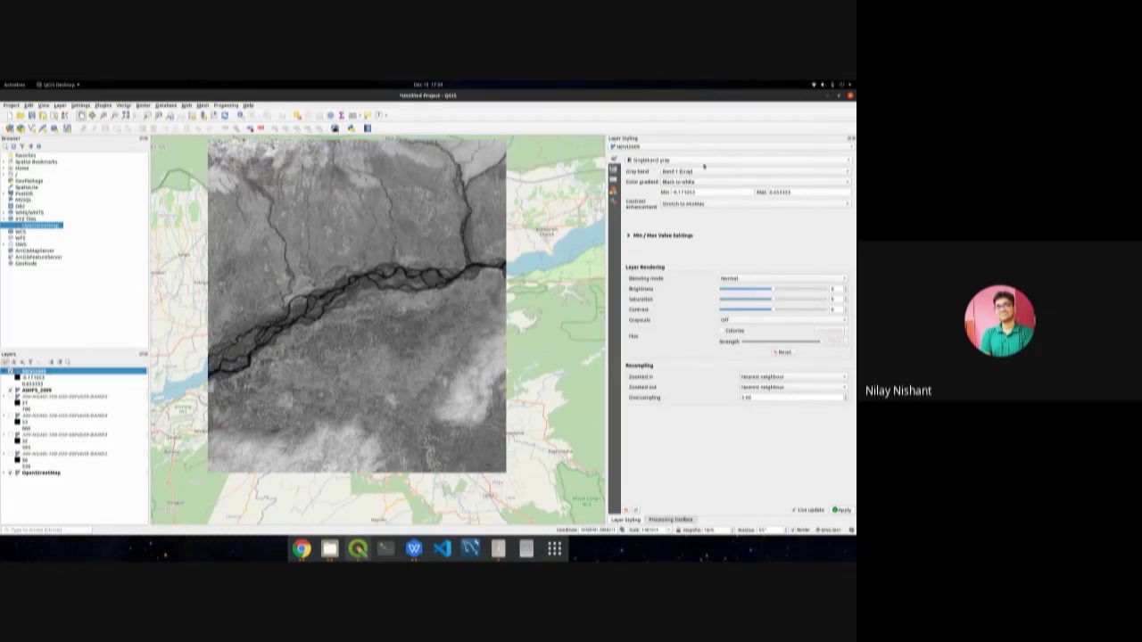
pyautogui.click(683, 160)
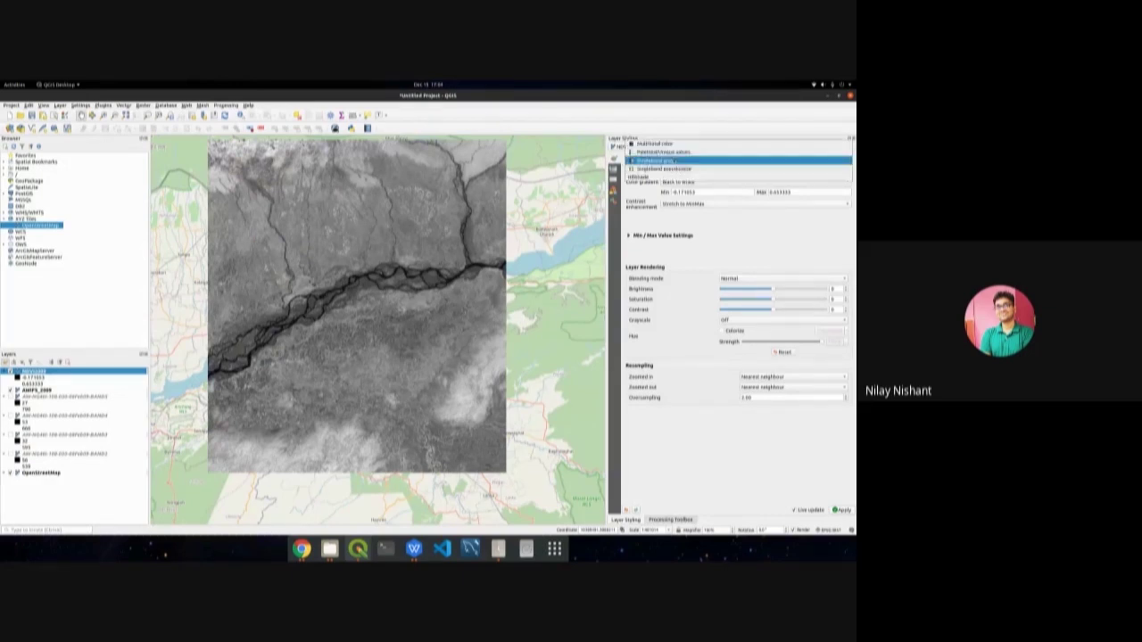
pyautogui.click(671, 169)
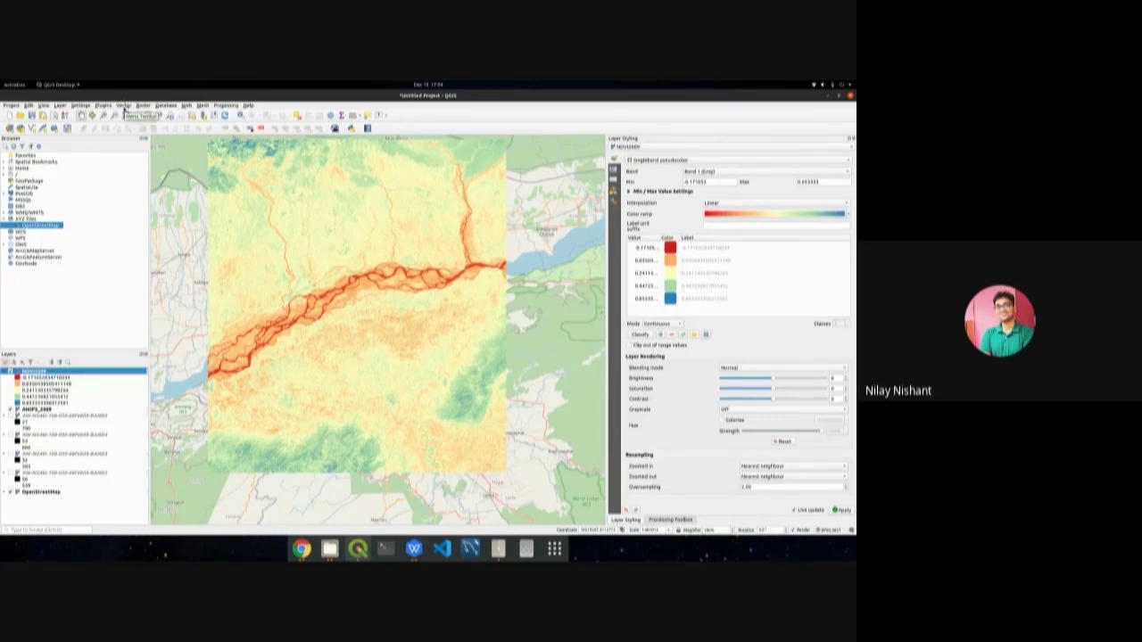
# Add the vector layer AOI.shp from the Mapathon district folder to the project and close the data source dialog.
pyautogui.click(124, 105)
pyautogui.moveTo(150, 113)
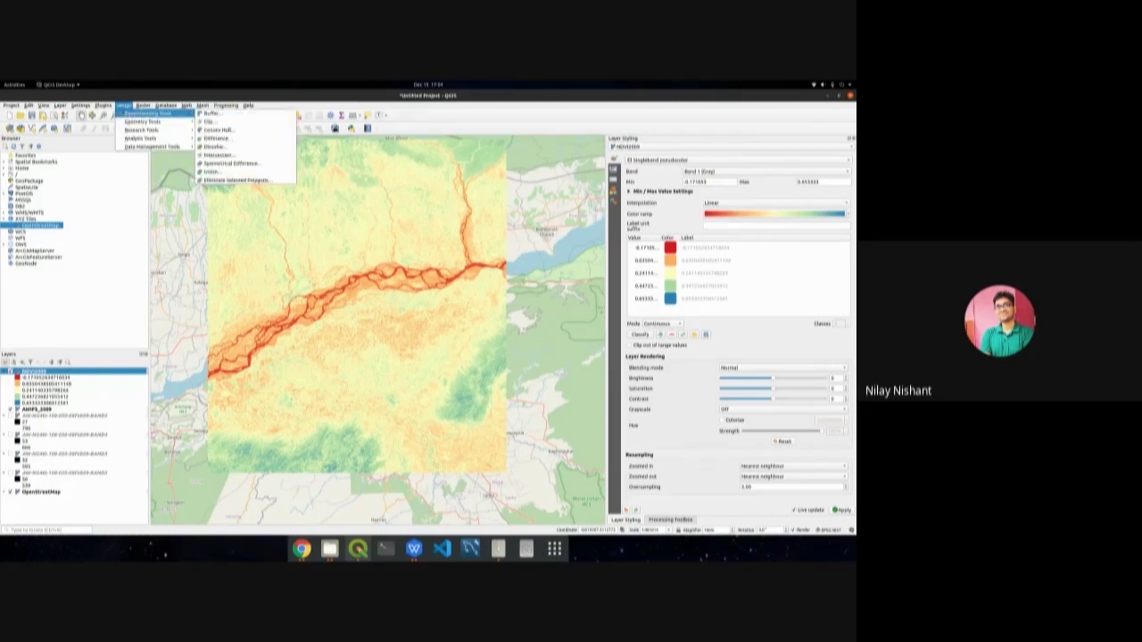
pyautogui.moveTo(80, 105)
pyautogui.moveTo(76, 130)
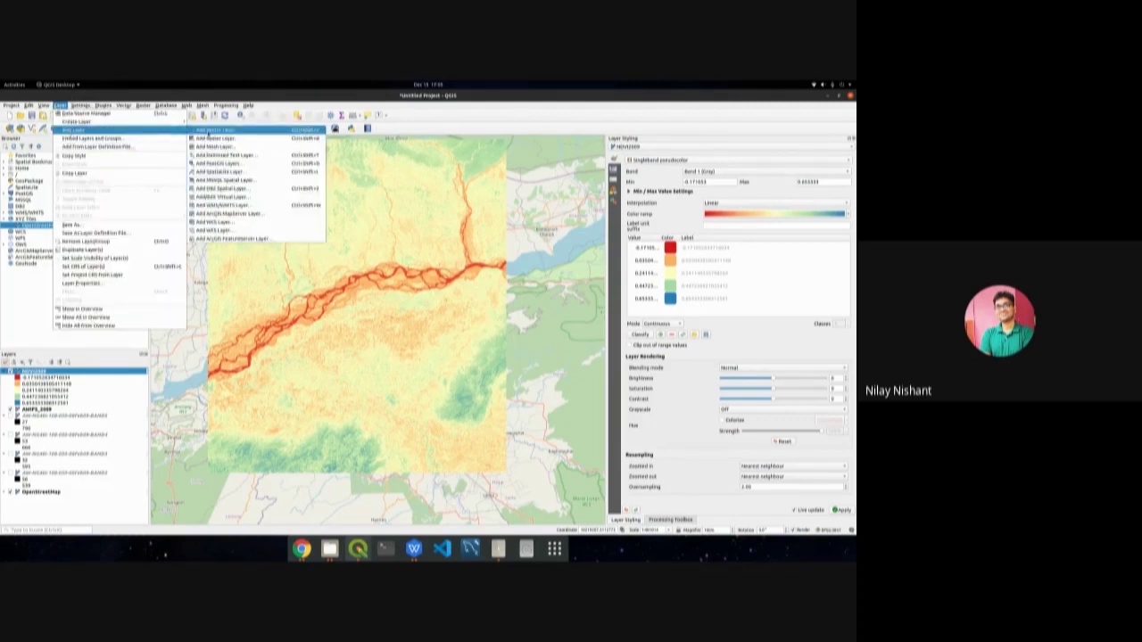
pyautogui.click(208, 132)
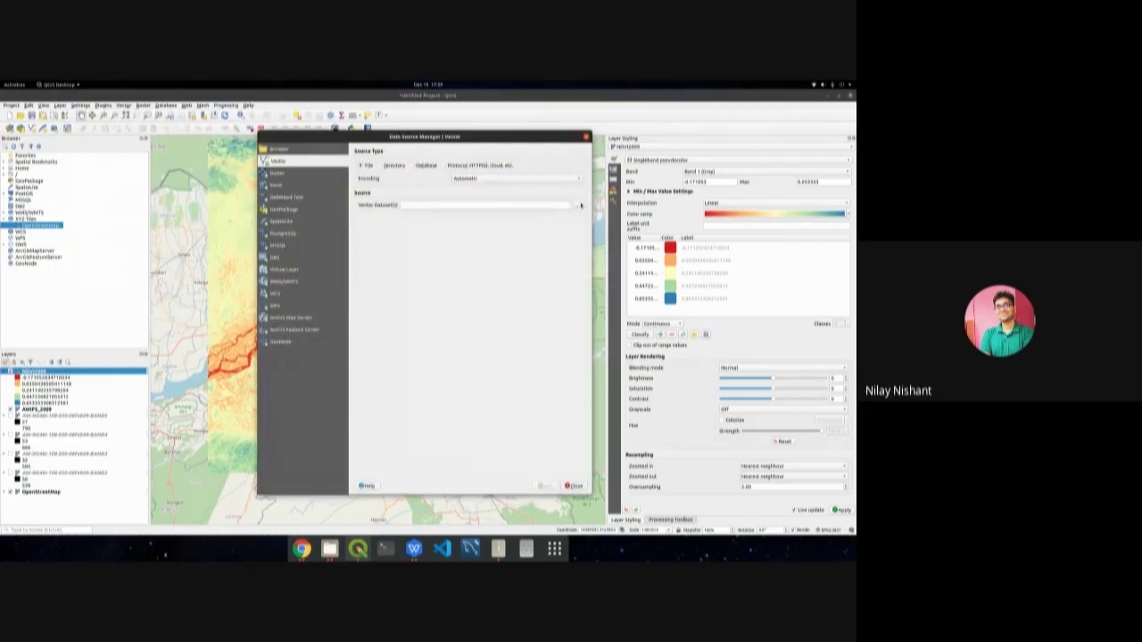
pyautogui.click(579, 206)
pyautogui.click(361, 176)
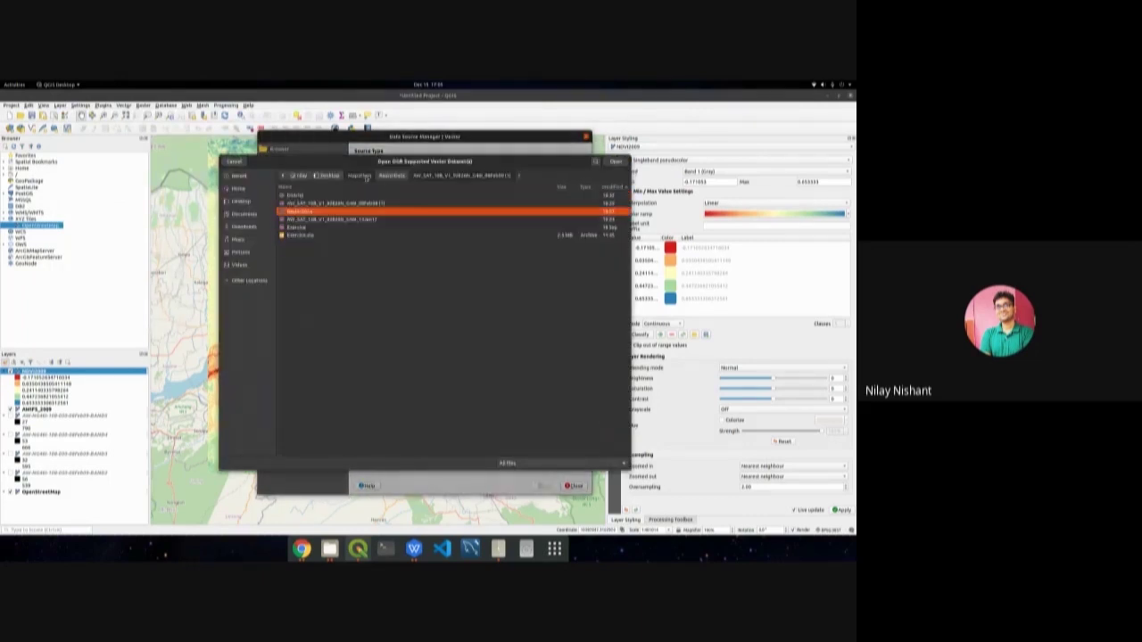
pyautogui.doubleClick(328, 203)
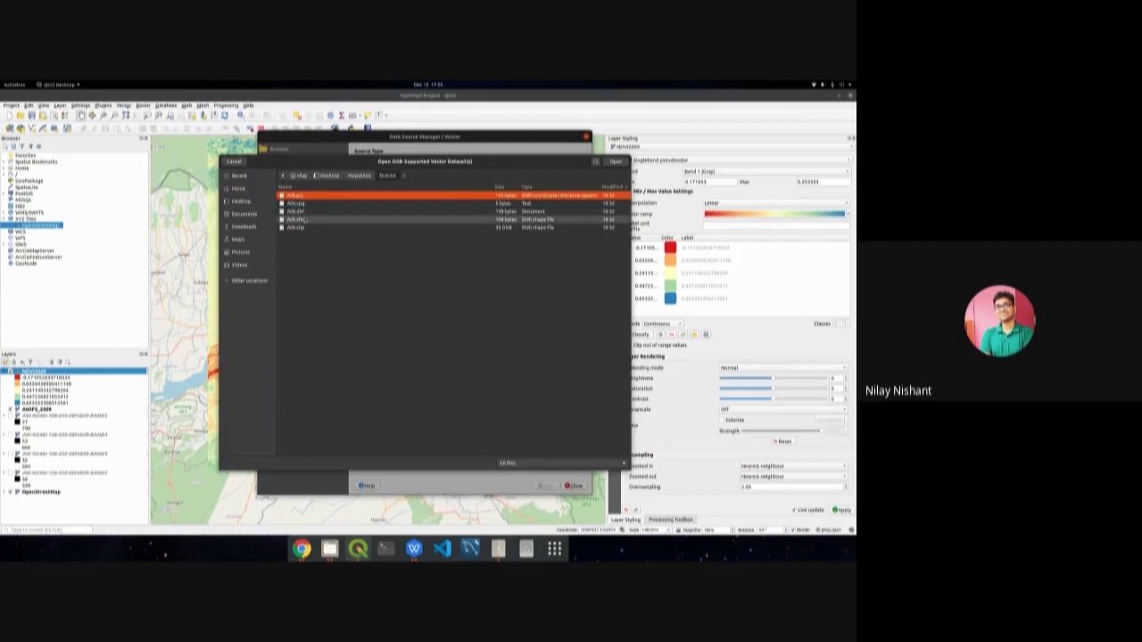
pyautogui.doubleClick(299, 228)
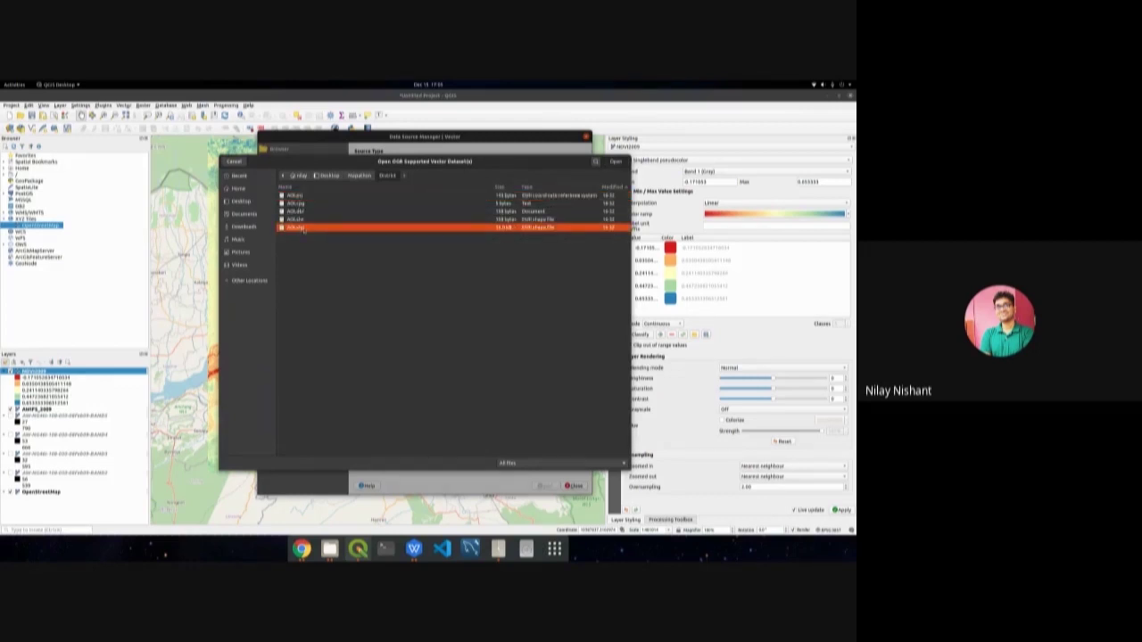
pyautogui.click(543, 487)
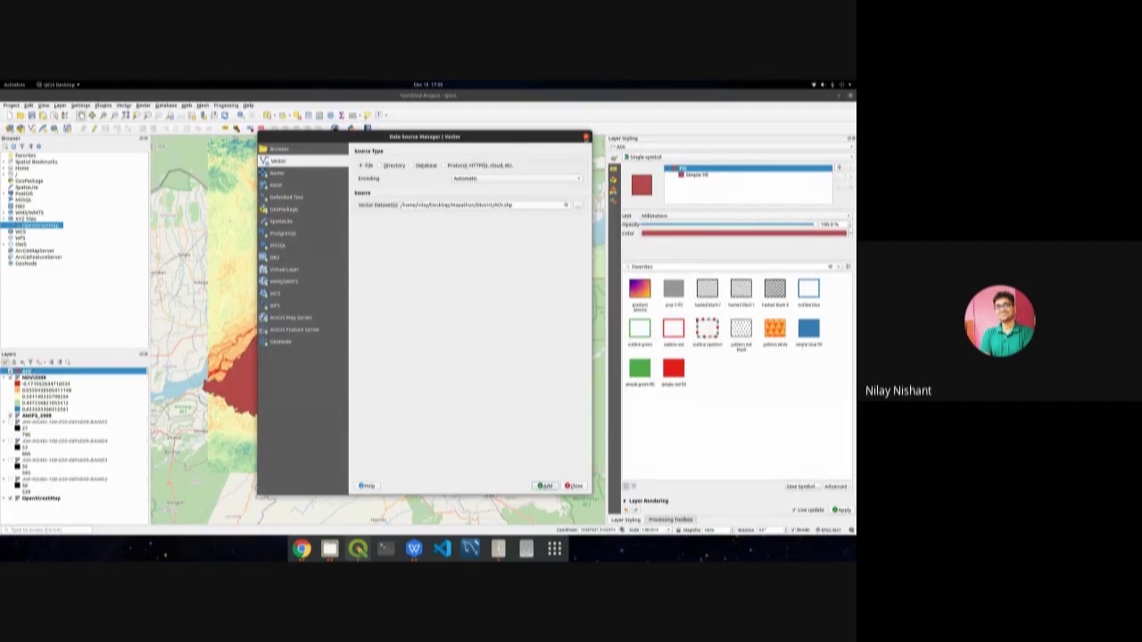
pyautogui.click(586, 137)
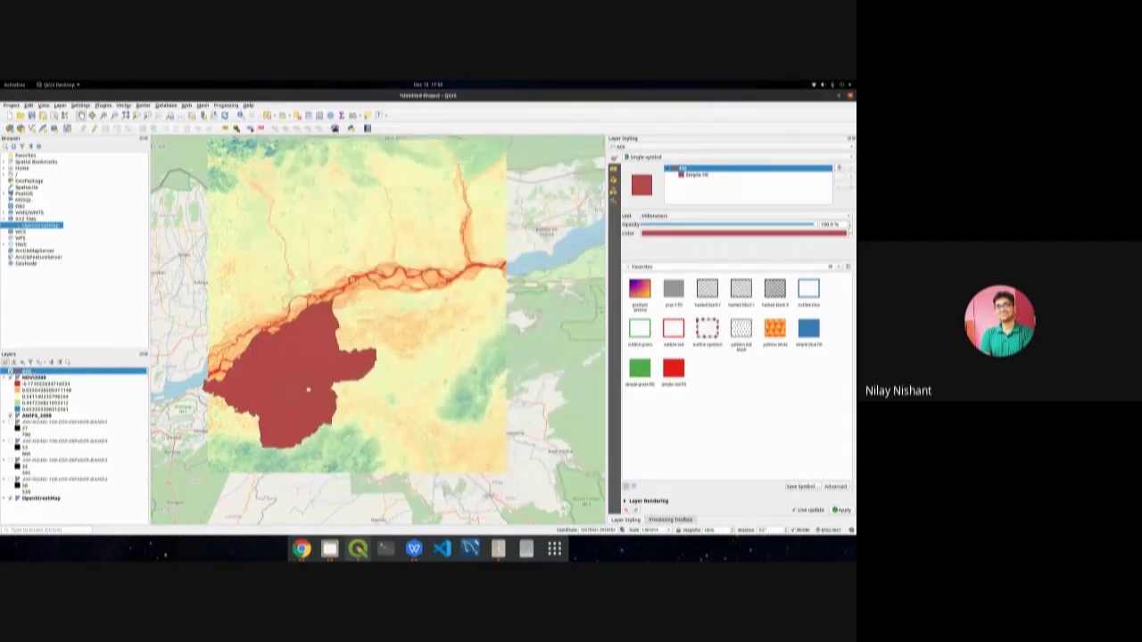
# Give the AOI polygon's simple fill a transparent fill colour and a red stroke colour.
pyautogui.scroll(3, 279, 382)
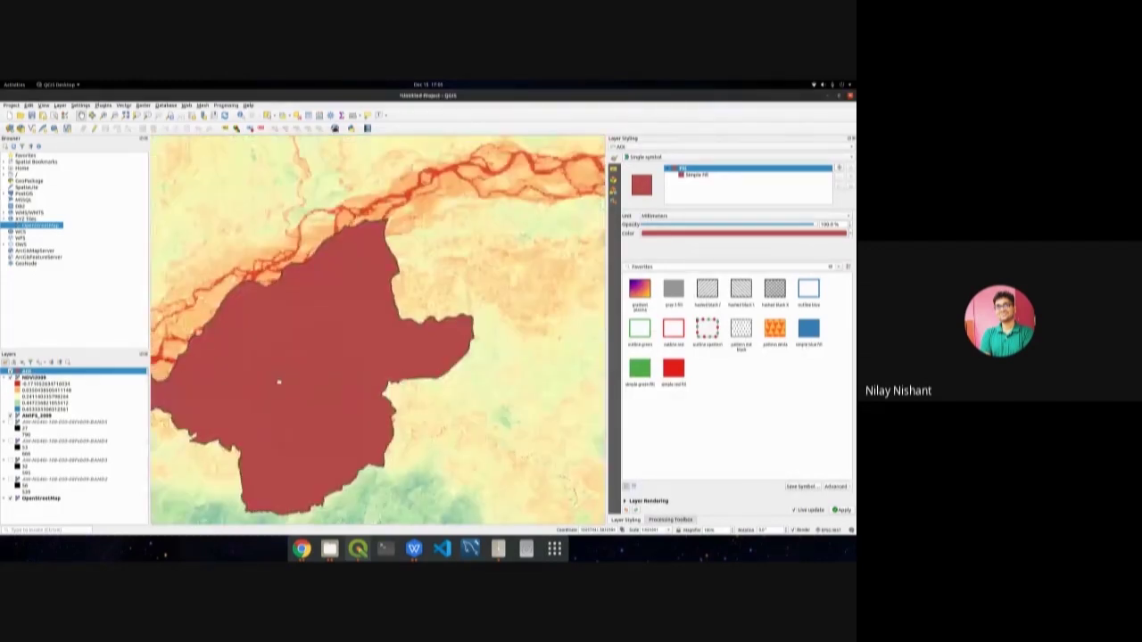
pyautogui.click(698, 175)
pyautogui.click(836, 230)
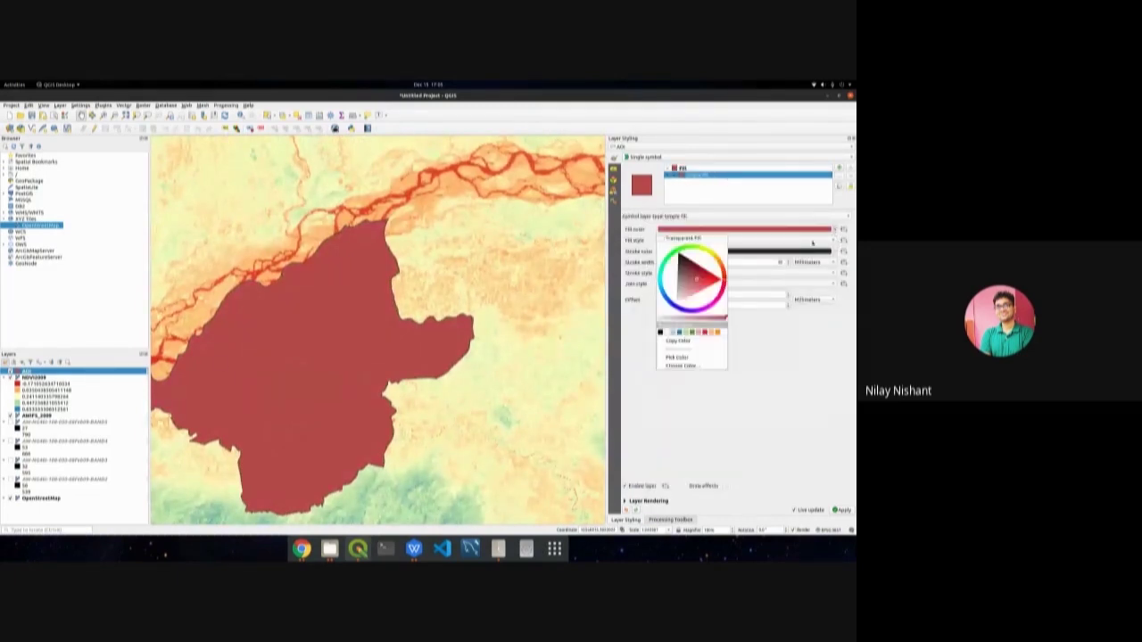
pyautogui.click(687, 238)
pyautogui.click(836, 252)
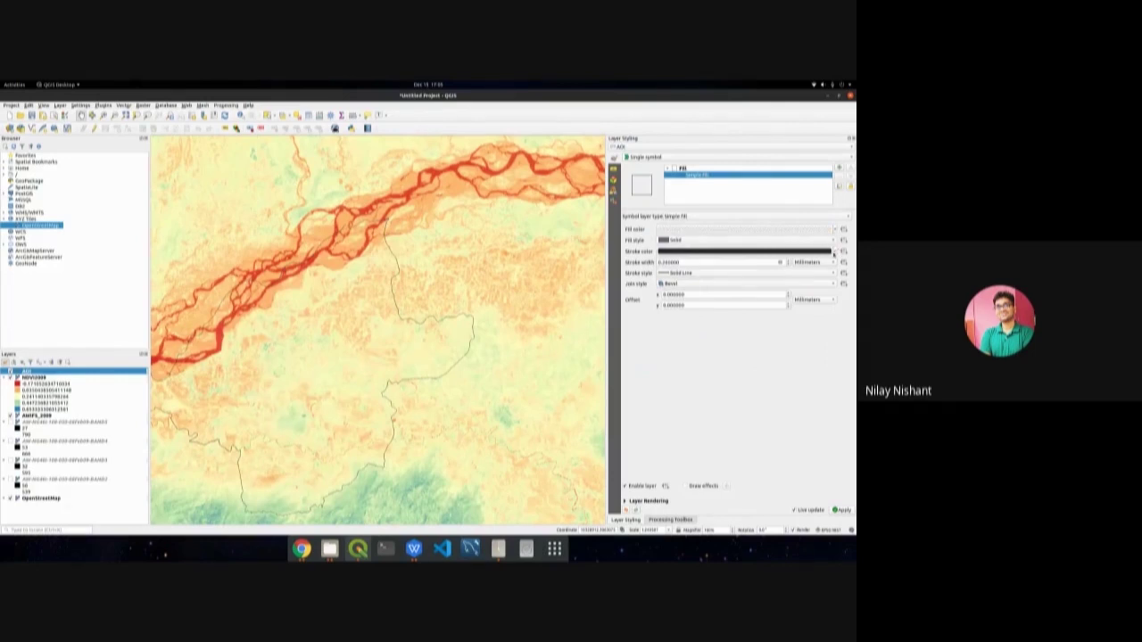
pyautogui.moveTo(707, 297); pyautogui.dragTo(720, 306)
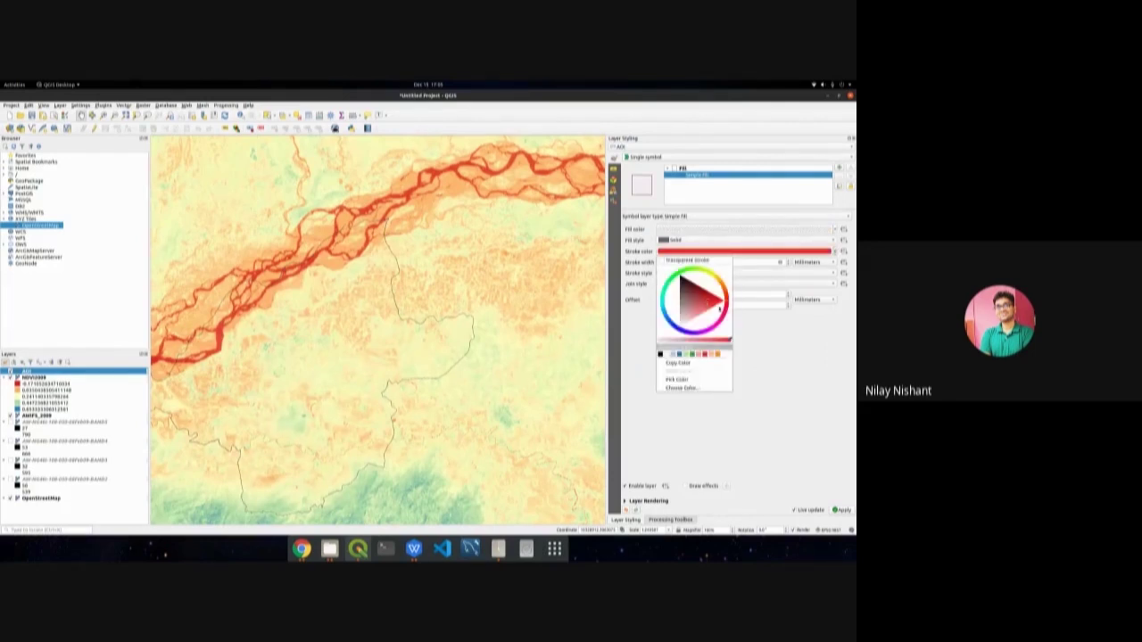
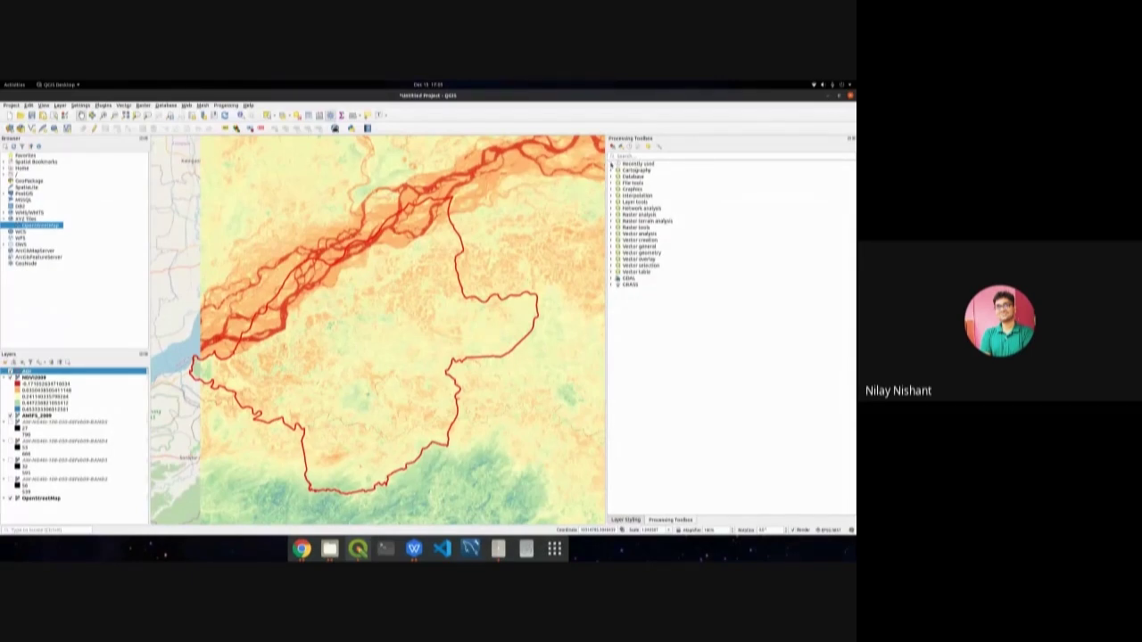
# Open the GDAL Clip raster by mask layer tool and set NDVI2009 as the input layer with AOI as the mask layer.
pyautogui.click(612, 165)
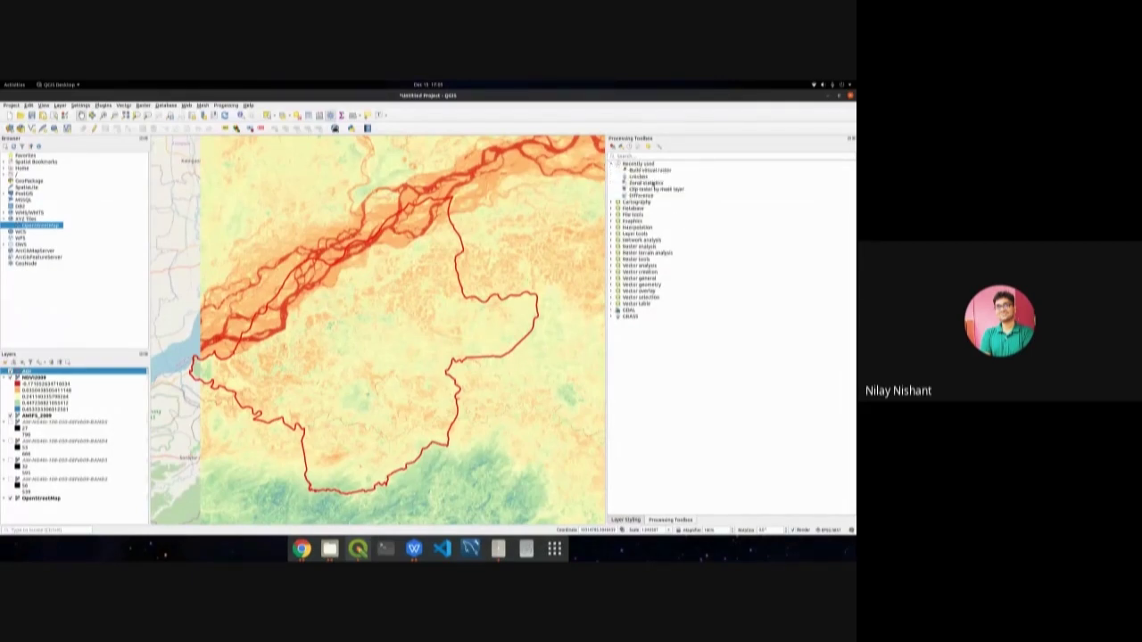
pyautogui.click(623, 156)
pyautogui.write('clip')
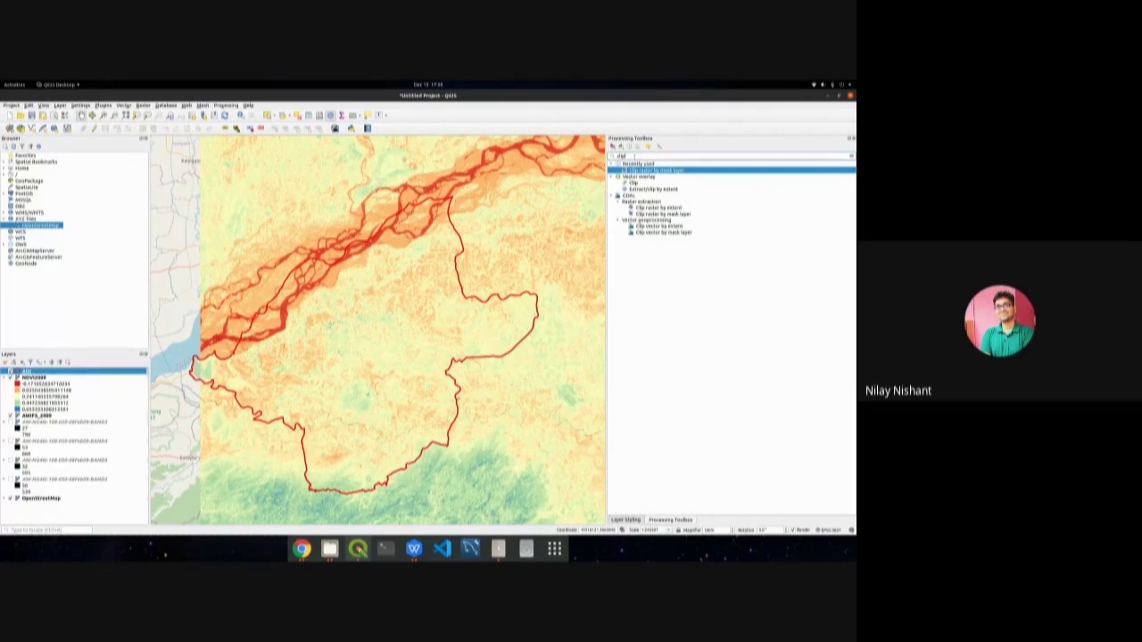
pyautogui.doubleClick(665, 216)
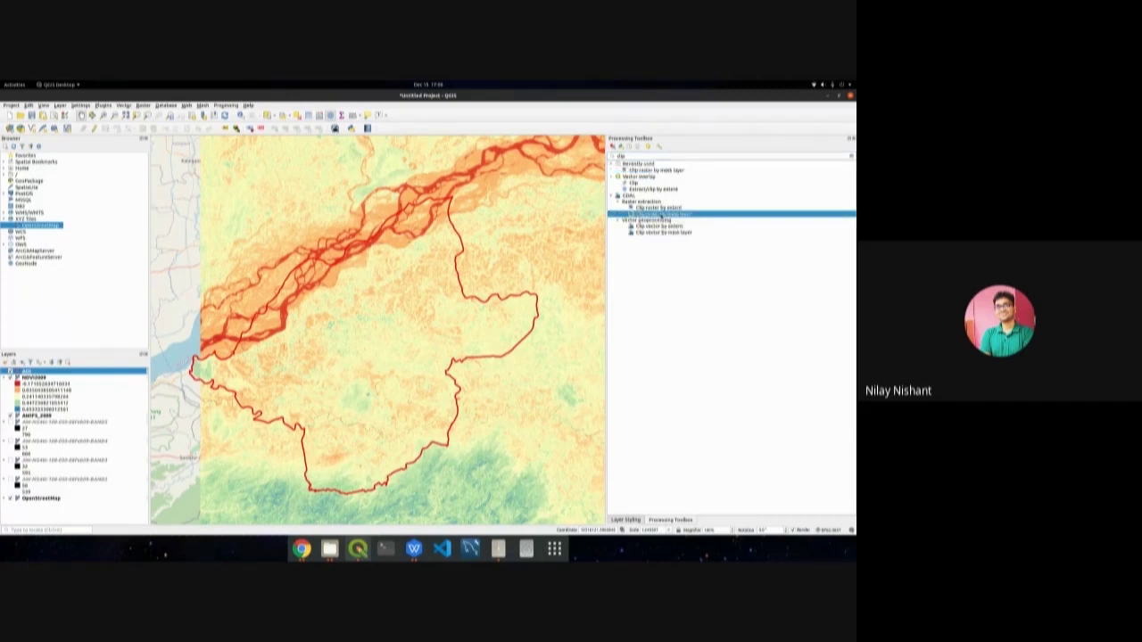
pyautogui.moveTo(542, 215); pyautogui.dragTo(486, 197)
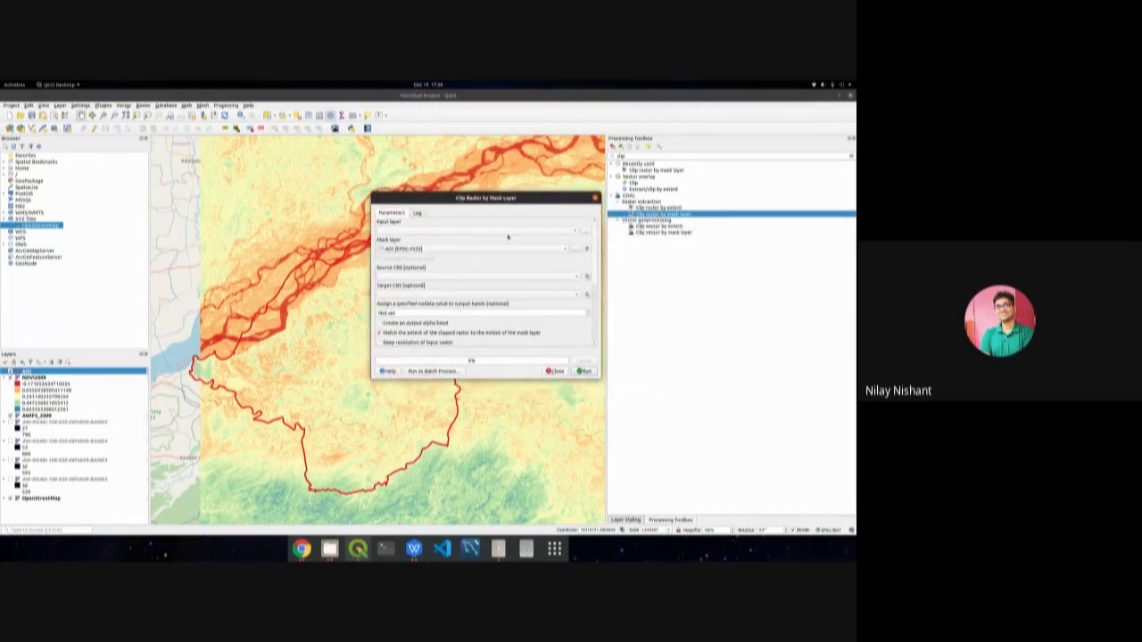
pyautogui.click(520, 232)
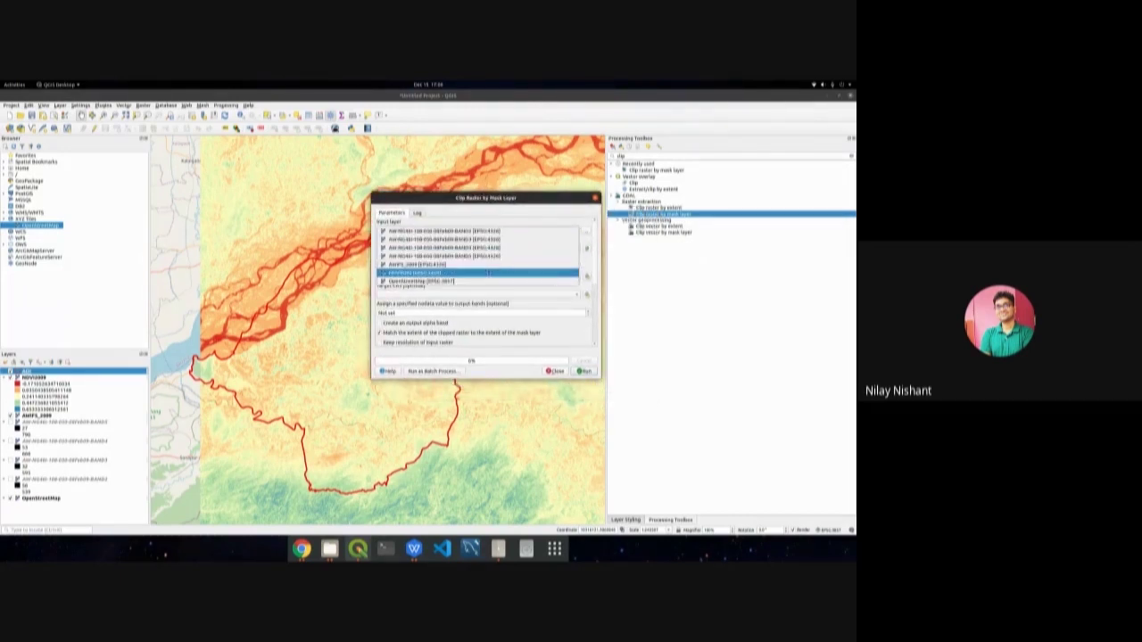
pyautogui.click(481, 265)
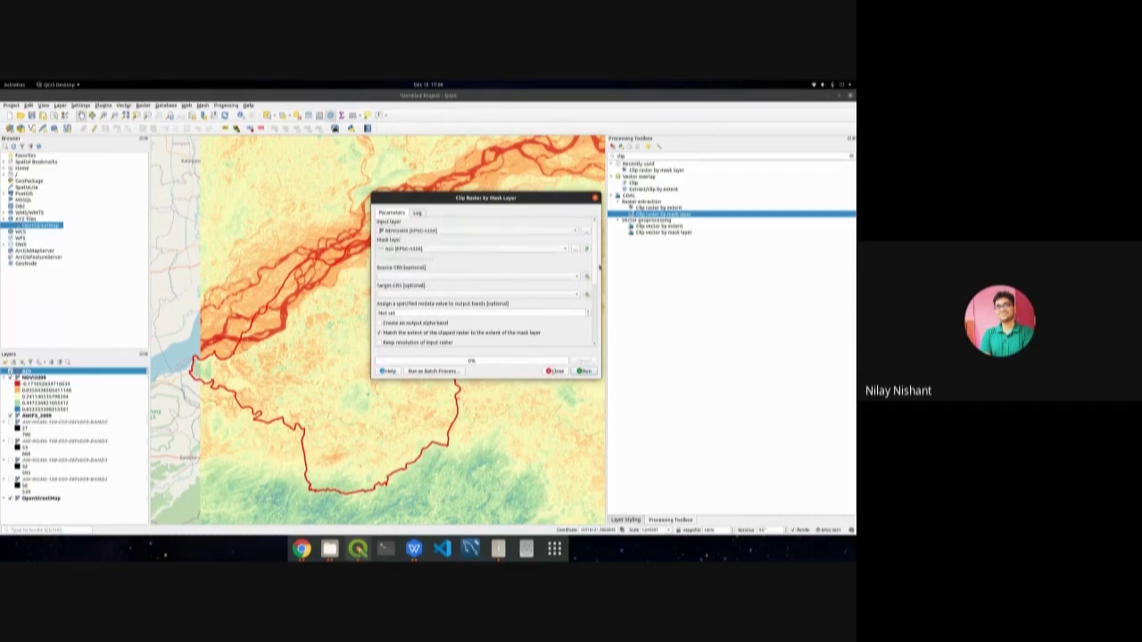
# Review the GDAL console call, run the mask clip to a temporary file, and close the tool.
pyautogui.moveTo(596, 270); pyautogui.dragTo(600, 360)
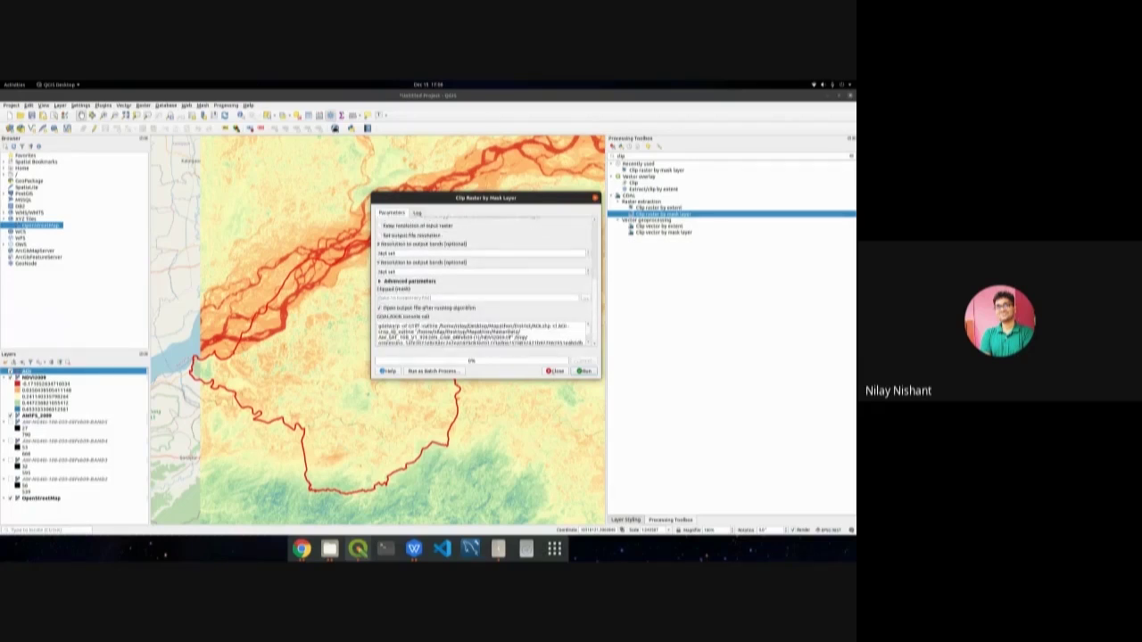
pyautogui.moveTo(379, 325); pyautogui.dragTo(543, 343)
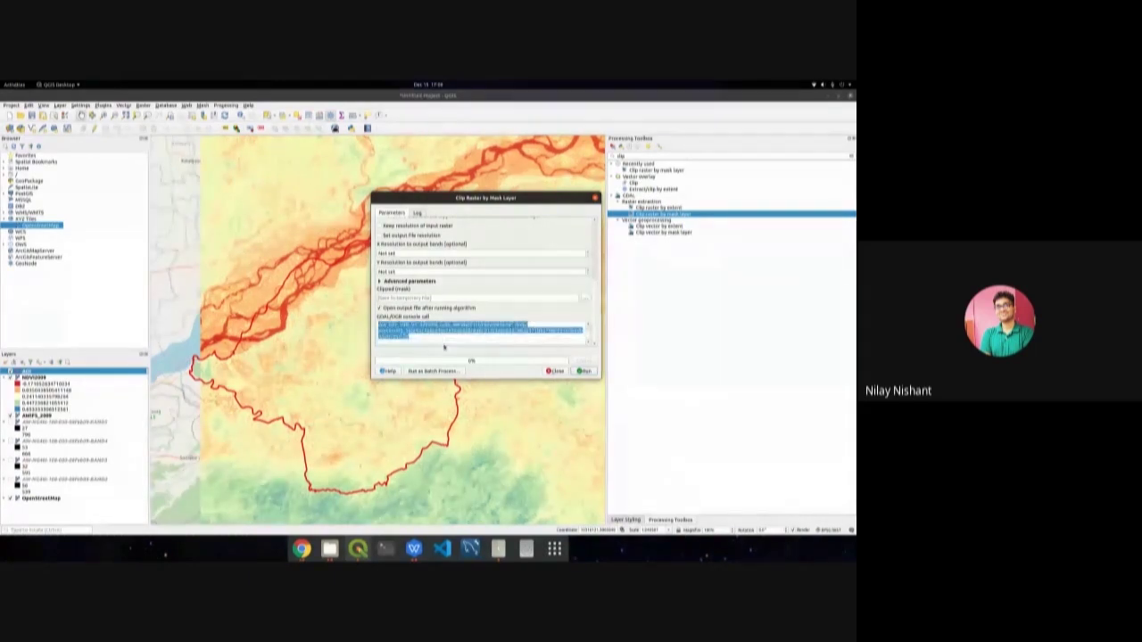
pyautogui.moveTo(434, 338); pyautogui.dragTo(433, 341)
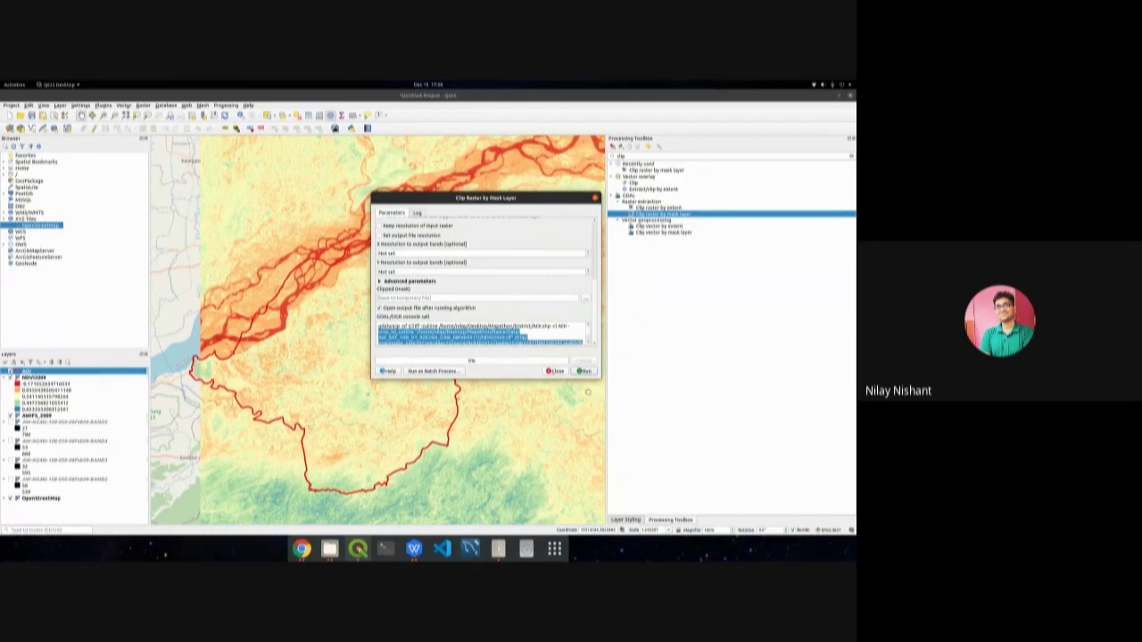
pyautogui.click(583, 371)
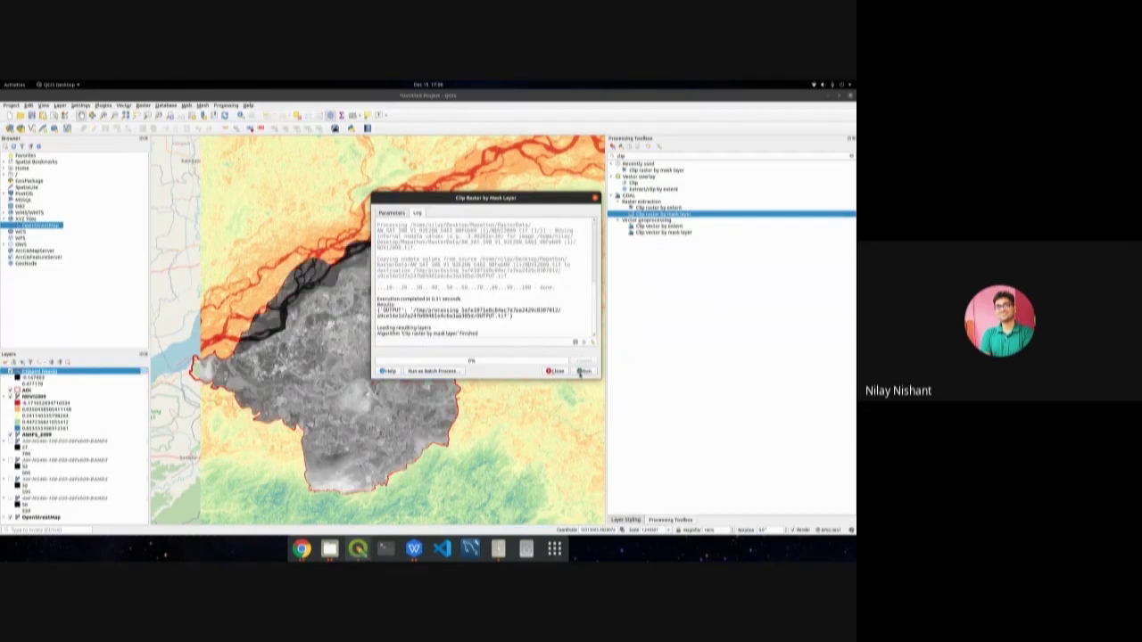
pyautogui.click(554, 371)
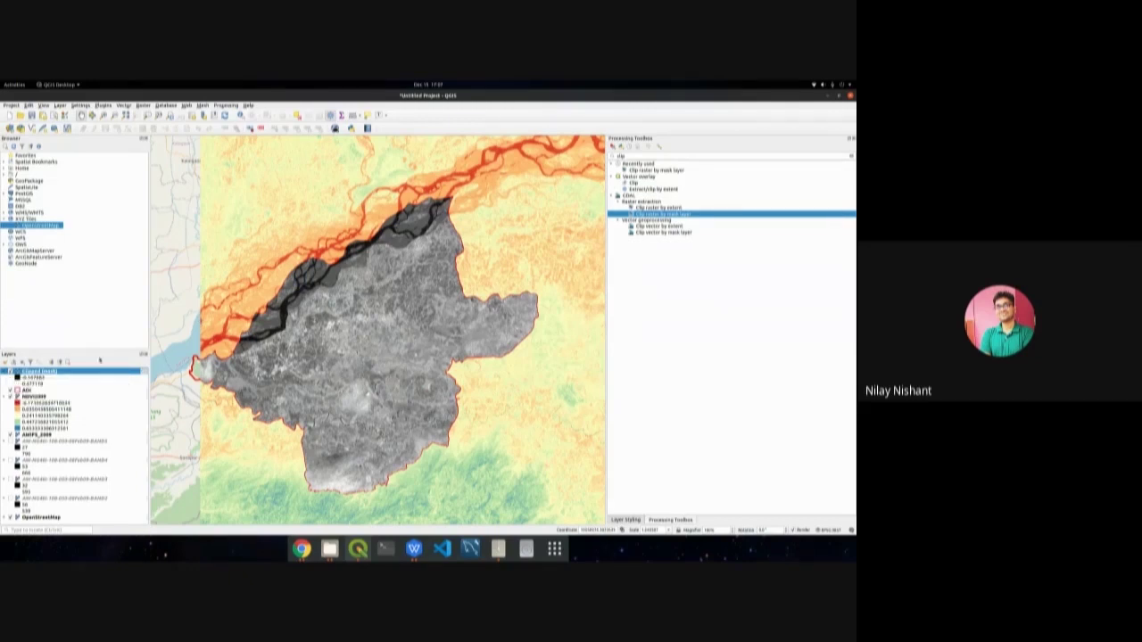
# Hide the NDVI2009, AOI and AWIFS_2009 layers so the clipped raster is displayed over OpenStreetMap.
pyautogui.click(17, 396)
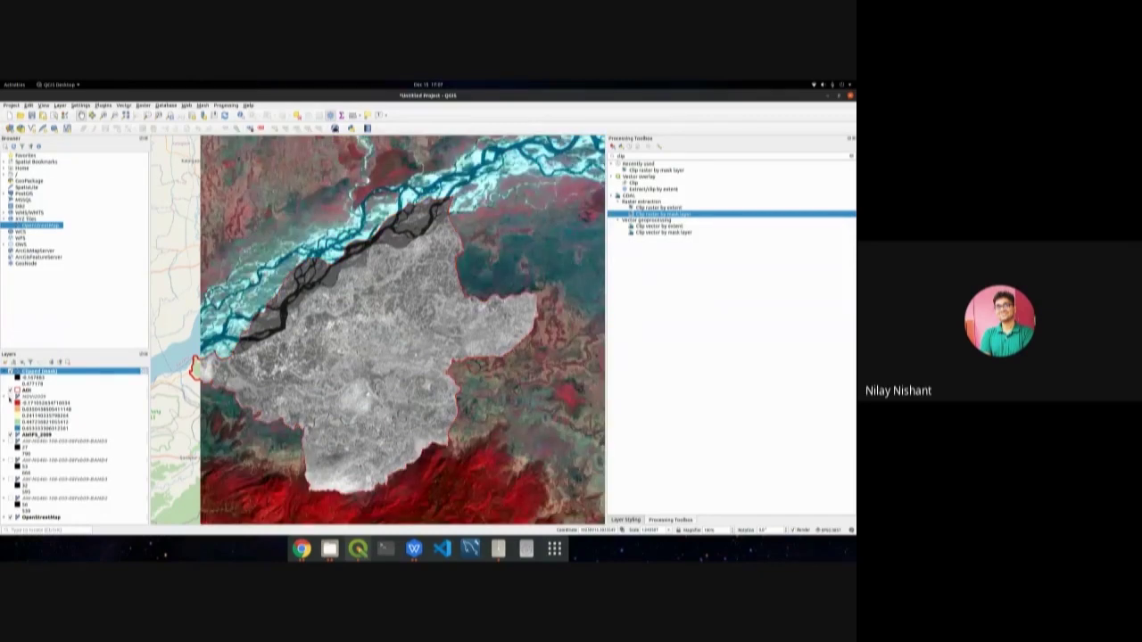
pyautogui.click(10, 390)
pyautogui.click(11, 434)
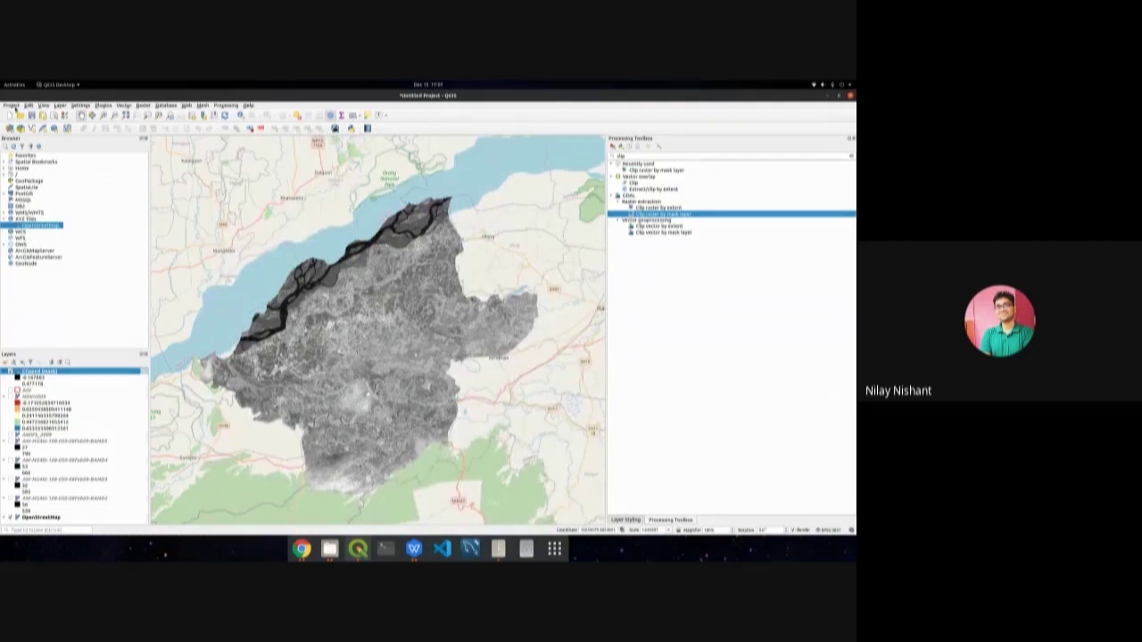
# Create a print layout titled Test and add a map item covering nearly the whole page.
pyautogui.click(11, 105)
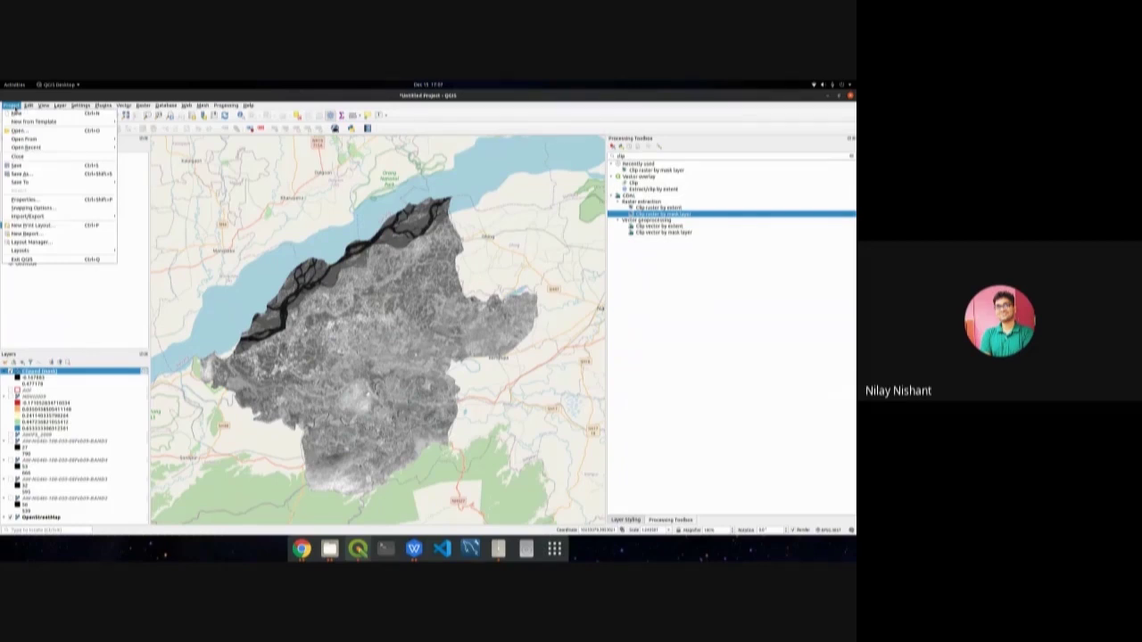
pyautogui.click(36, 225)
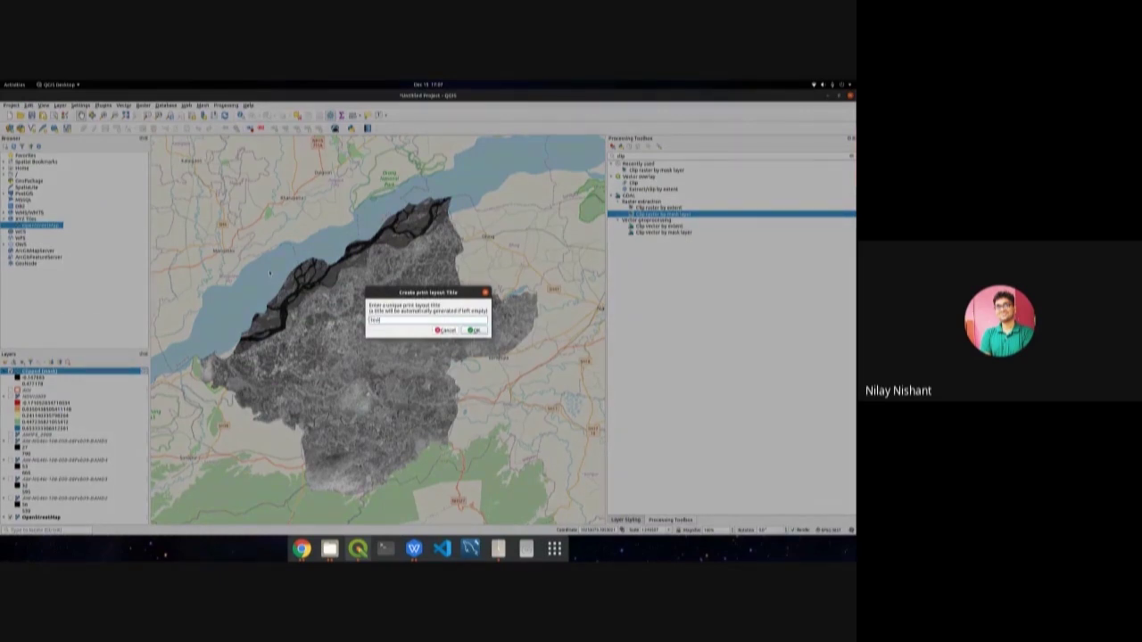
pyautogui.click(475, 331)
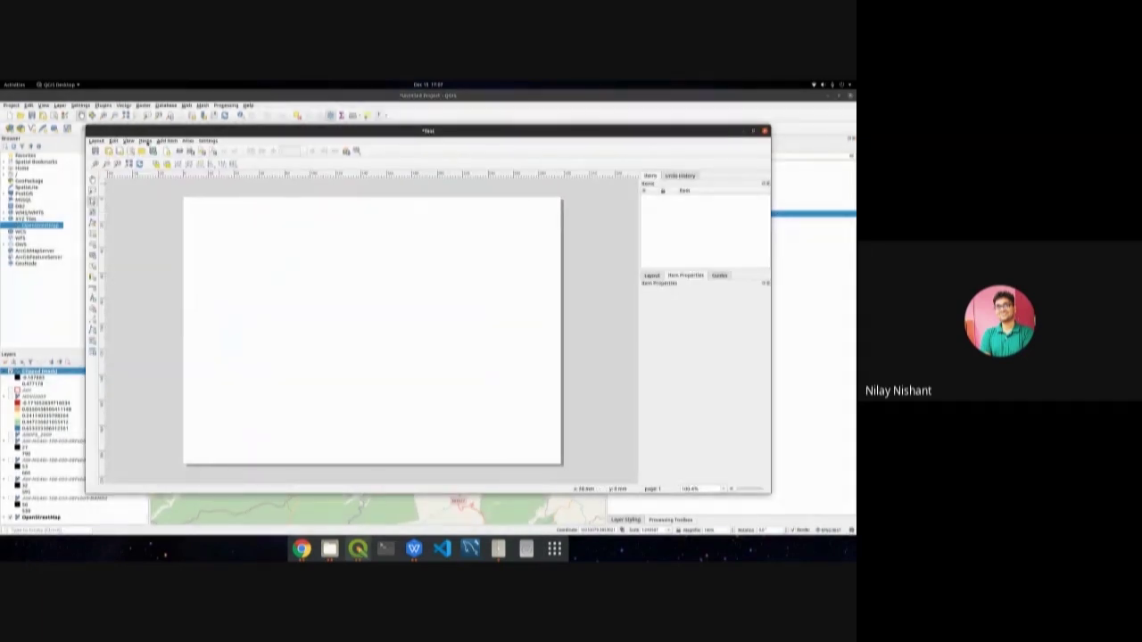
pyautogui.click(168, 143)
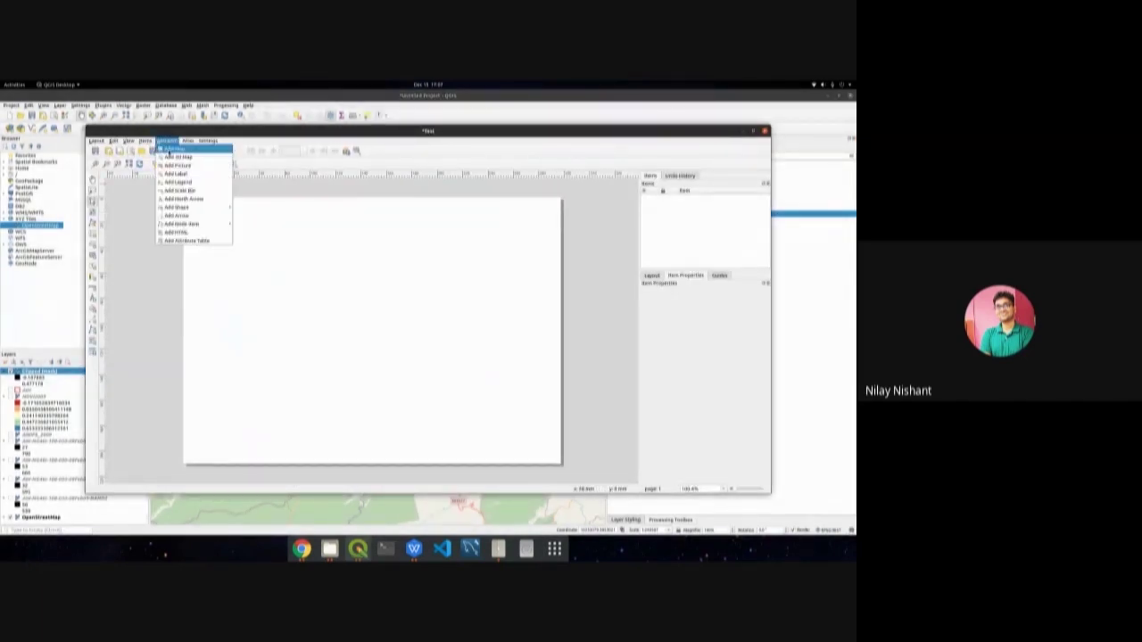
pyautogui.click(188, 150)
pyautogui.moveTo(188, 210); pyautogui.dragTo(553, 454)
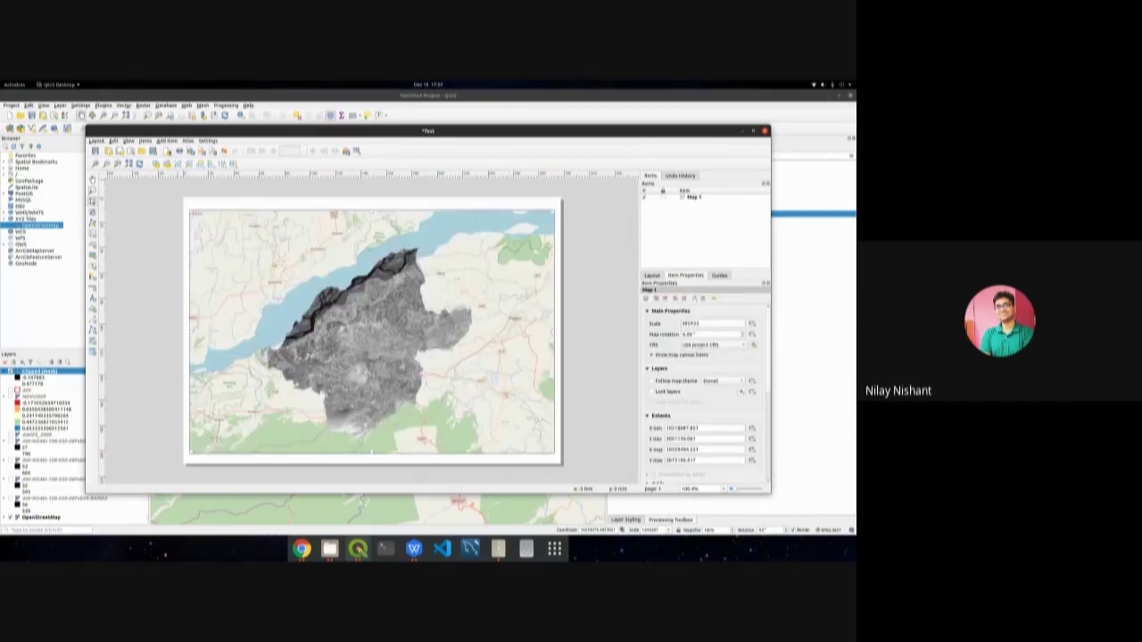
# Add a scale bar in the map's lower-left corner and a north arrow in its upper-right corner.
pyautogui.click(167, 141)
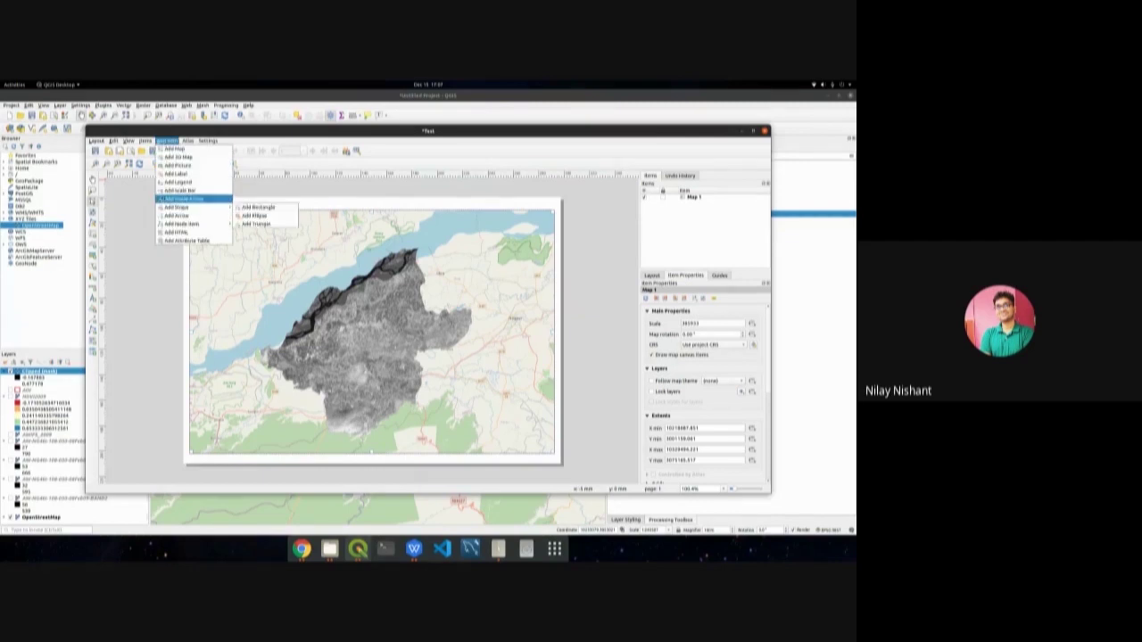
pyautogui.click(183, 190)
pyautogui.moveTo(203, 425); pyautogui.dragTo(273, 434)
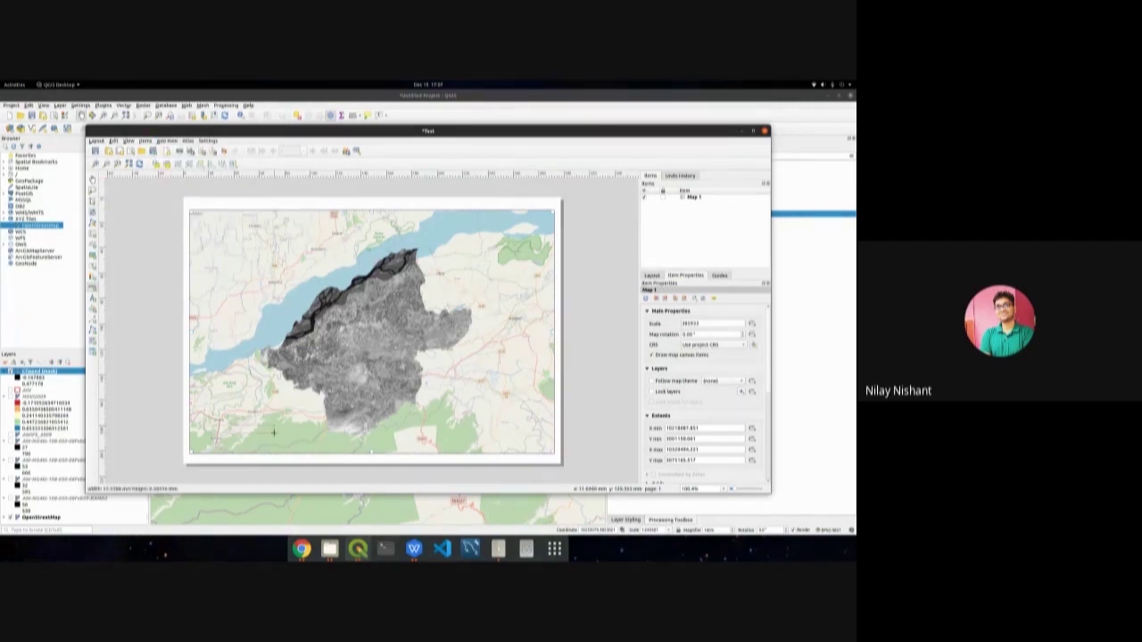
pyautogui.click(167, 141)
pyautogui.click(191, 198)
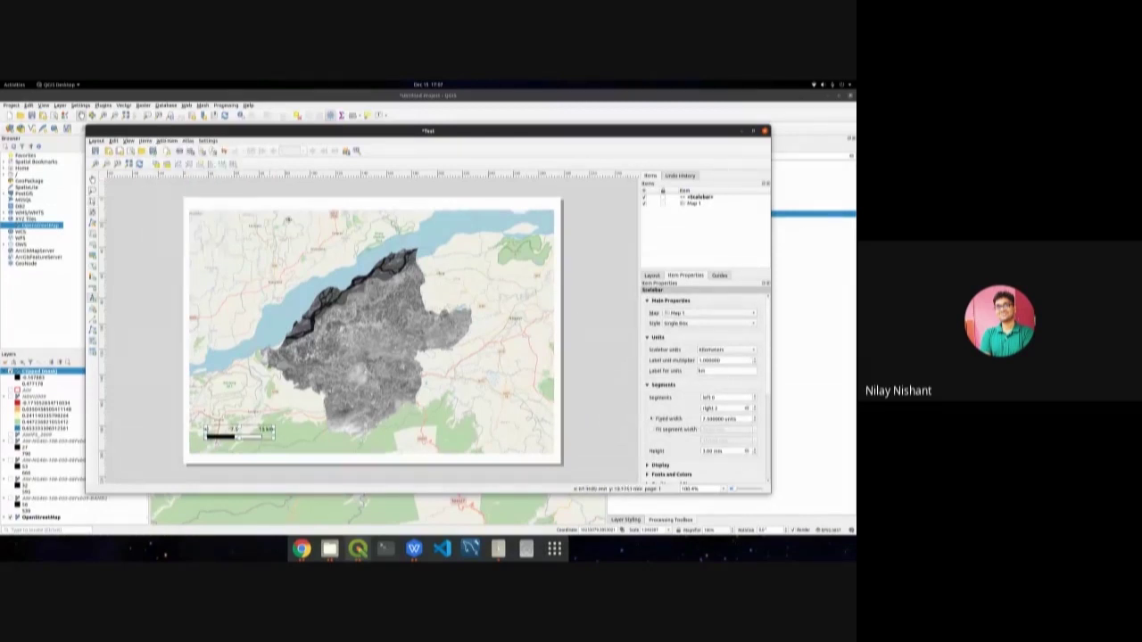
pyautogui.moveTo(532, 241); pyautogui.dragTo(533, 243)
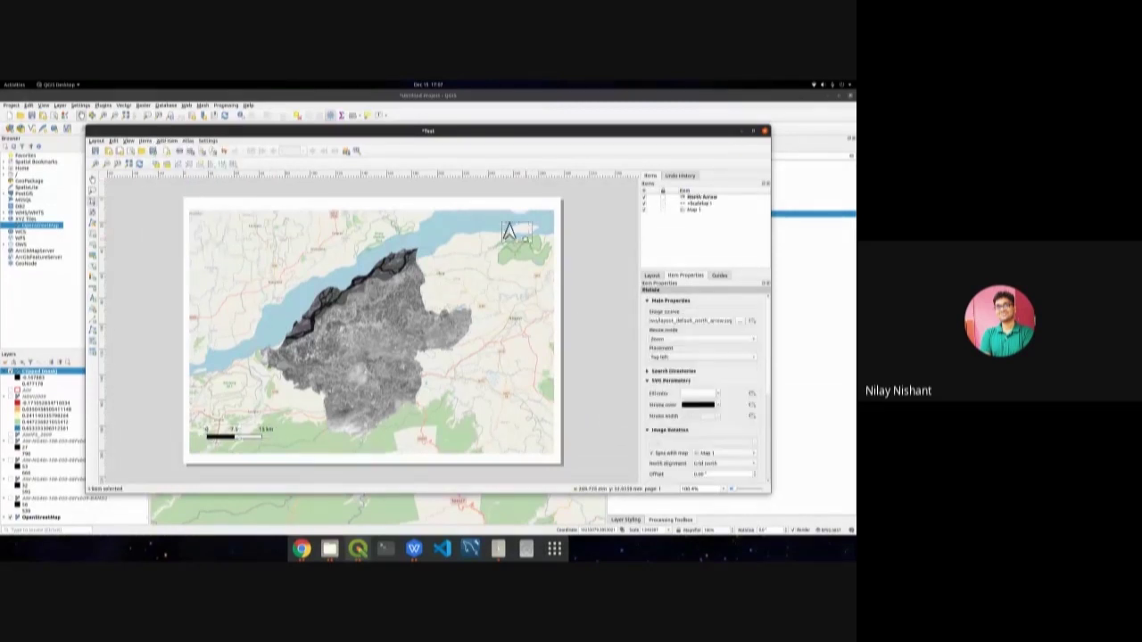
# Add a legend to the layout over the lower-right part of the map.
pyautogui.click(163, 141)
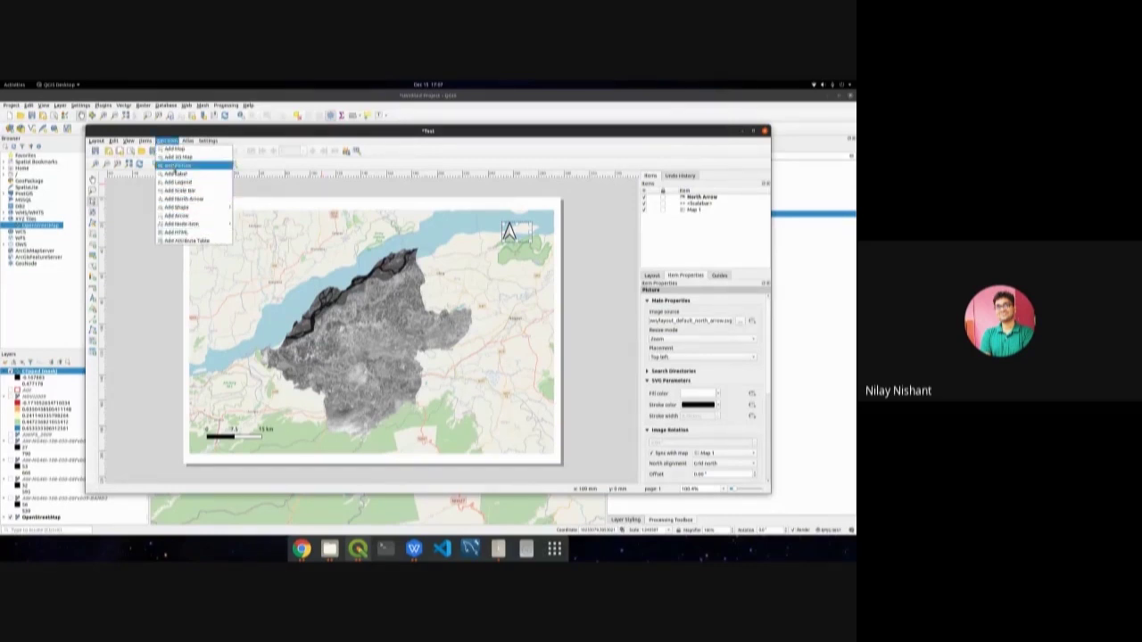
pyautogui.click(179, 190)
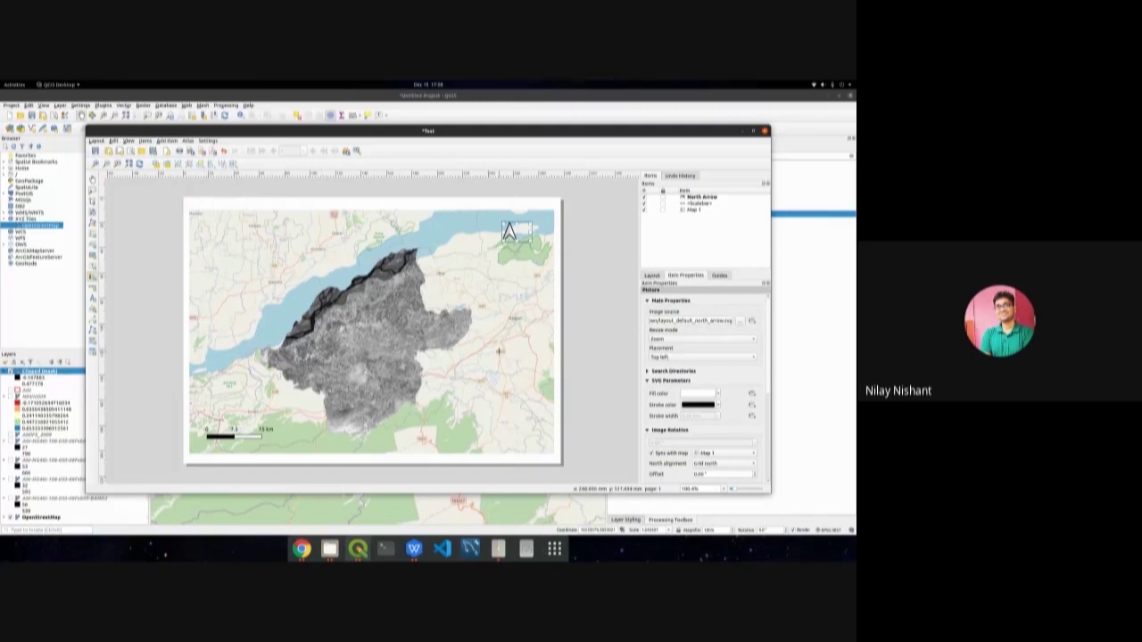
pyautogui.click(475, 344)
pyautogui.moveTo(517, 401); pyautogui.dragTo(515, 361)
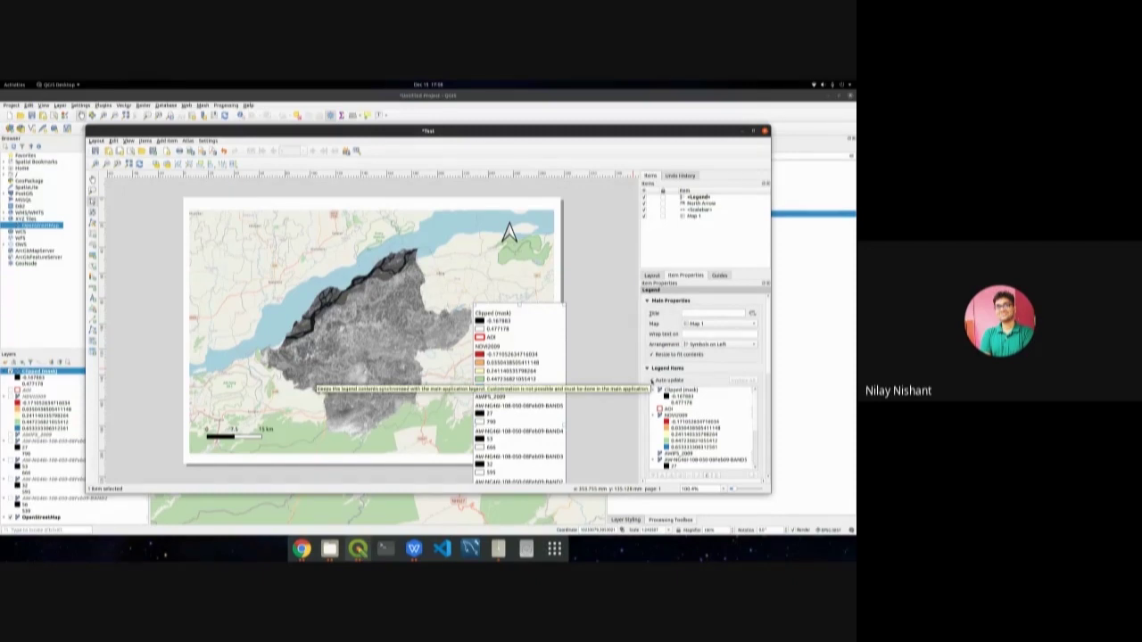
# Turn off the legend's auto update and remove the OpenStreetMap entry and the four satellite band entries.
pyautogui.click(652, 381)
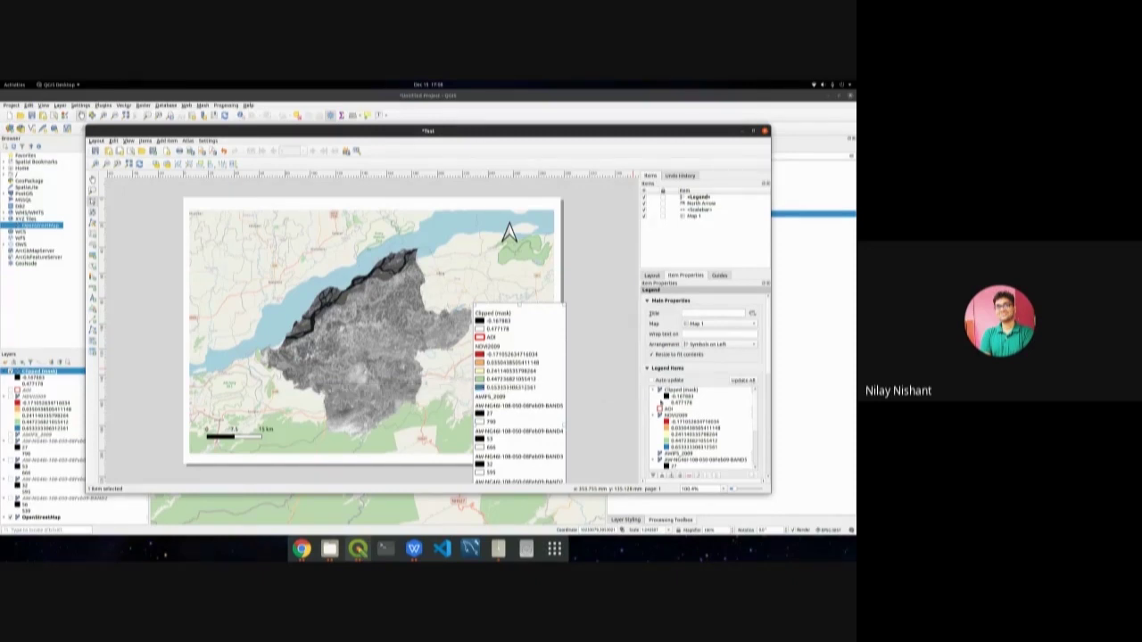
pyautogui.scroll(-10, 677, 400)
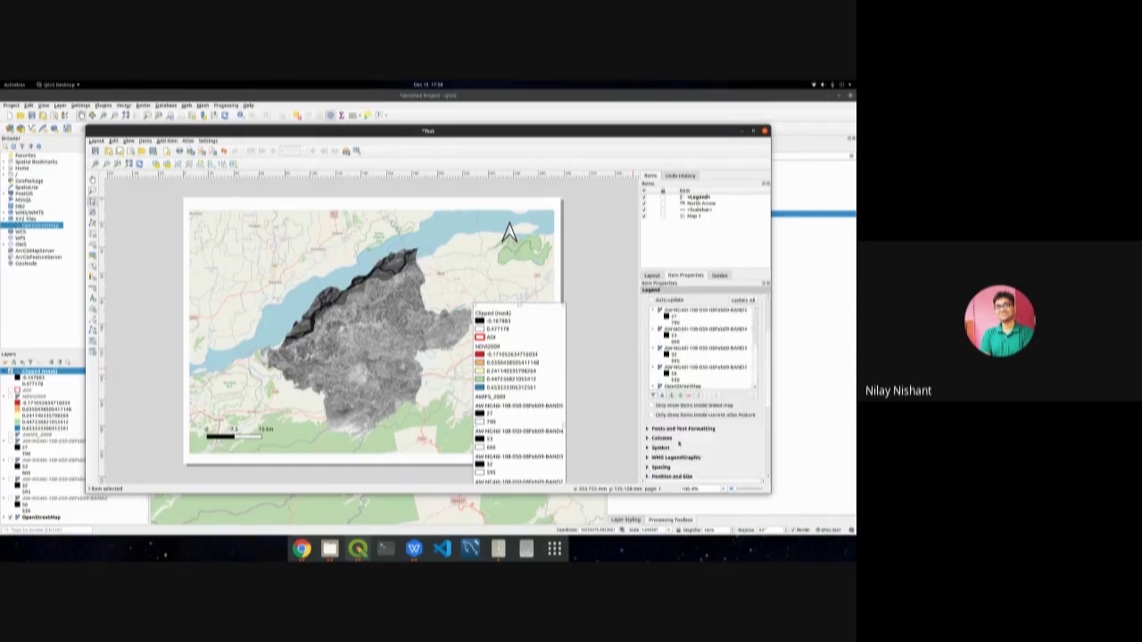
pyautogui.click(675, 368)
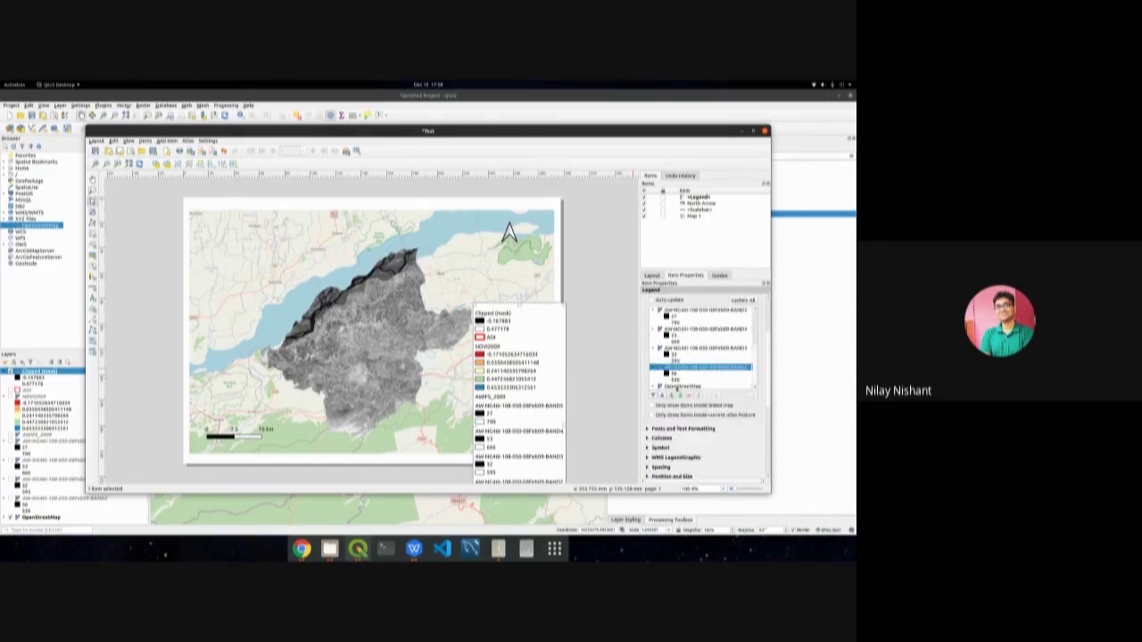
pyautogui.moveTo(675, 369); pyautogui.dragTo(675, 387)
pyautogui.click(688, 395)
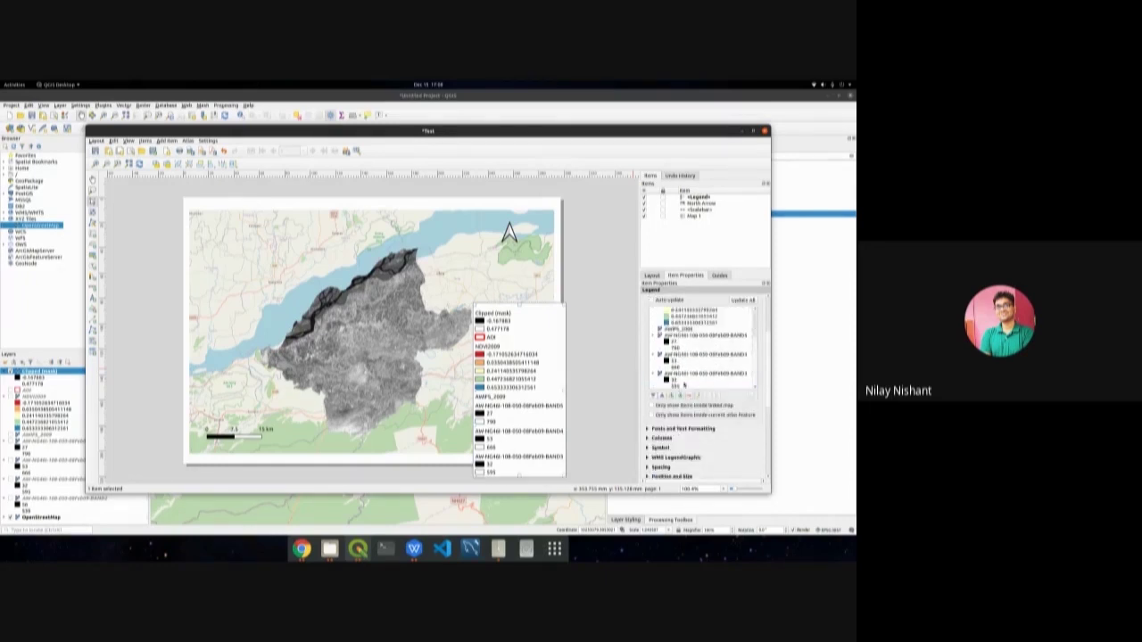
pyautogui.click(680, 374)
pyautogui.click(687, 395)
pyautogui.click(682, 374)
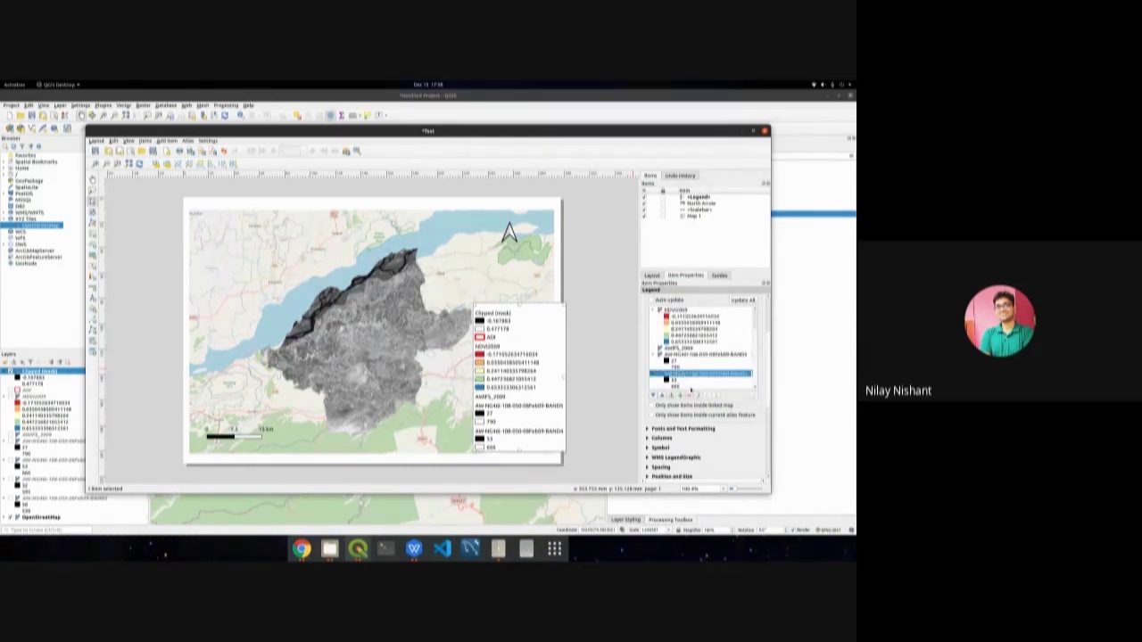
pyautogui.click(689, 395)
pyautogui.click(684, 373)
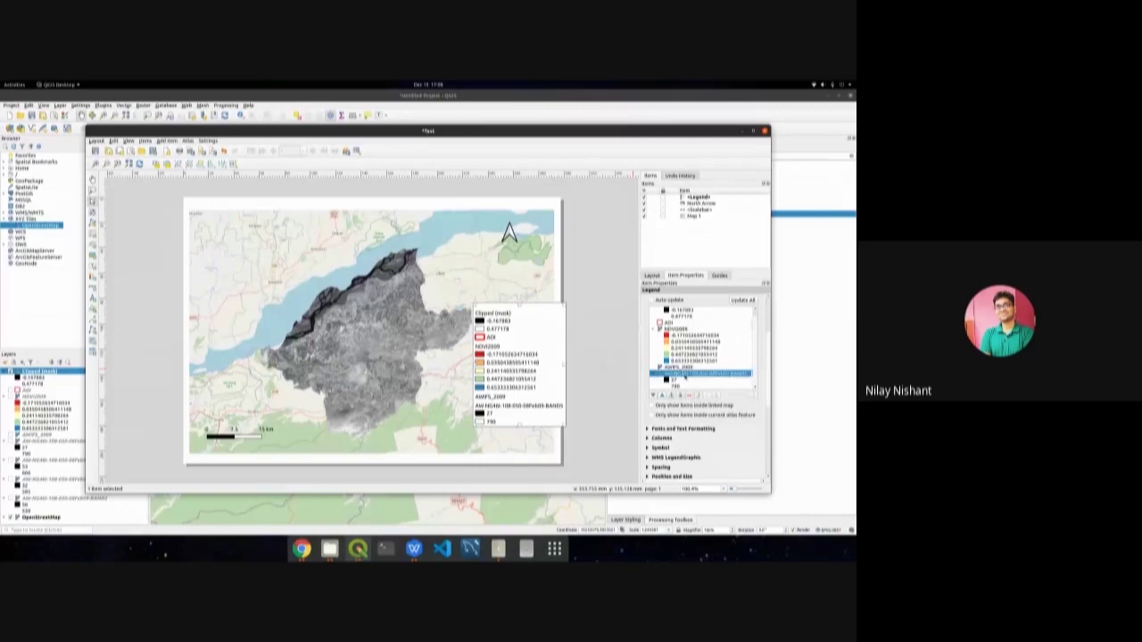
pyautogui.click(688, 395)
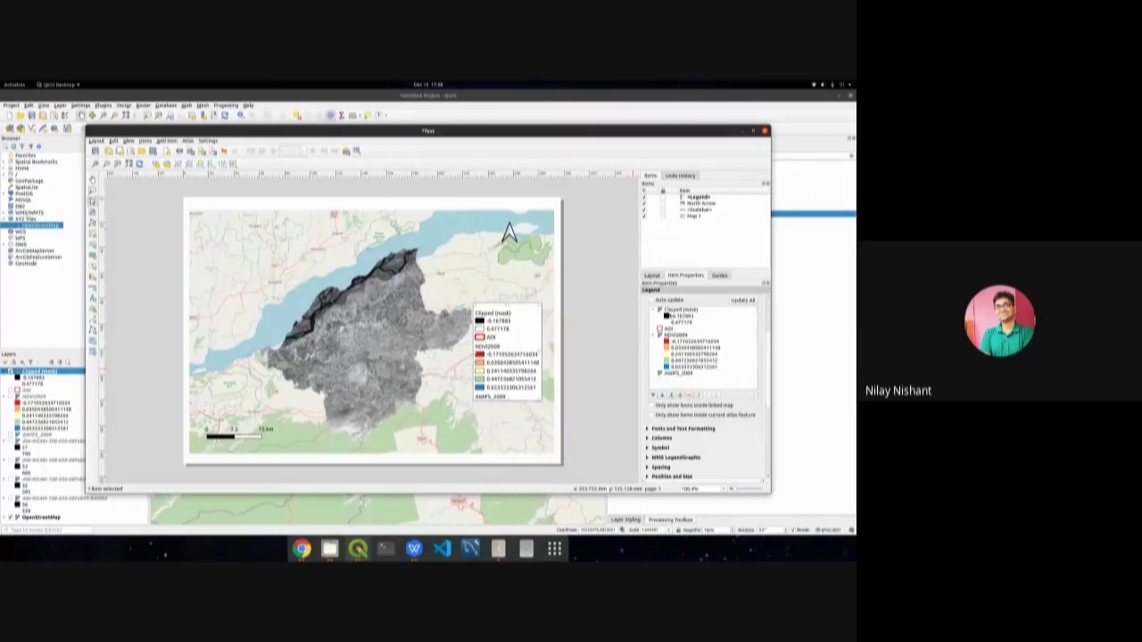
# Remove the NDVI2009 entry from the legend and move the legend into the map's lower-right corner.
pyautogui.click(675, 336)
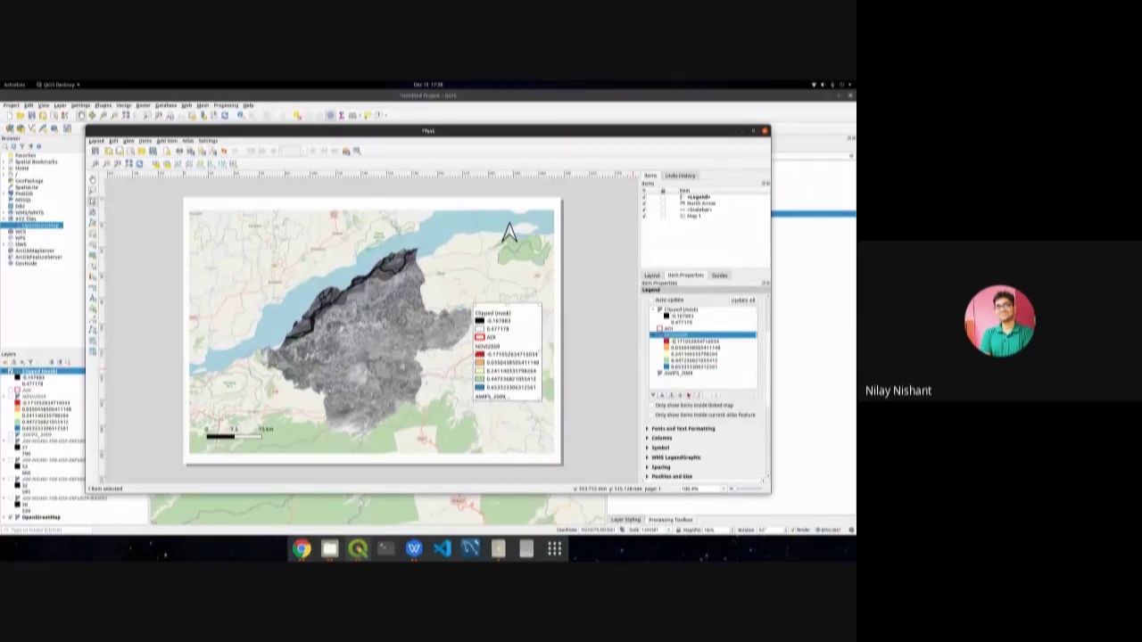
pyautogui.click(688, 395)
pyautogui.moveTo(496, 326); pyautogui.dragTo(529, 422)
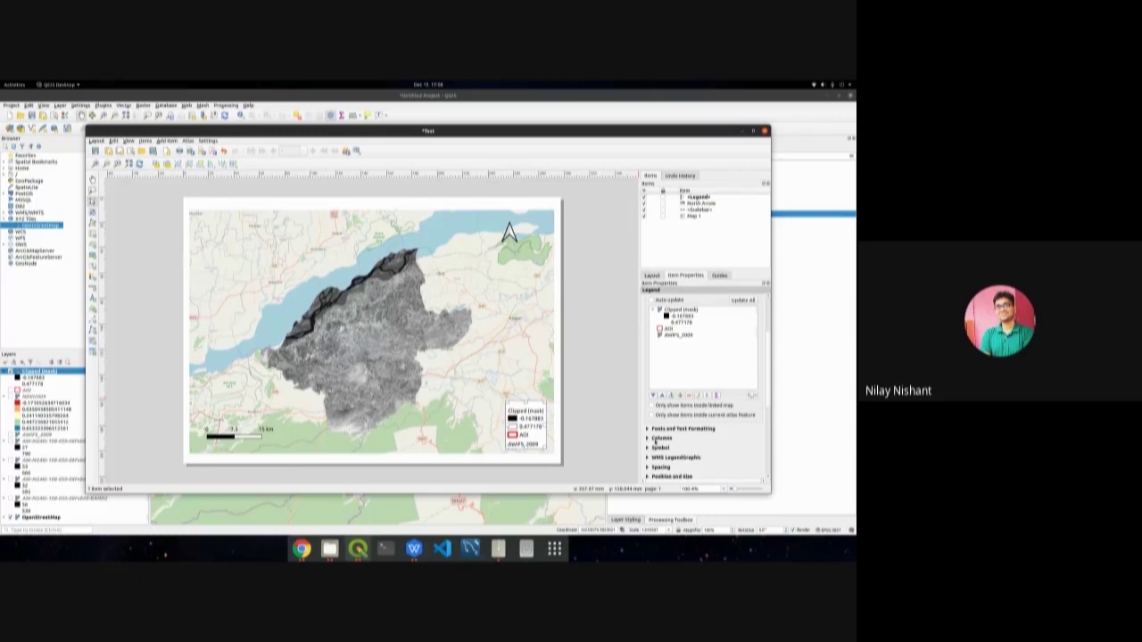
pyautogui.scroll(-5, 656, 441)
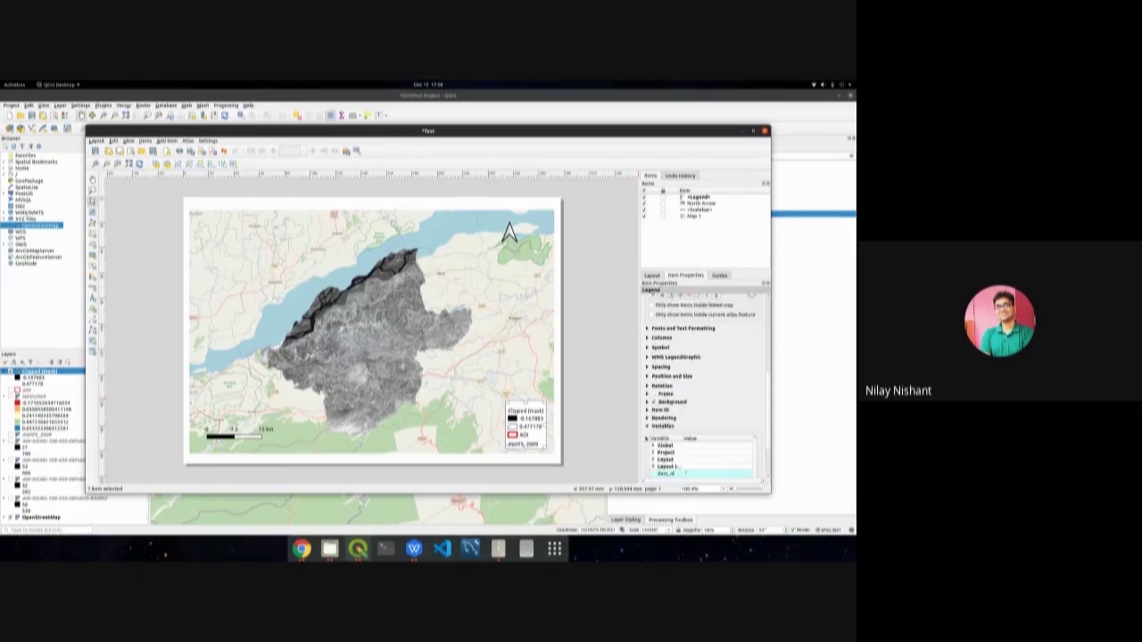
# Add a new grid to the main map item and open the grid's properties for modification.
pyautogui.scroll(8, 656, 343)
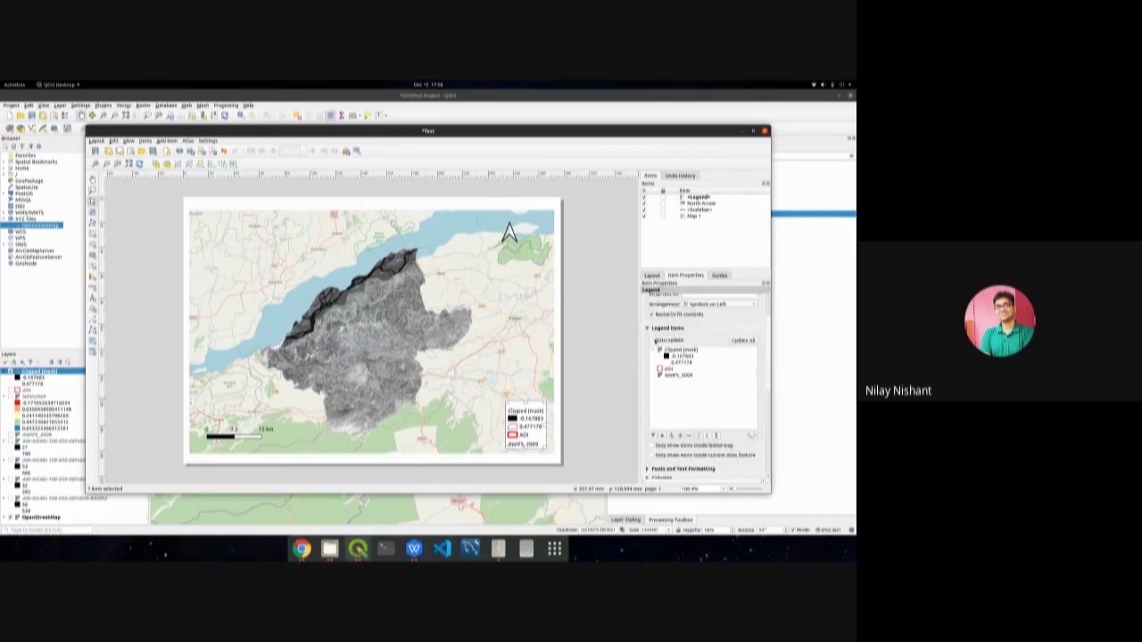
pyautogui.click(527, 314)
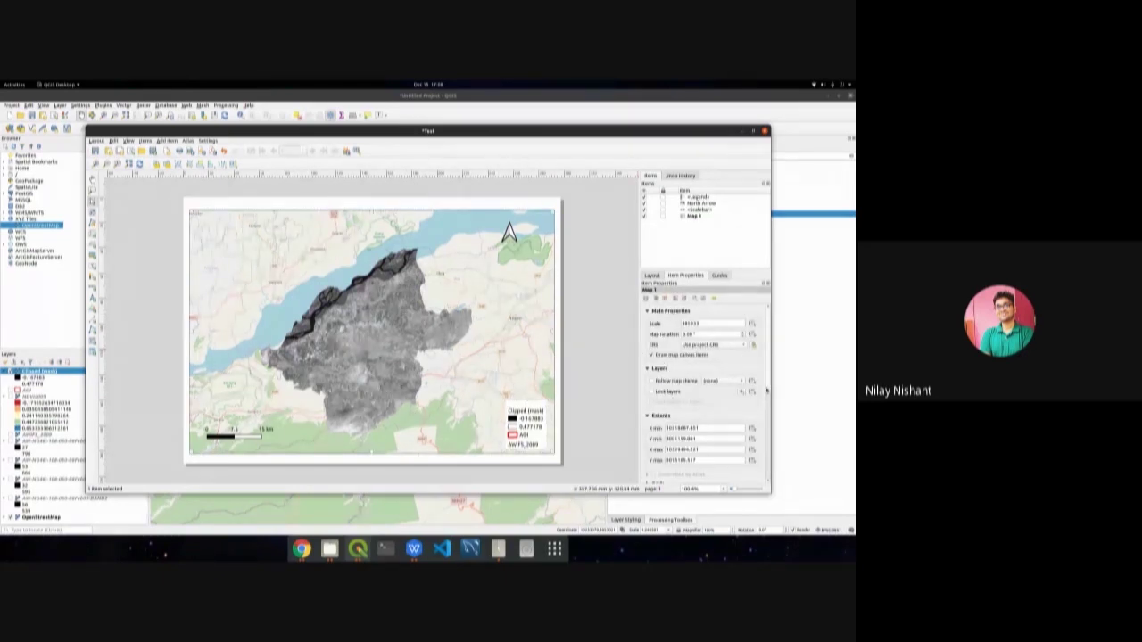
pyautogui.scroll(-3, 766, 390)
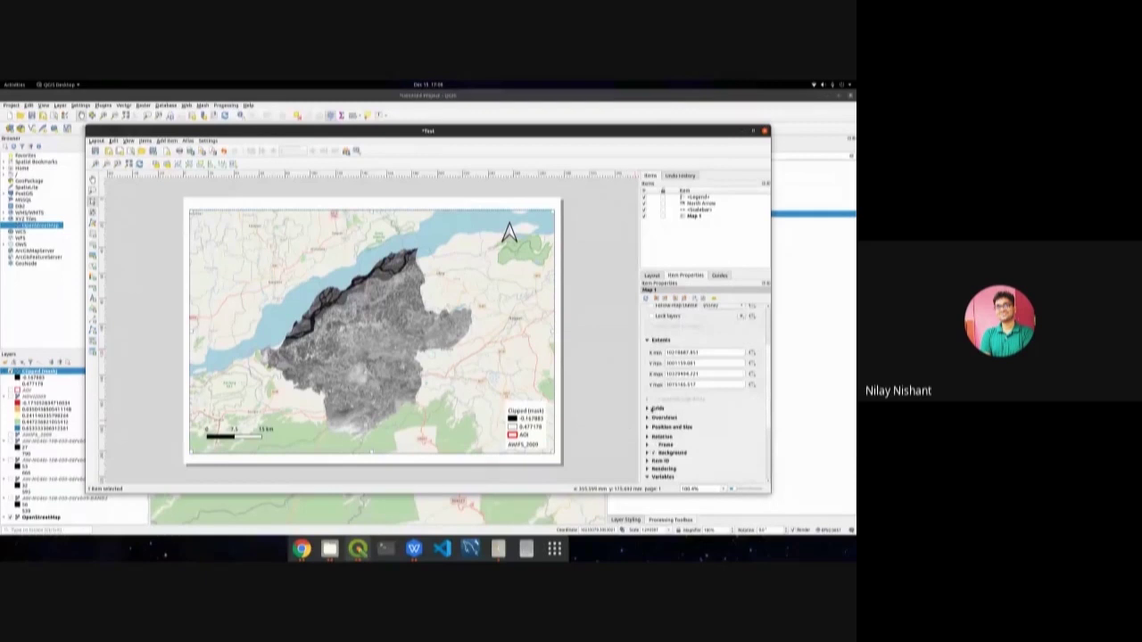
pyautogui.click(648, 409)
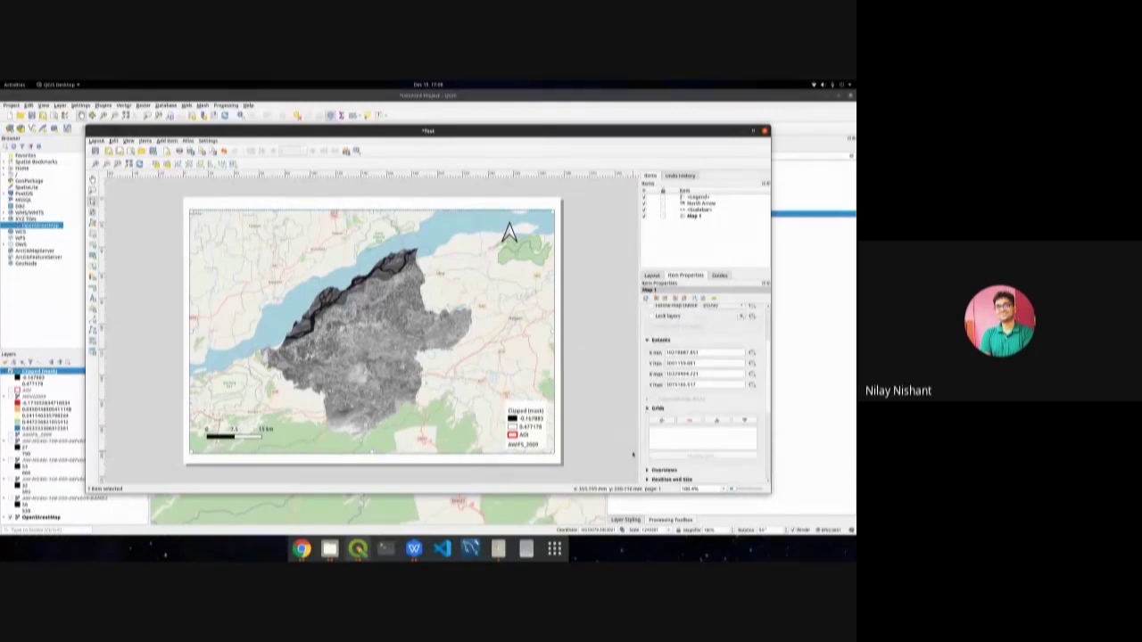
pyautogui.click(671, 422)
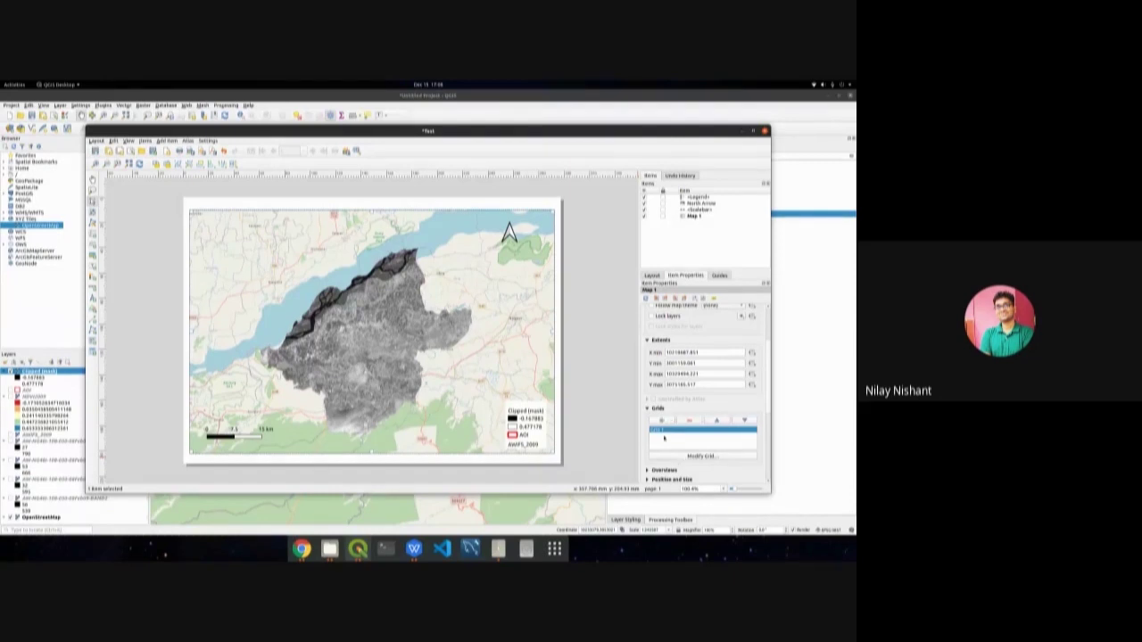
pyautogui.click(682, 458)
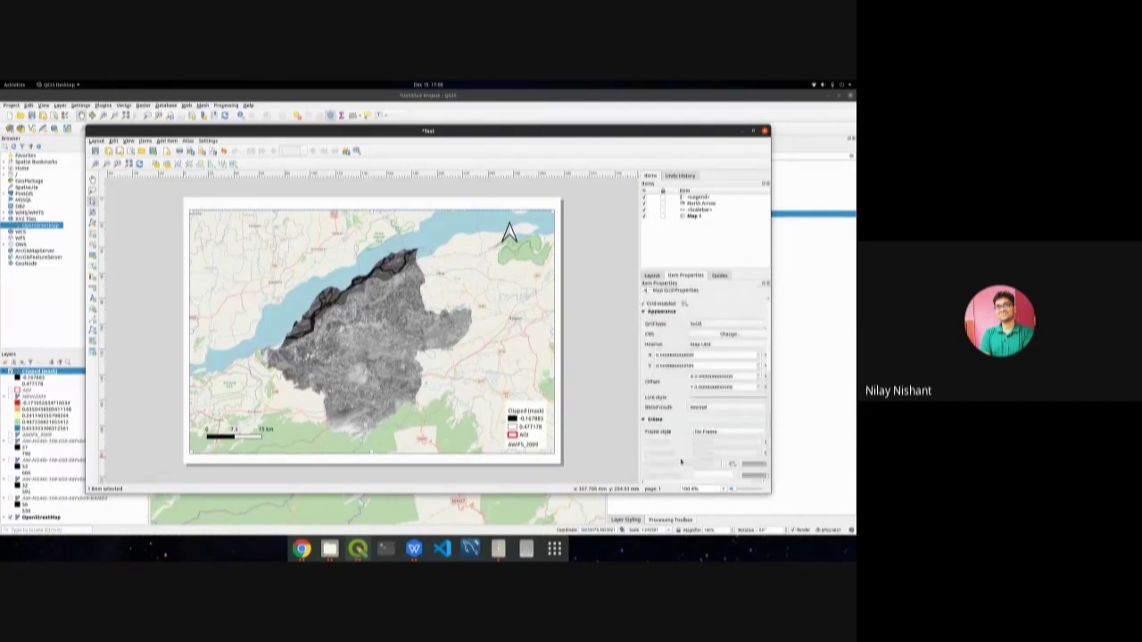
# Set the map grid's X and Y intervals to 10000 map units.
pyautogui.click(658, 355)
pyautogui.write('10')
pyautogui.click(657, 365)
pyautogui.write('0')
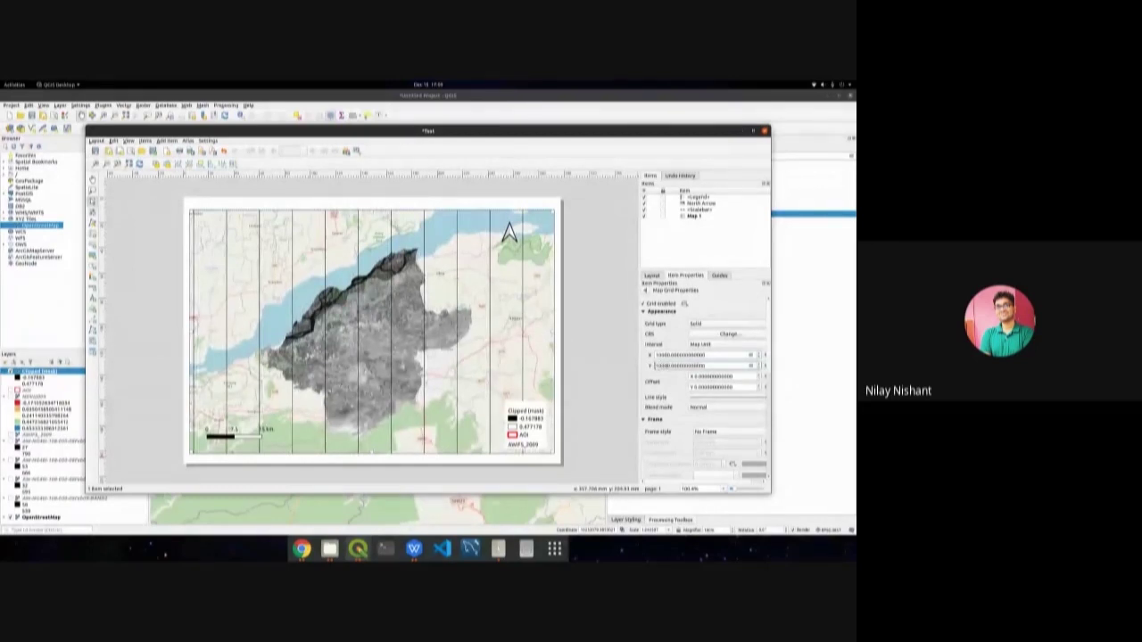
pyautogui.click(593, 358)
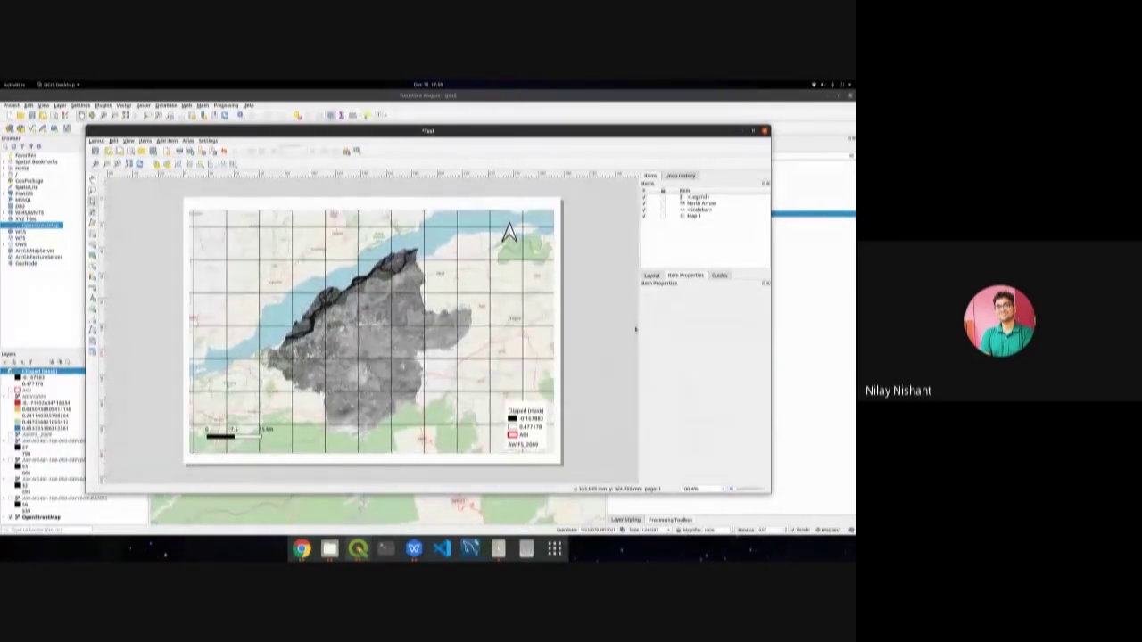
# Enable a frame around the map item and expand its grid and overview settings.
pyautogui.click(519, 315)
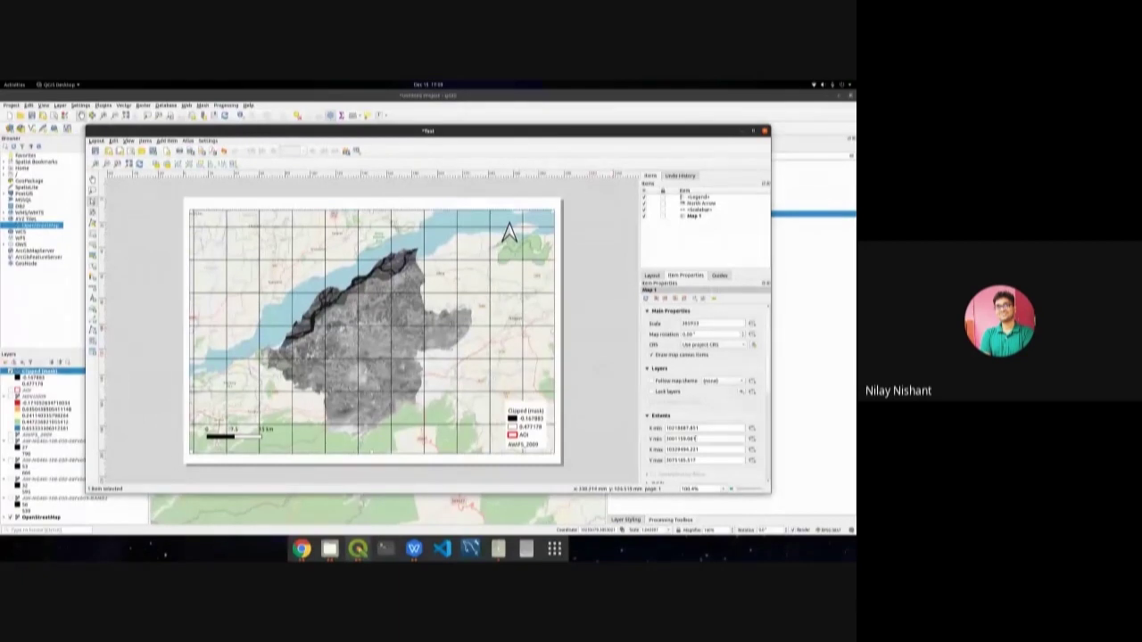
pyautogui.scroll(-2, 694, 437)
pyautogui.scroll(-2, 694, 437)
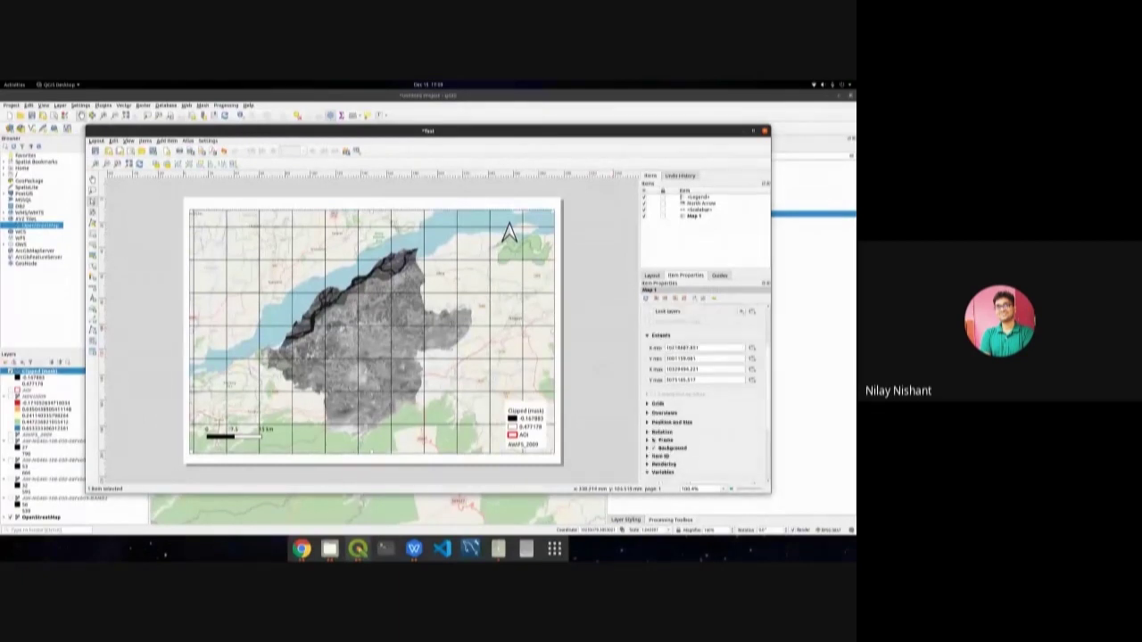
pyautogui.click(652, 441)
pyautogui.scroll(-2, 653, 428)
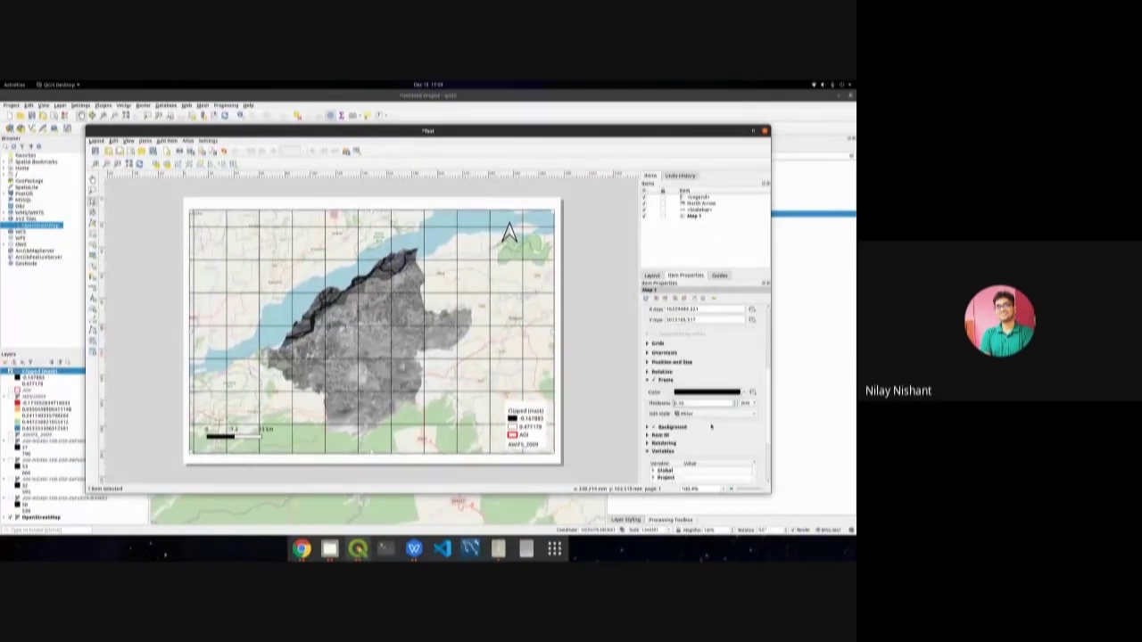
pyautogui.scroll(1, 660, 385)
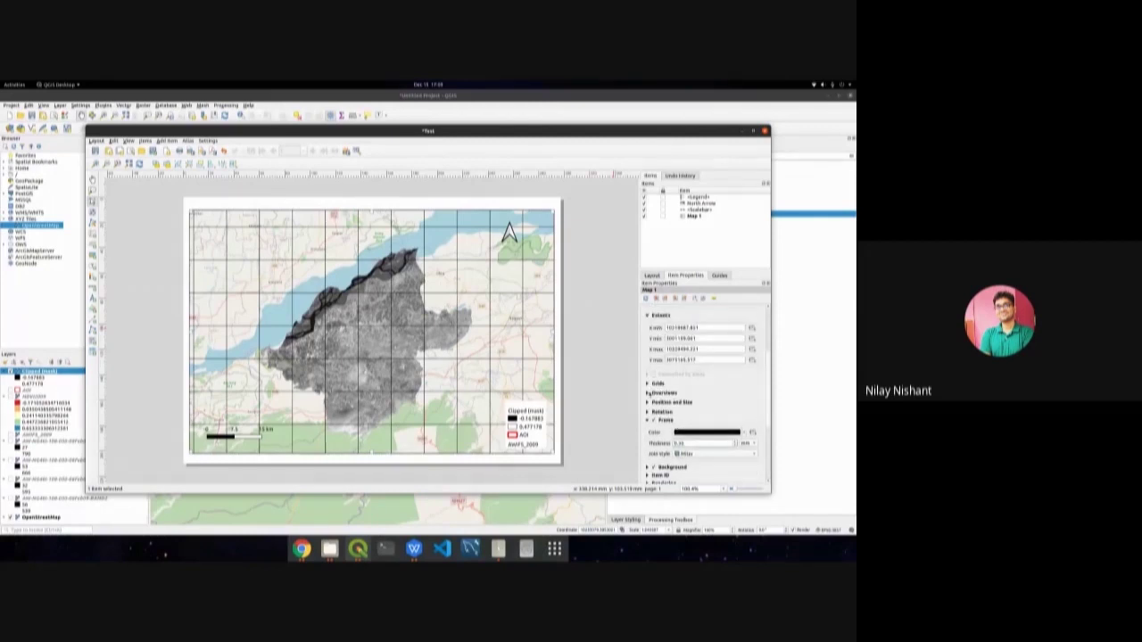
pyautogui.click(660, 384)
pyautogui.click(659, 344)
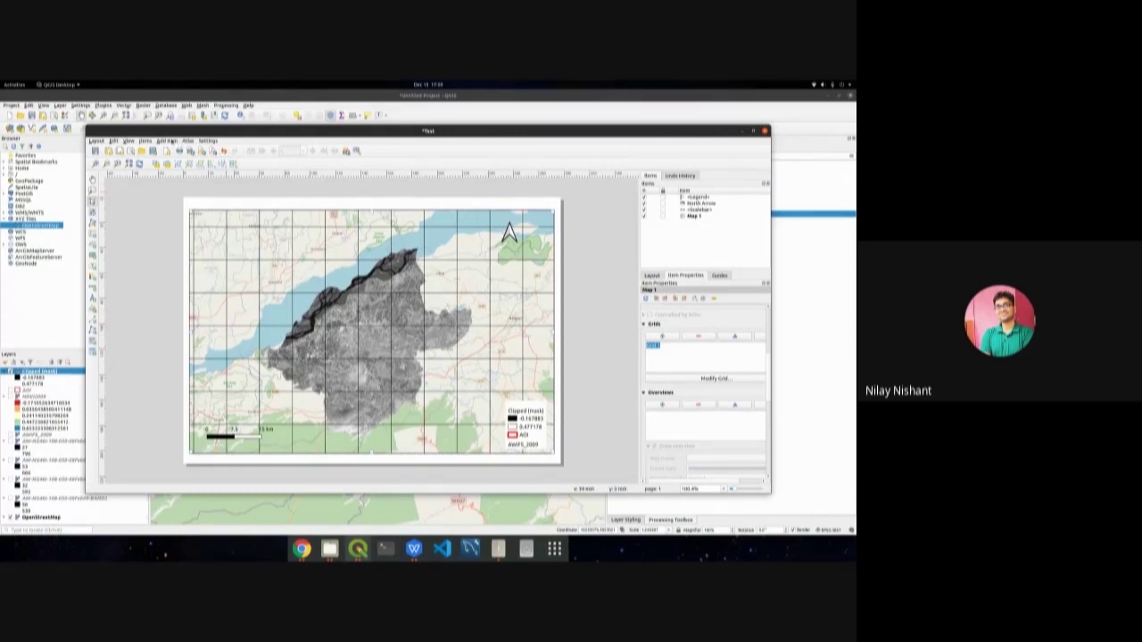
# Add a text label in the page margin just above the middle of the map.
pyautogui.click(167, 141)
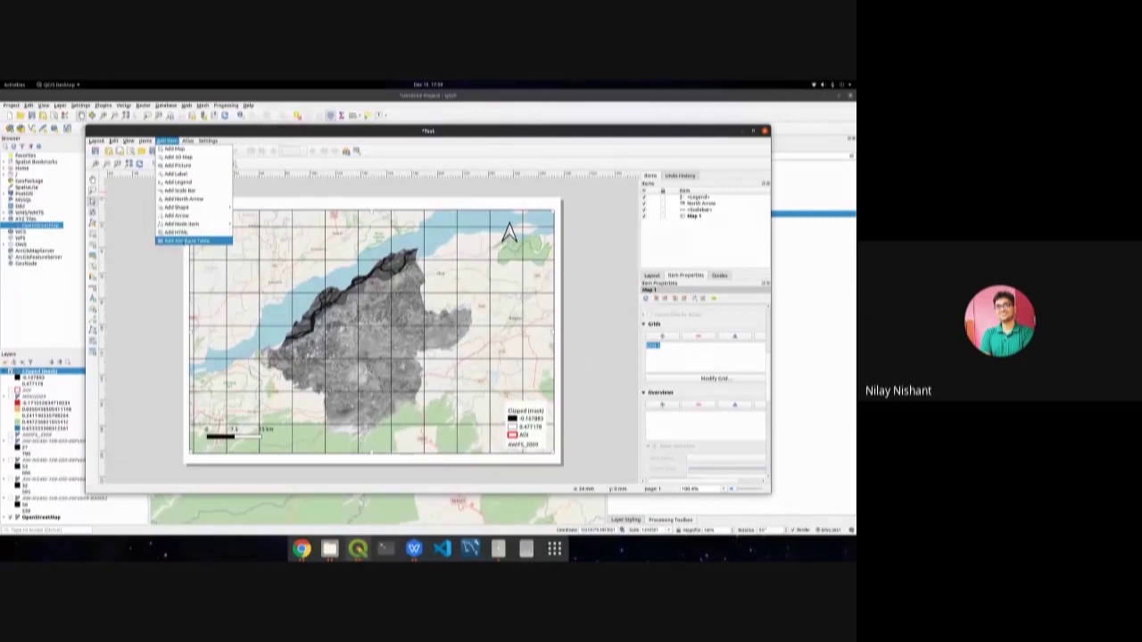
pyautogui.click(178, 182)
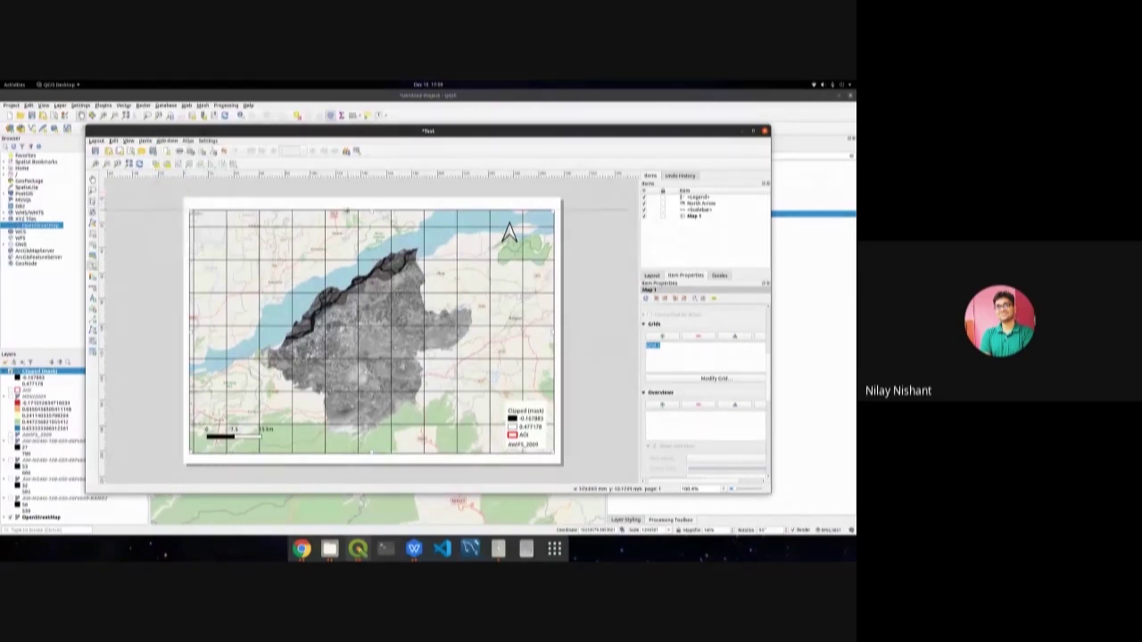
pyautogui.moveTo(350, 210); pyautogui.dragTo(400, 215)
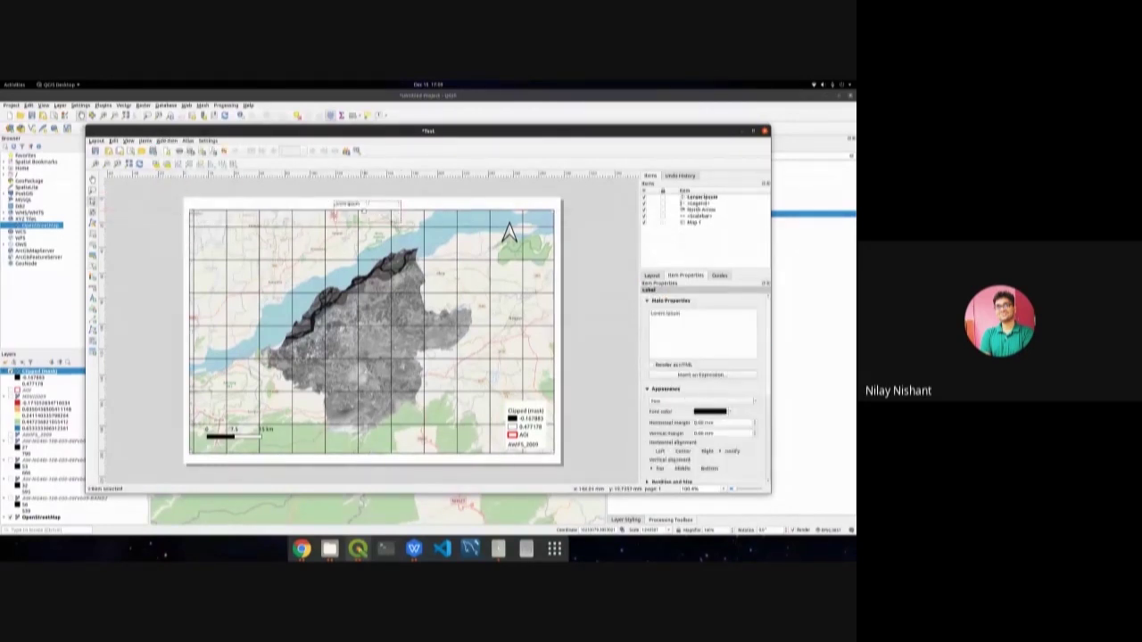
# Replace the label's placeholder text with the title NDVI MAP.
pyautogui.tripleClick(686, 316)
pyautogui.write('A')
pyautogui.press('BackSpace')
pyautogui.press('BackSpace')
pyautogui.press('BackSpace')
pyautogui.write('NDVI')
pyautogui.moveTo(770, 391); pyautogui.dragTo(773, 421)
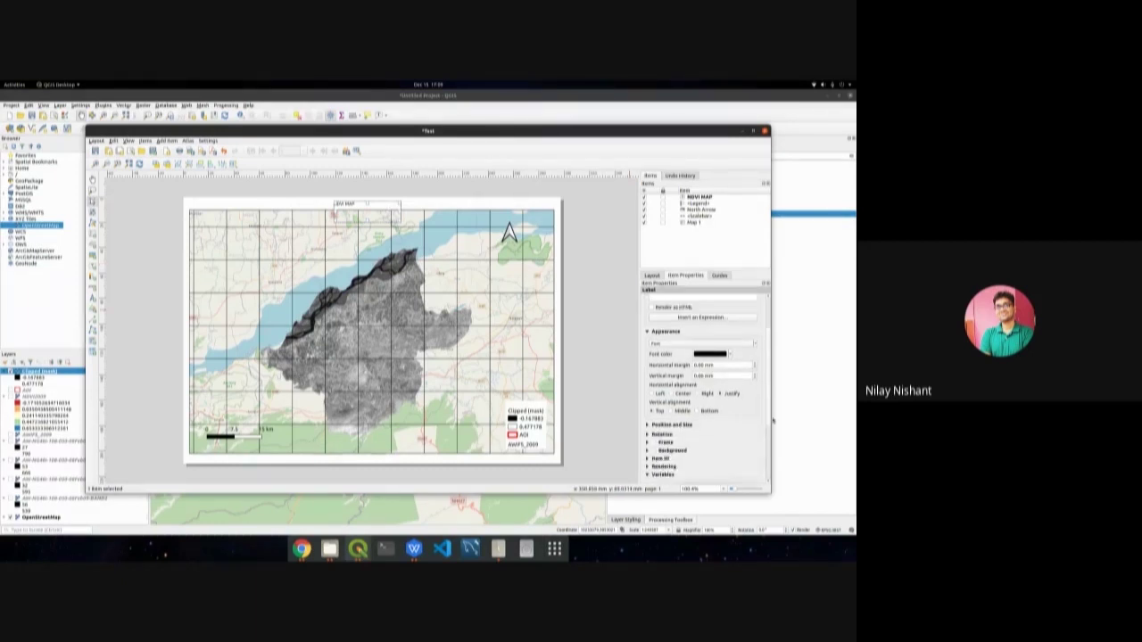
pyautogui.click(363, 220)
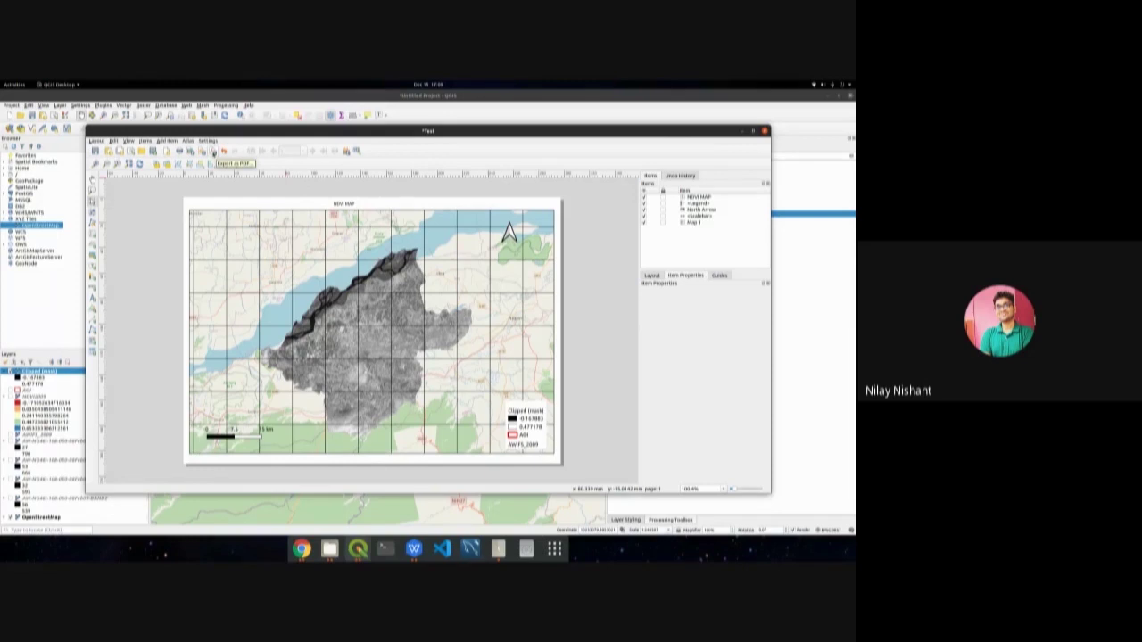
# Export the layout as a PDF named Map.pdf to the Desktop folder with the default export options.
pyautogui.click(212, 152)
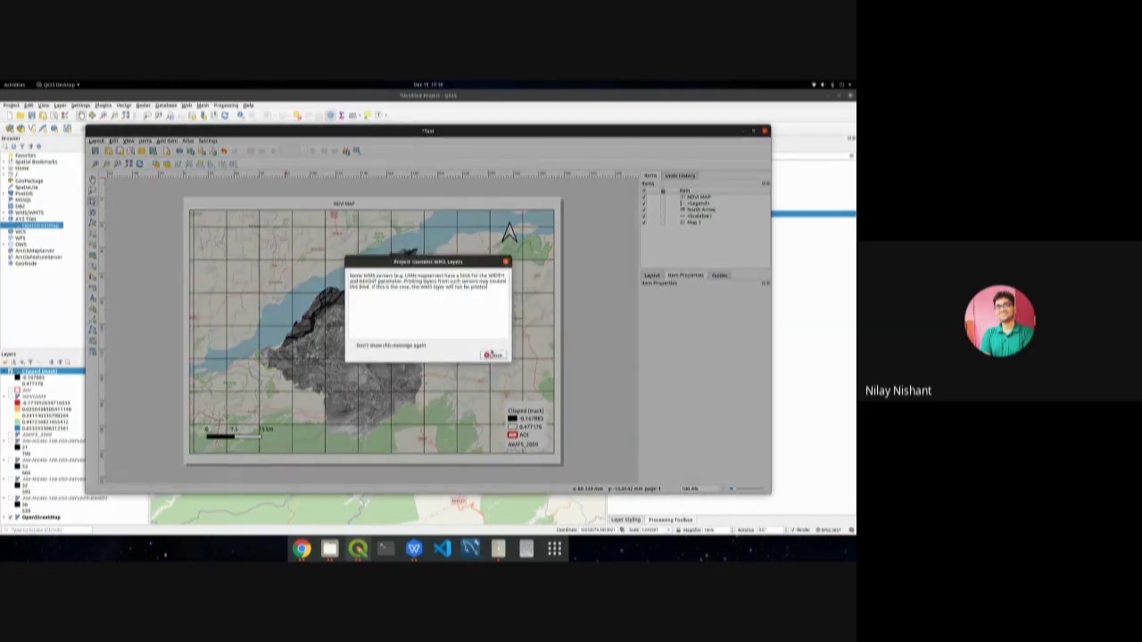
pyautogui.click(493, 356)
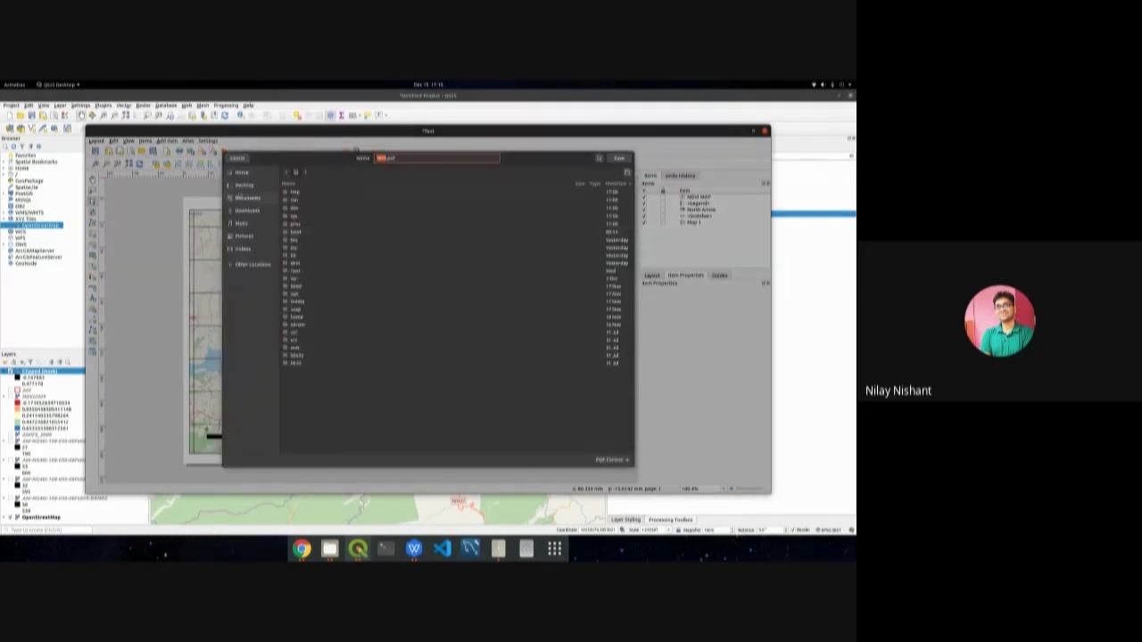
pyautogui.click(244, 184)
pyautogui.write('Map1')
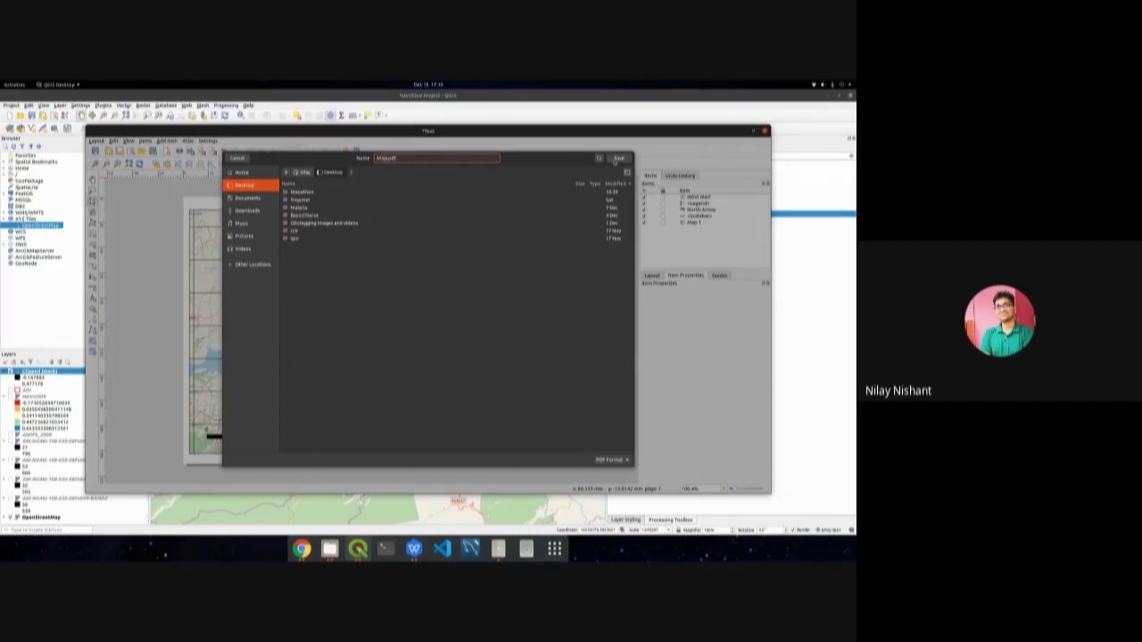
pyautogui.click(616, 160)
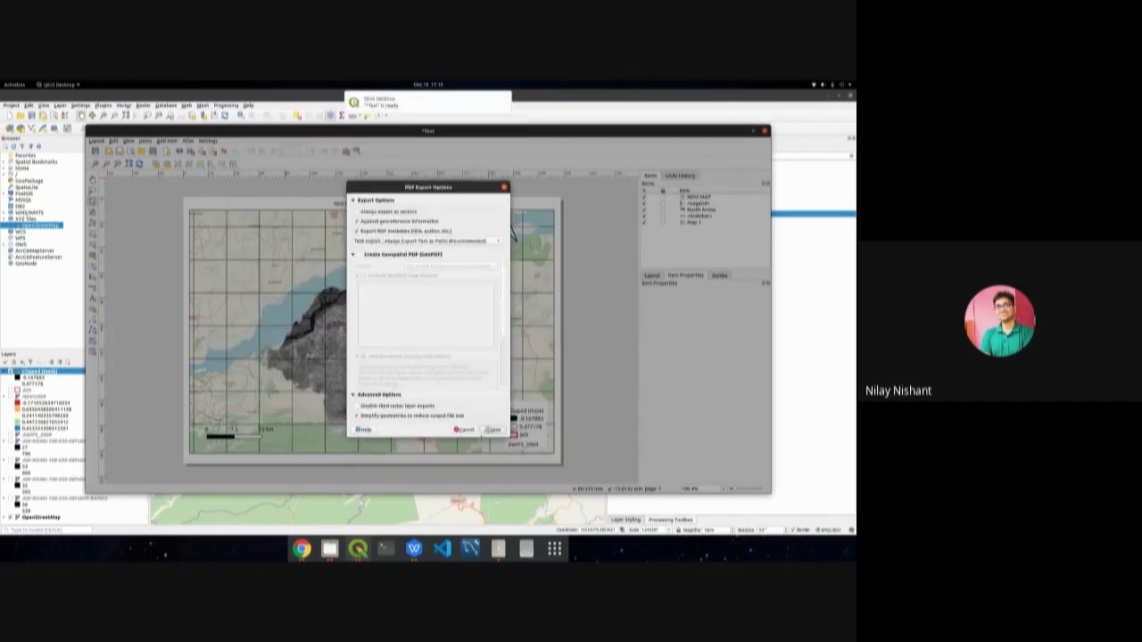
pyautogui.click(493, 431)
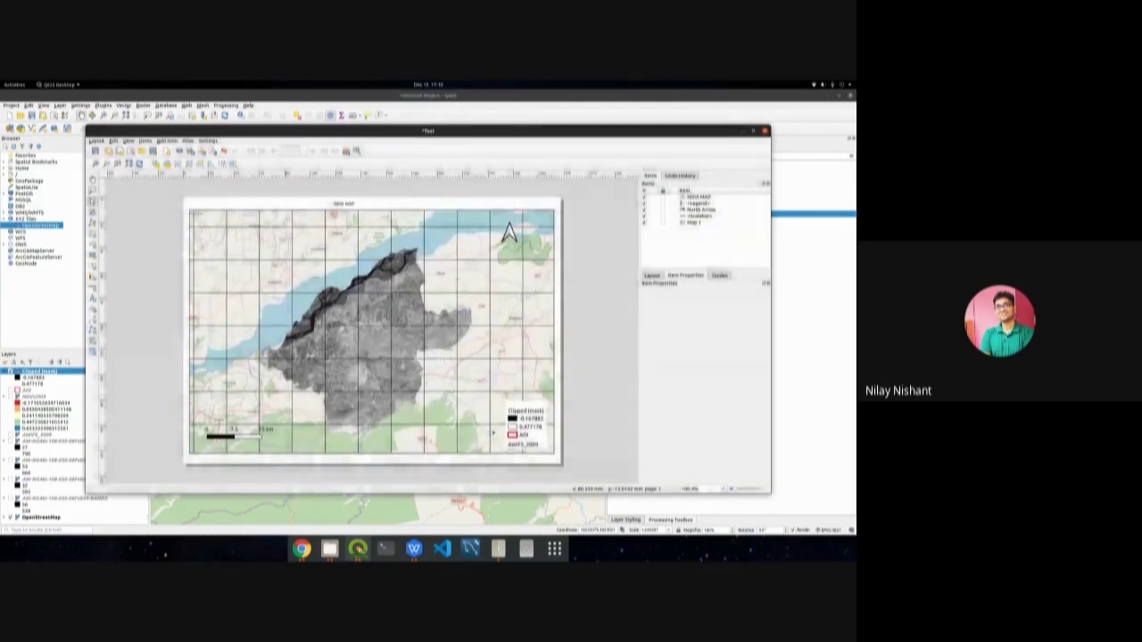
# Open the exported Map.pdf from the desktop to check the map, and close the viewer.
pyautogui.press('super+d')
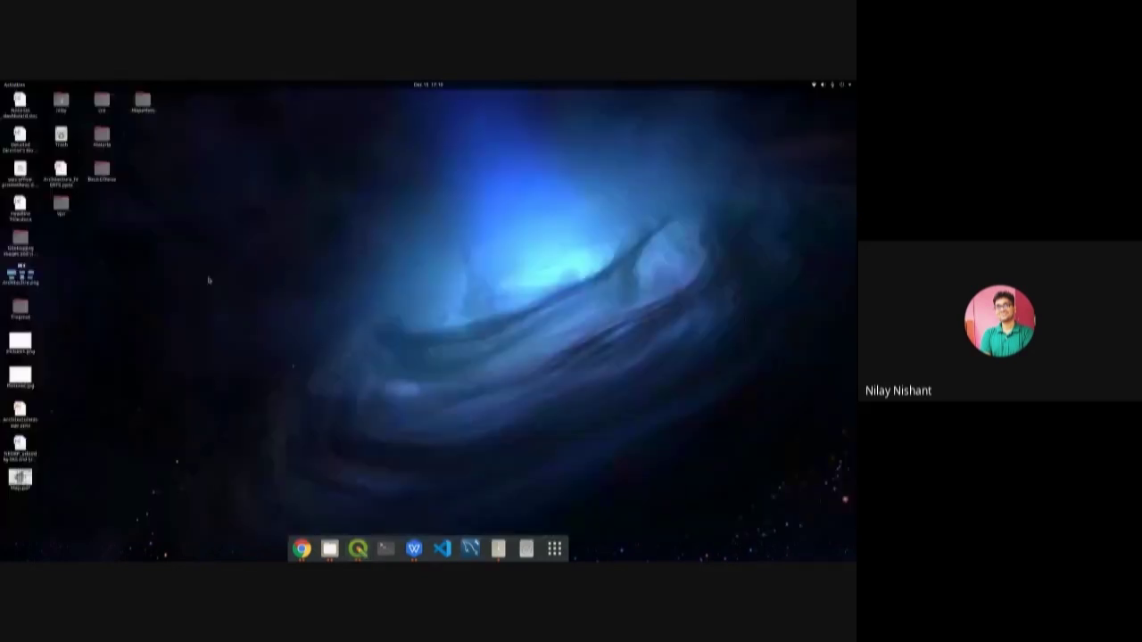
pyautogui.click(20, 480)
pyautogui.doubleClick(20, 480)
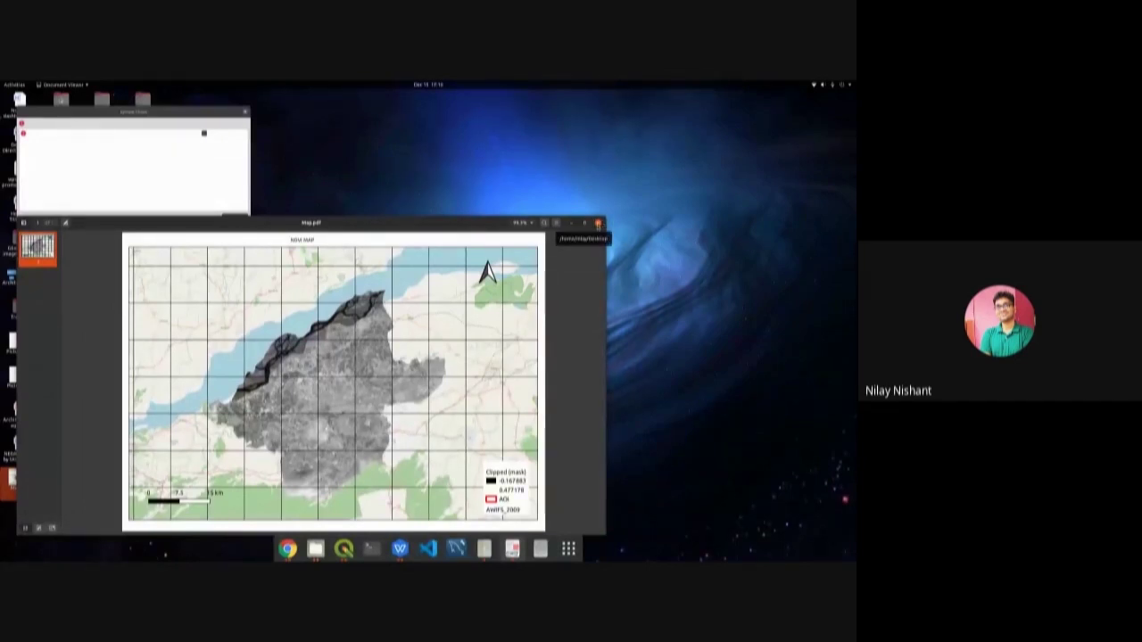
pyautogui.click(597, 224)
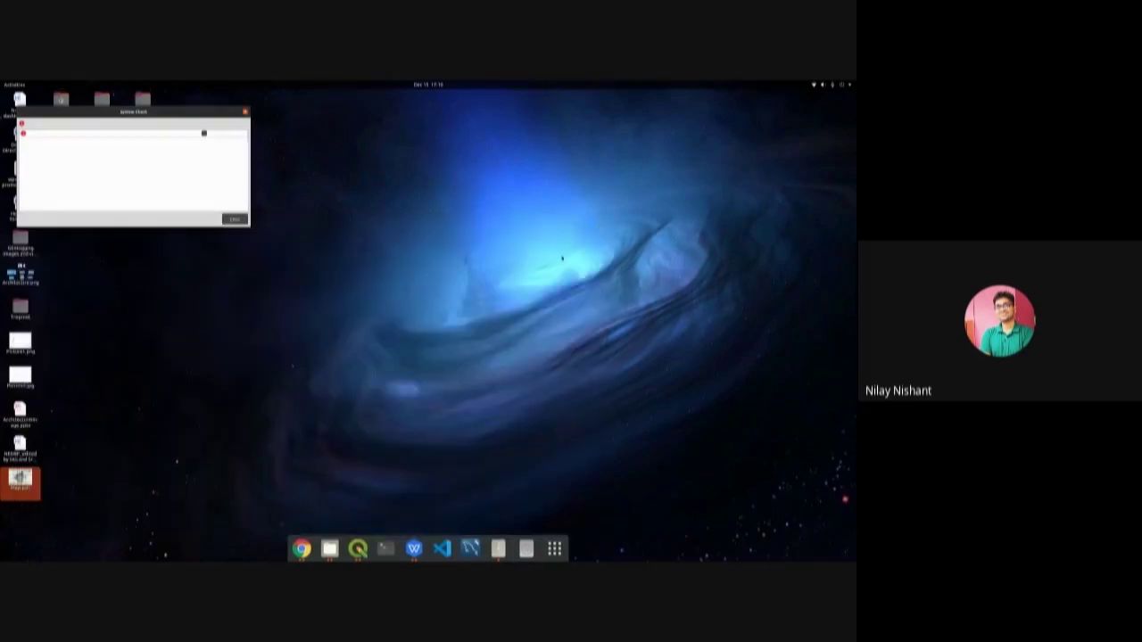
# Switch back to QGIS, close the Test layout window and bring up the main project window.
pyautogui.click(357, 546)
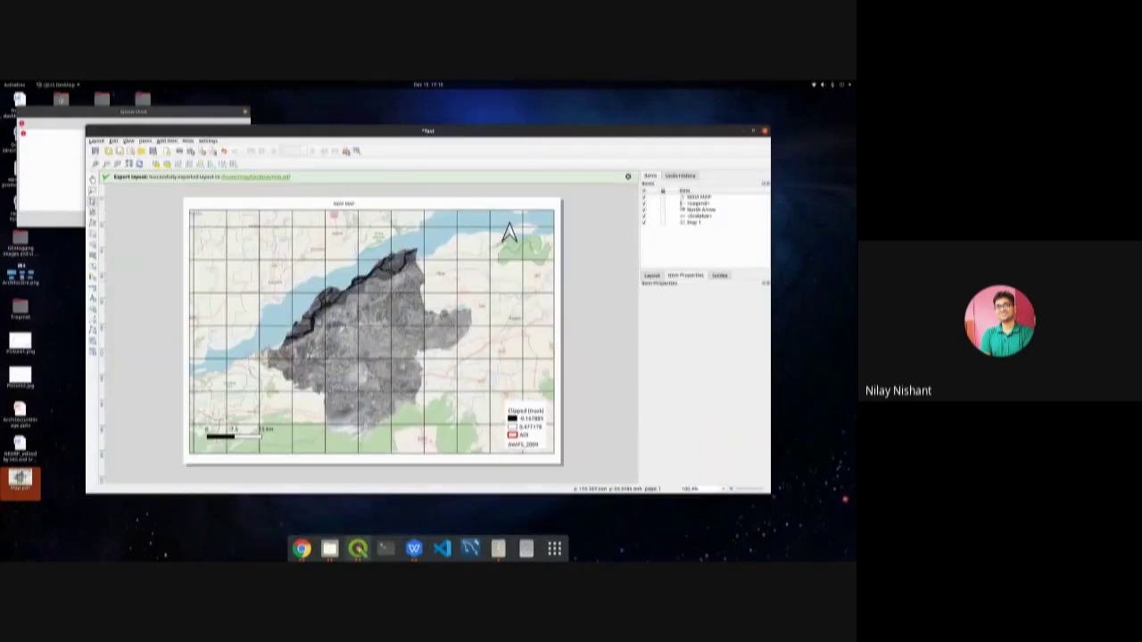
pyautogui.rightClick(358, 546)
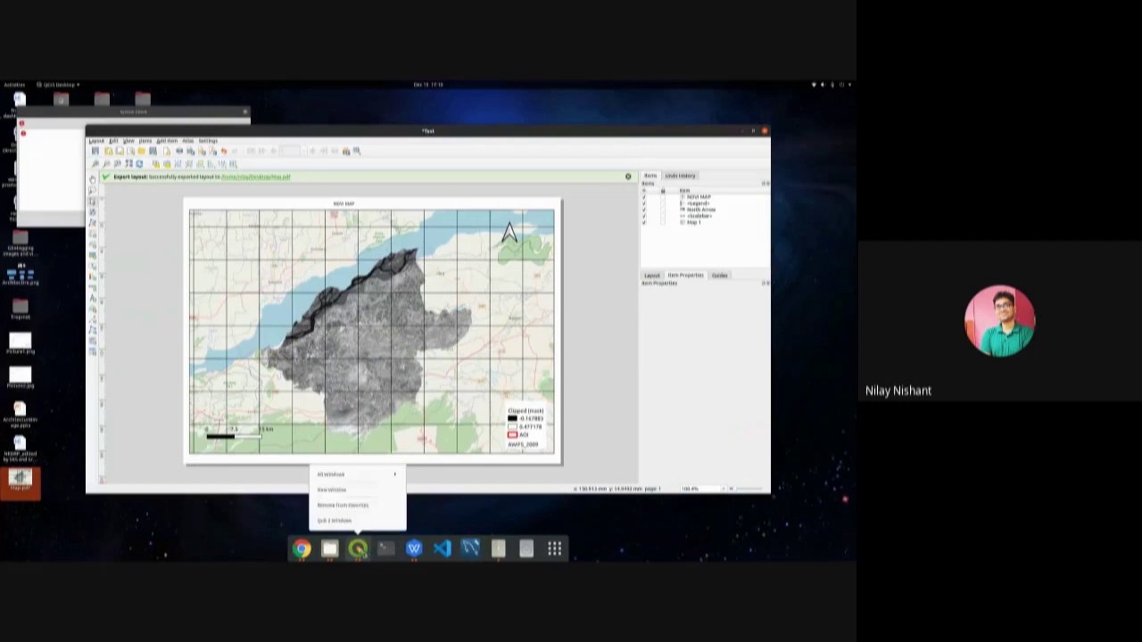
pyautogui.click(358, 546)
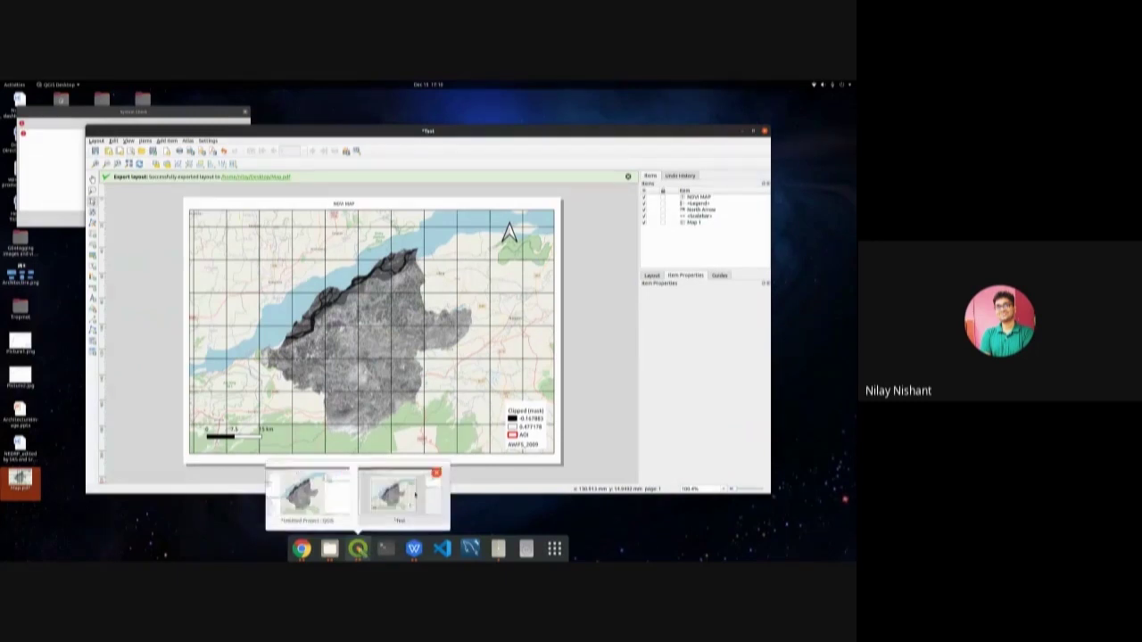
pyautogui.click(436, 473)
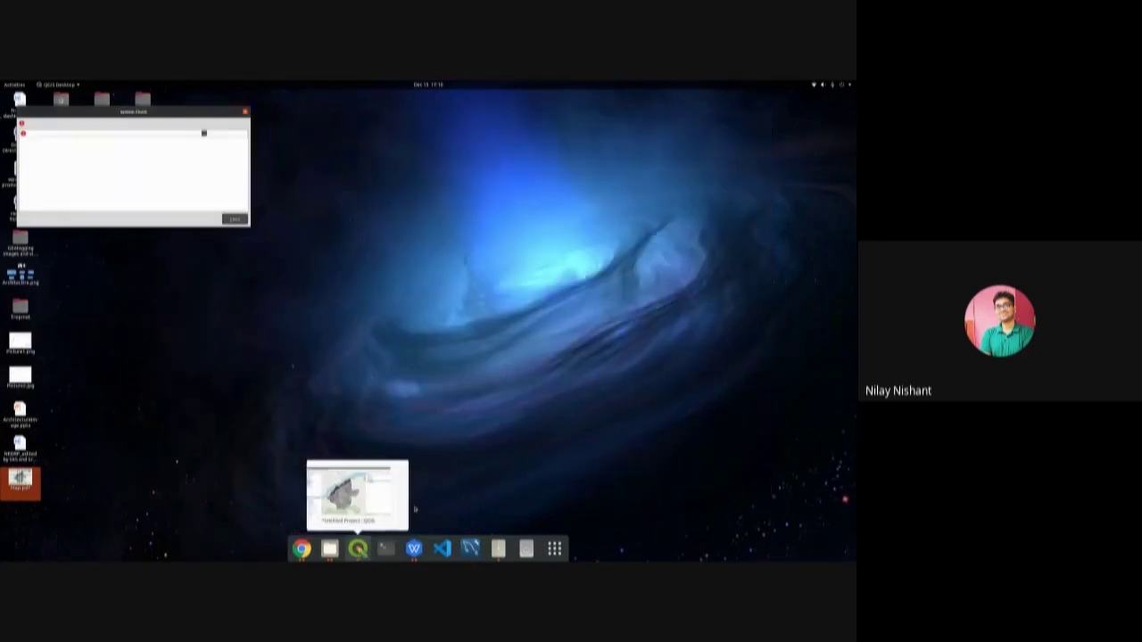
pyautogui.click(366, 504)
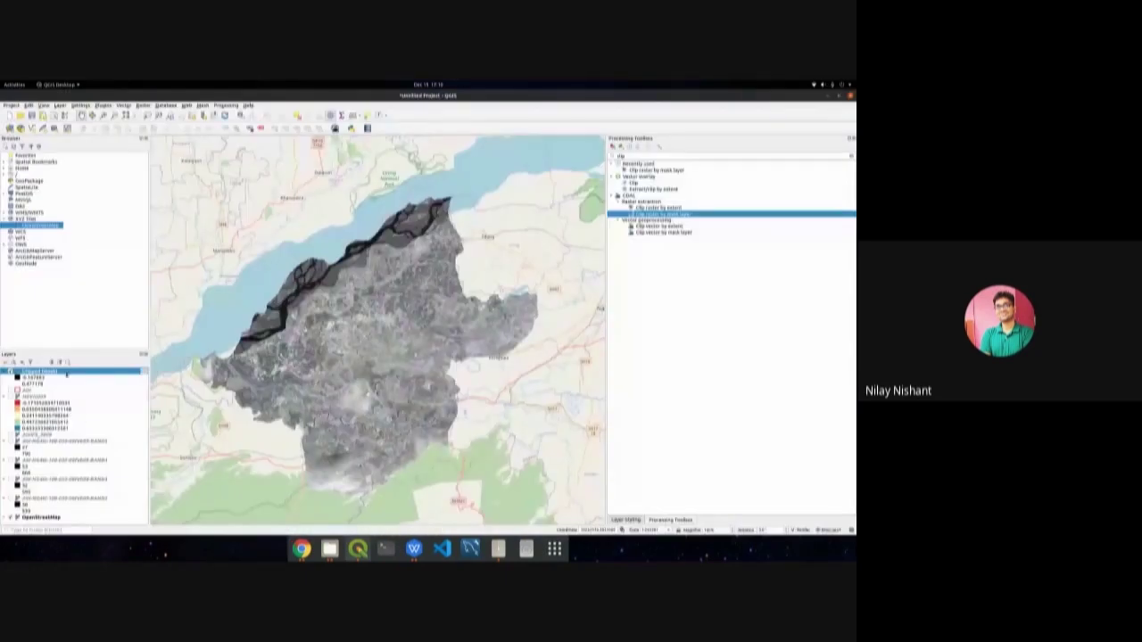
# Remove all layers from the project, from the clipped mask raster down to OpenStreetMap, and confirm the removal.
pyautogui.keyDown('shift'); pyautogui.click(51, 518); pyautogui.keyUp('shift')
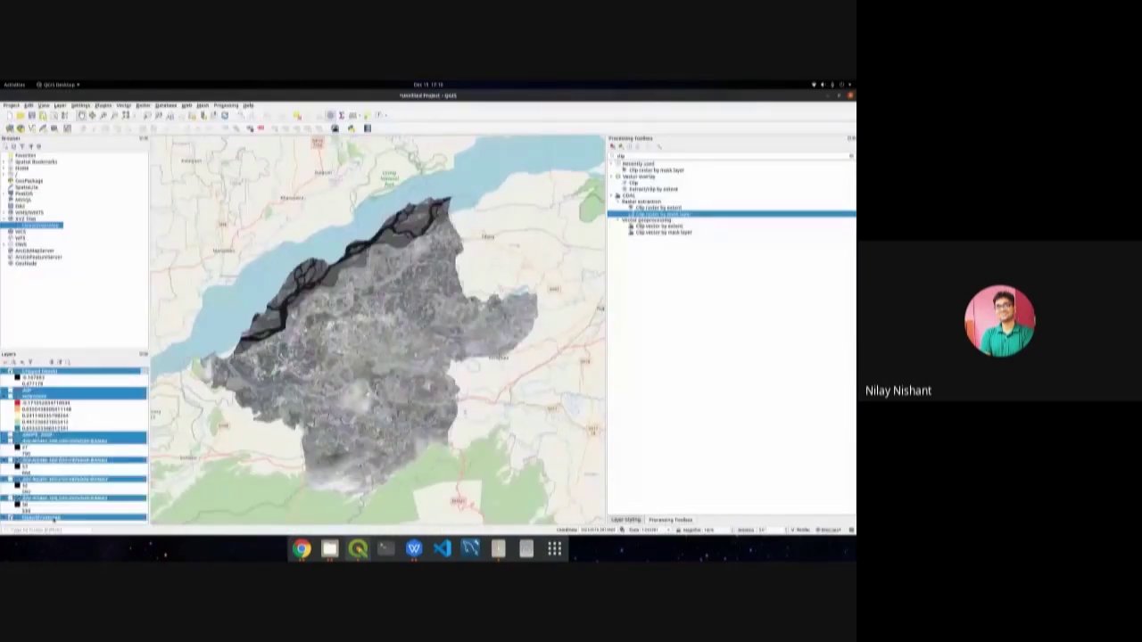
pyautogui.rightClick(52, 519)
pyautogui.click(85, 452)
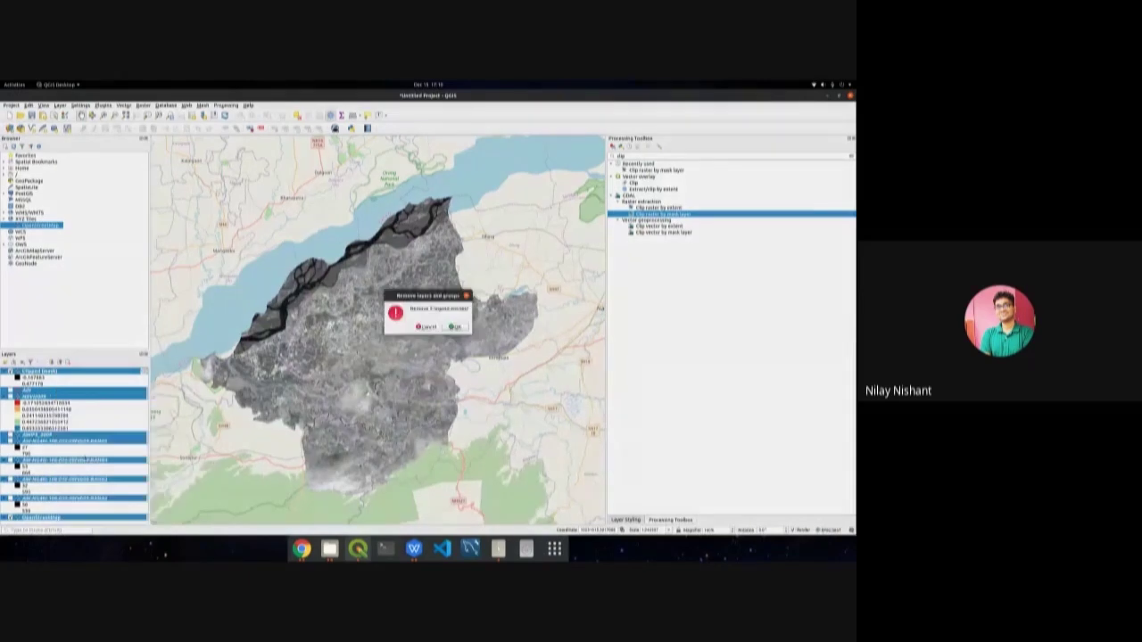
pyautogui.click(460, 328)
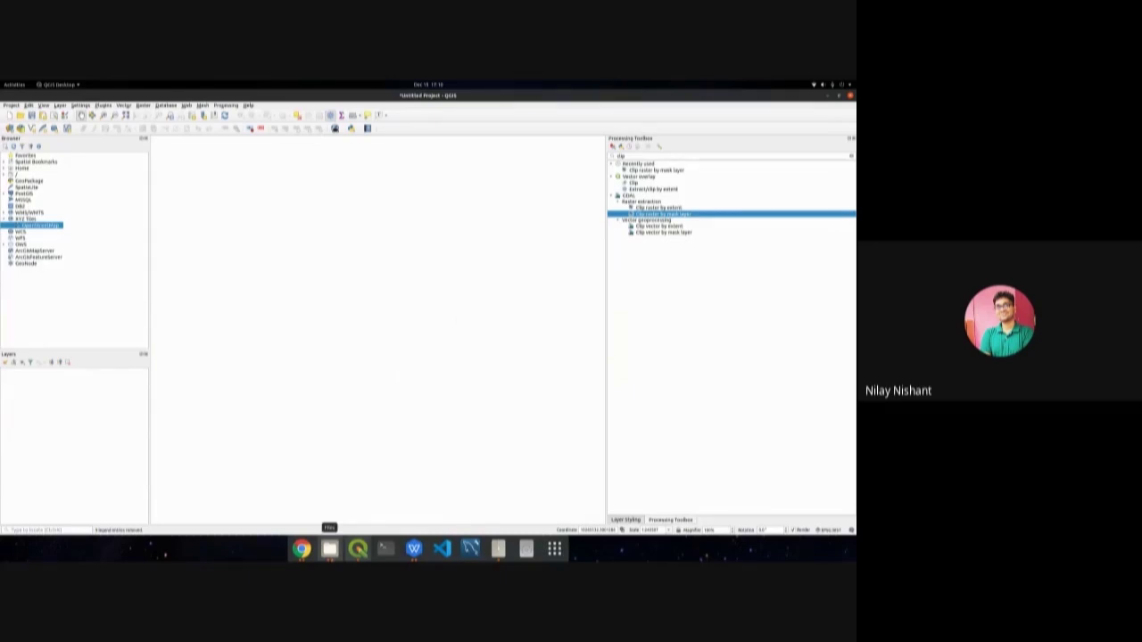
# Switch to the file manager and open the Data folder inside Desktop/Mapathon/Exercise.
pyautogui.click(329, 548)
pyautogui.click(540, 96)
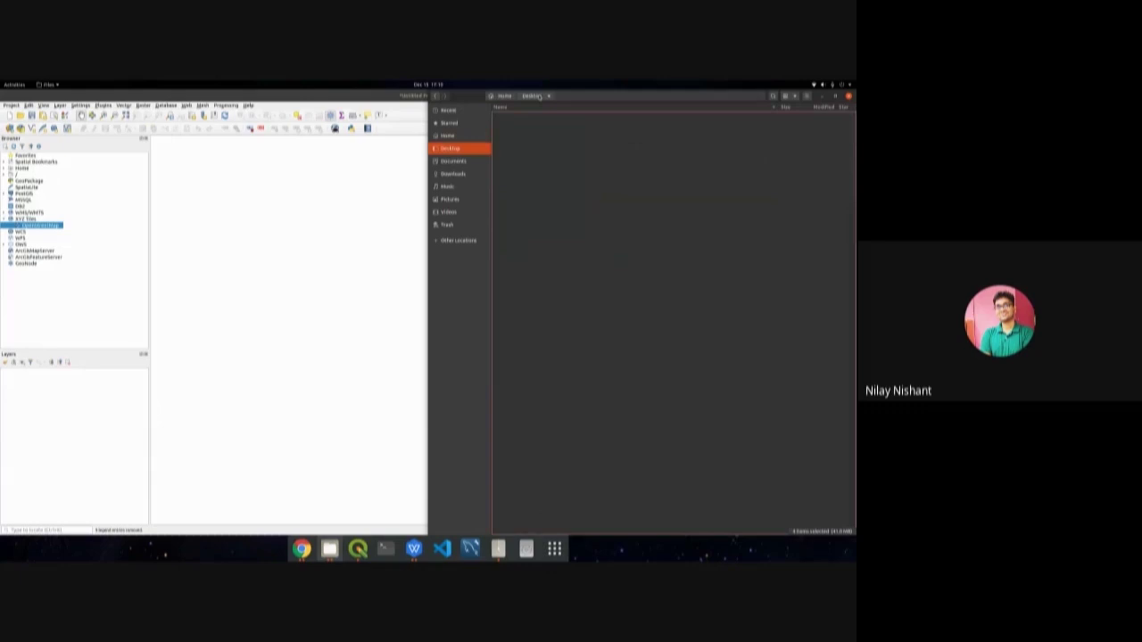
pyautogui.doubleClick(523, 182)
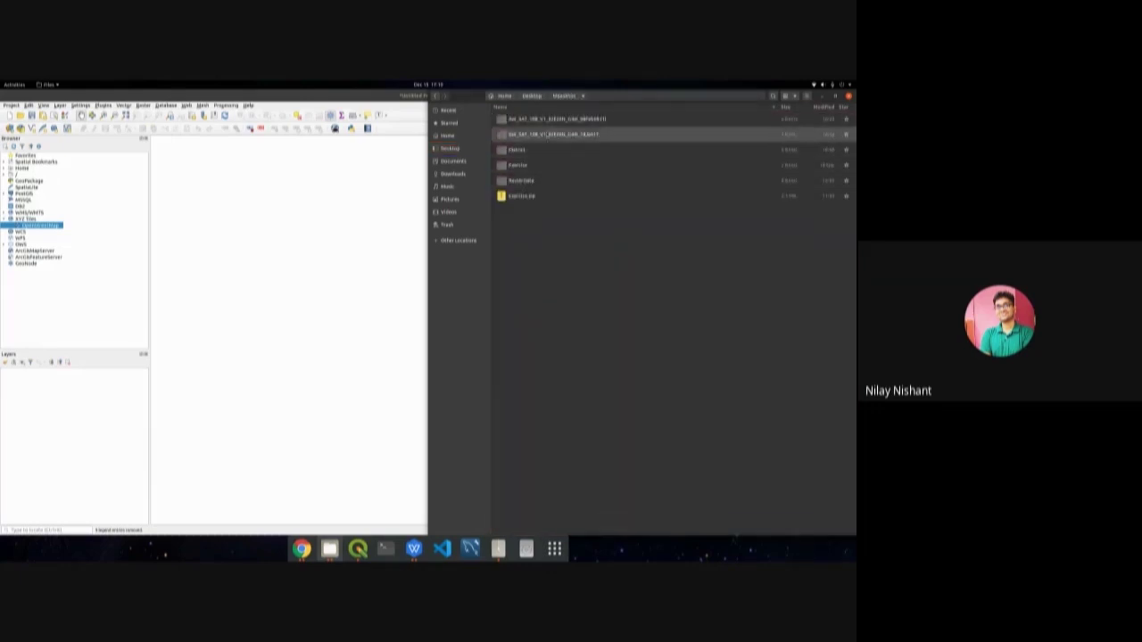
pyautogui.doubleClick(538, 172)
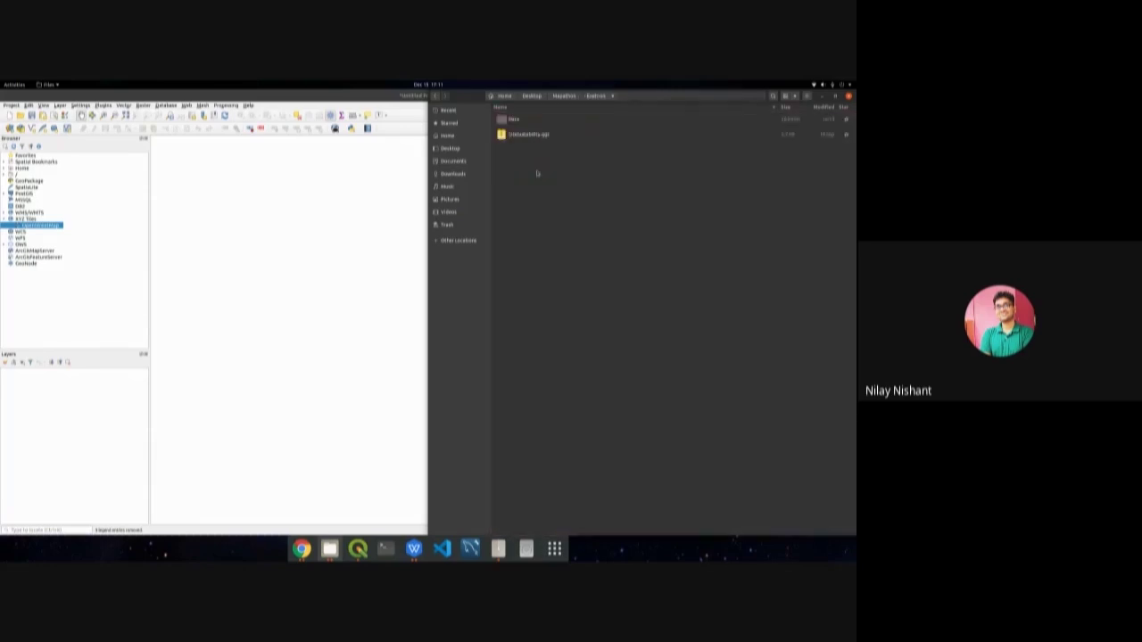
pyautogui.doubleClick(528, 120)
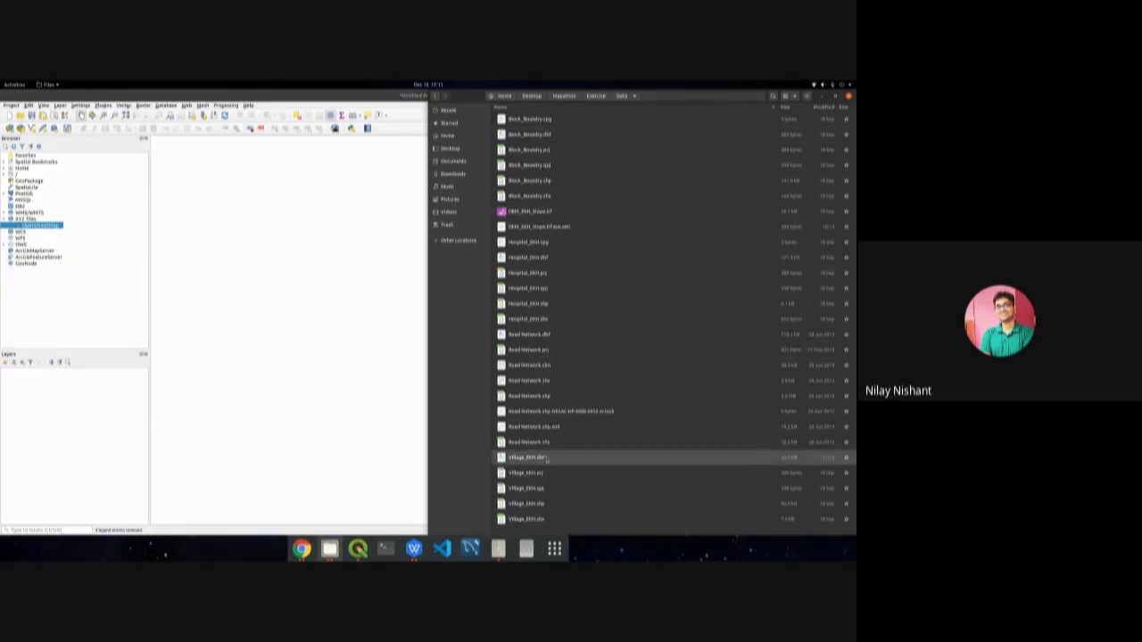
# Add Block_Boundry.shp, Village_EKH.shp and Hospital_EKH.shp to the QGIS project, and clear the processing algorithm search.
pyautogui.moveTo(535, 180); pyautogui.dragTo(304, 350)
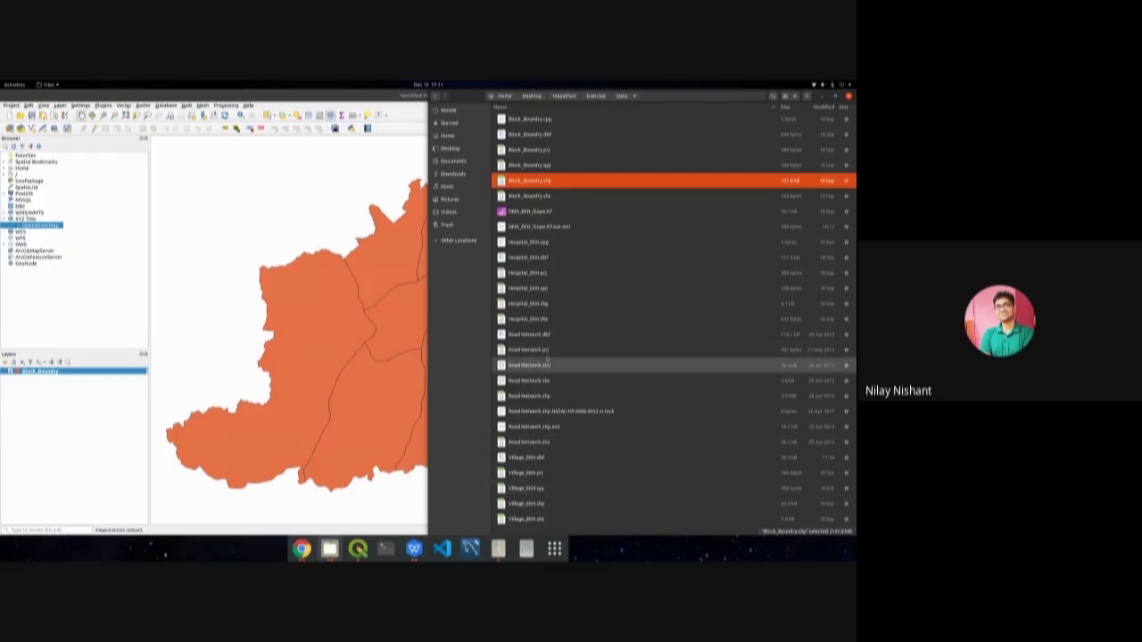
pyautogui.moveTo(536, 505); pyautogui.dragTo(352, 415)
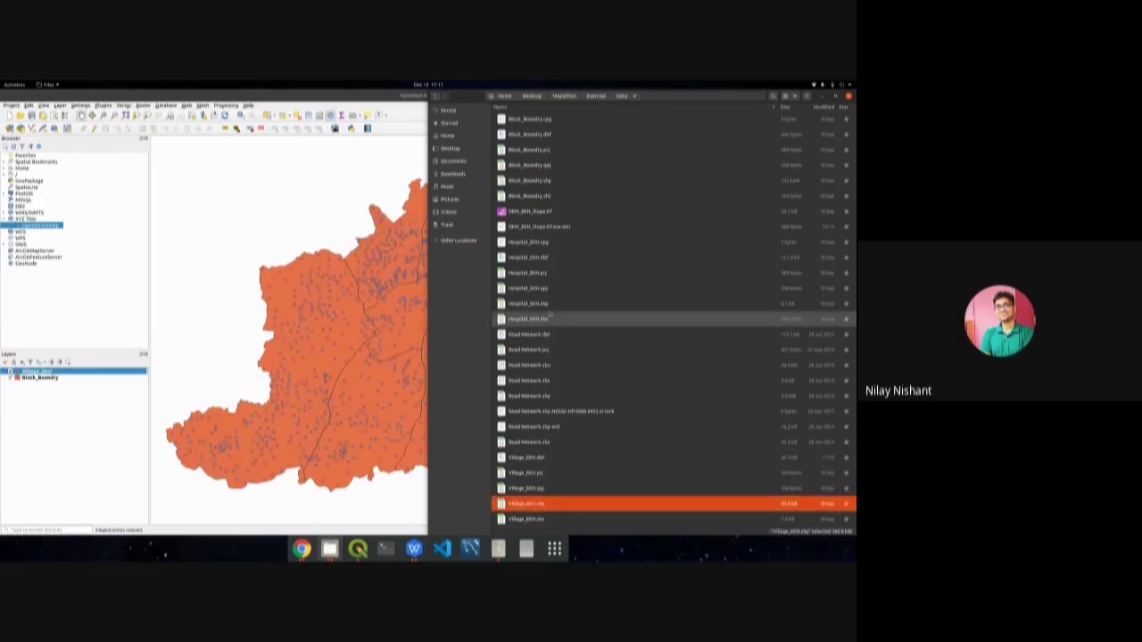
pyautogui.moveTo(543, 306); pyautogui.dragTo(346, 341)
pyautogui.click(308, 337)
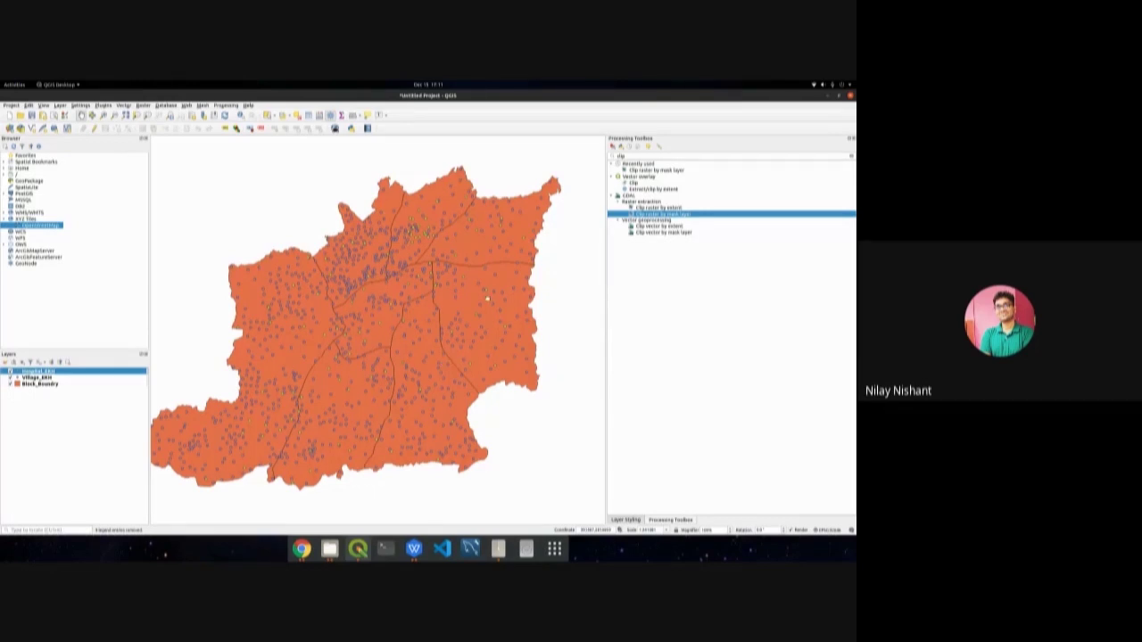
pyautogui.doubleClick(626, 156)
pyautogui.press('BackSpace')
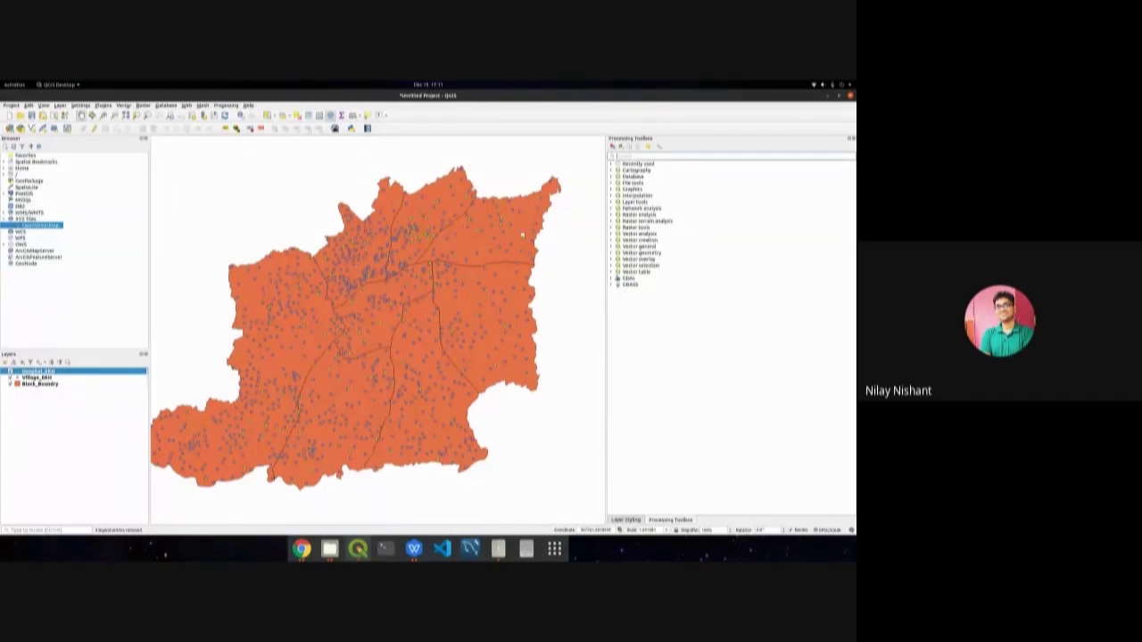
# Examine the attribute table of the Block_Boundry layer with its DISTRICT and BLOCKNAME columns widened, and close it.
pyautogui.click(54, 384)
pyautogui.rightClick(52, 384)
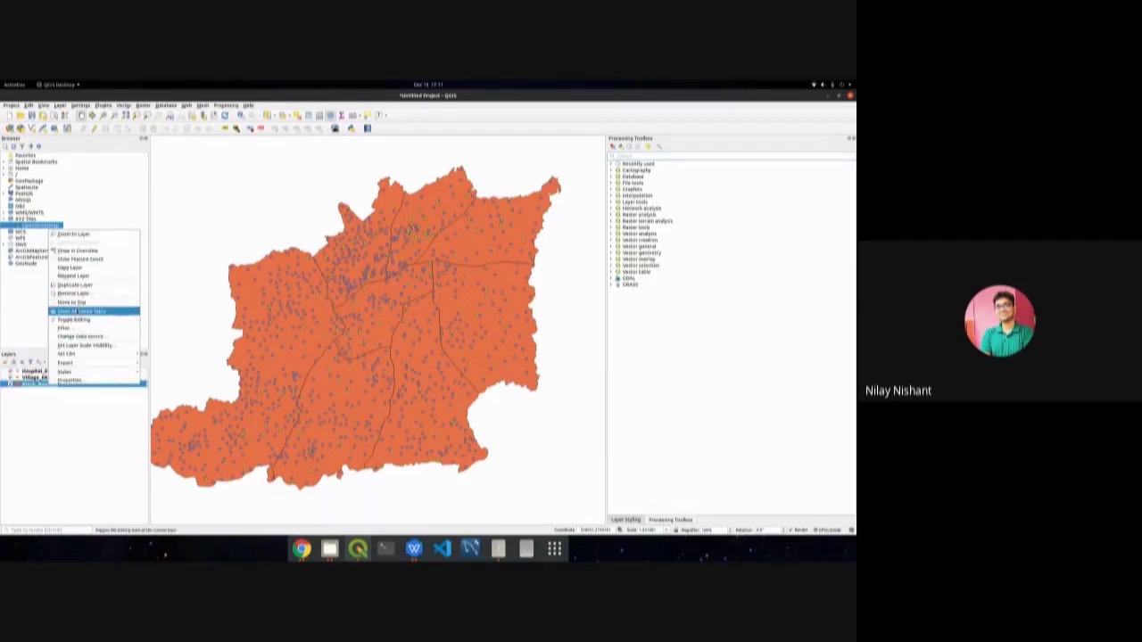
pyautogui.click(82, 310)
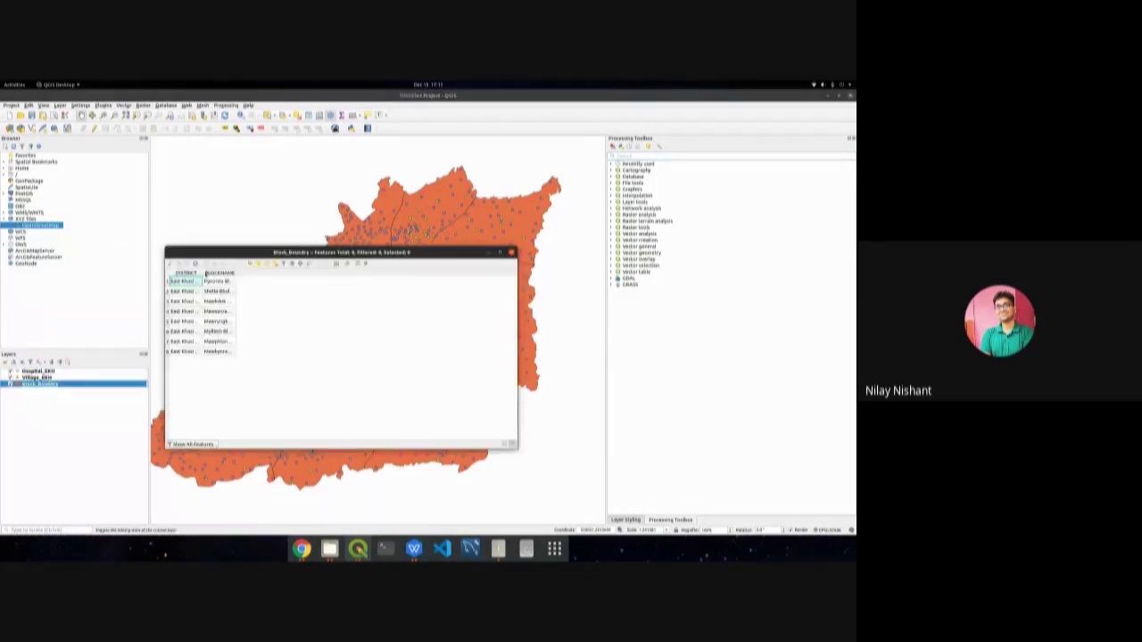
pyautogui.moveTo(203, 270); pyautogui.dragTo(264, 272)
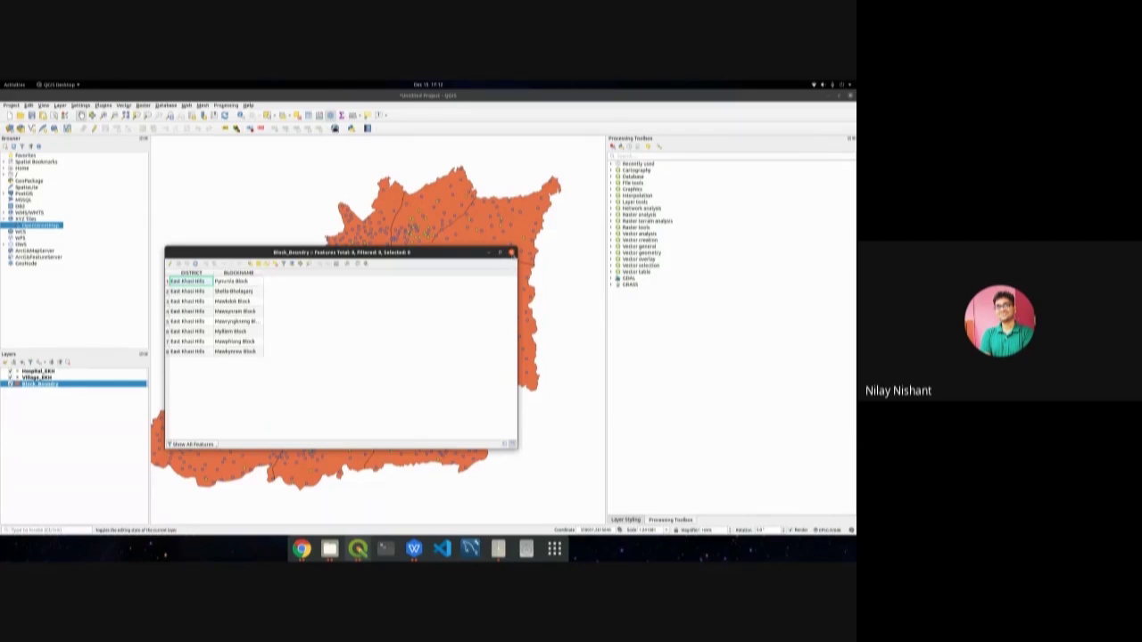
pyautogui.click(511, 253)
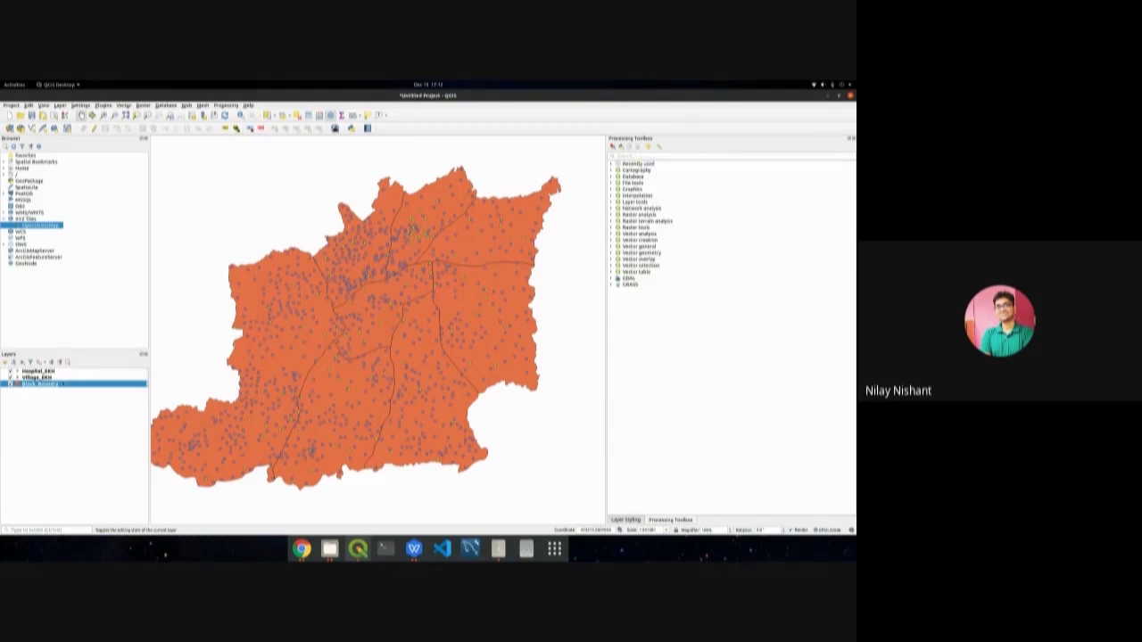
# Examine the attribute table of the Village_EKH layer for its population field, and close it.
pyautogui.rightClick(52, 378)
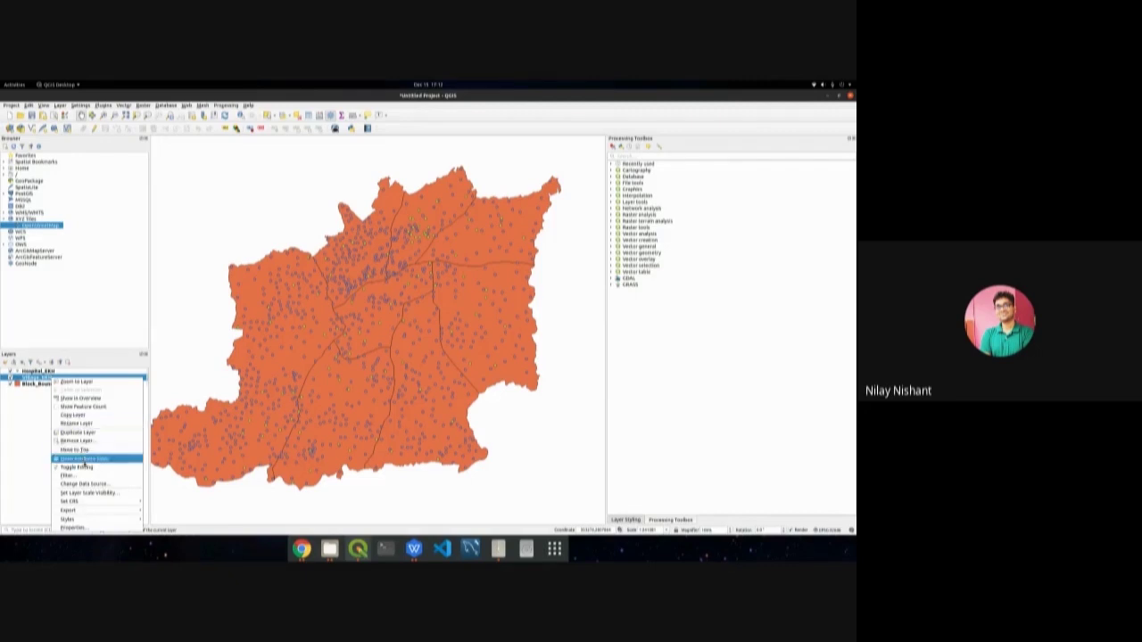
pyautogui.click(85, 458)
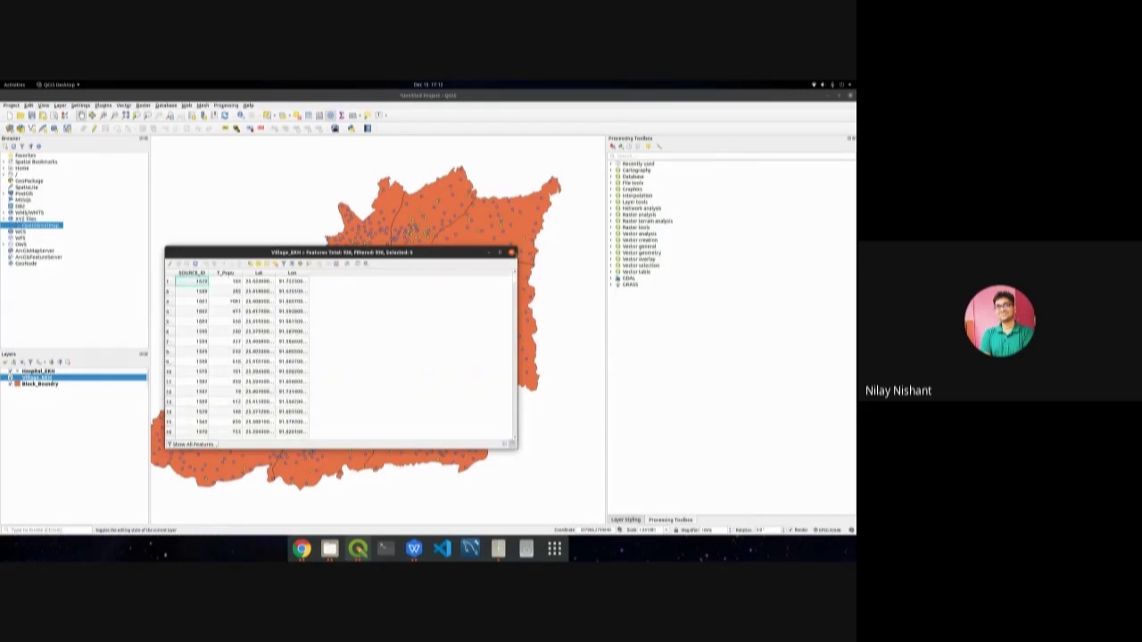
pyautogui.click(510, 254)
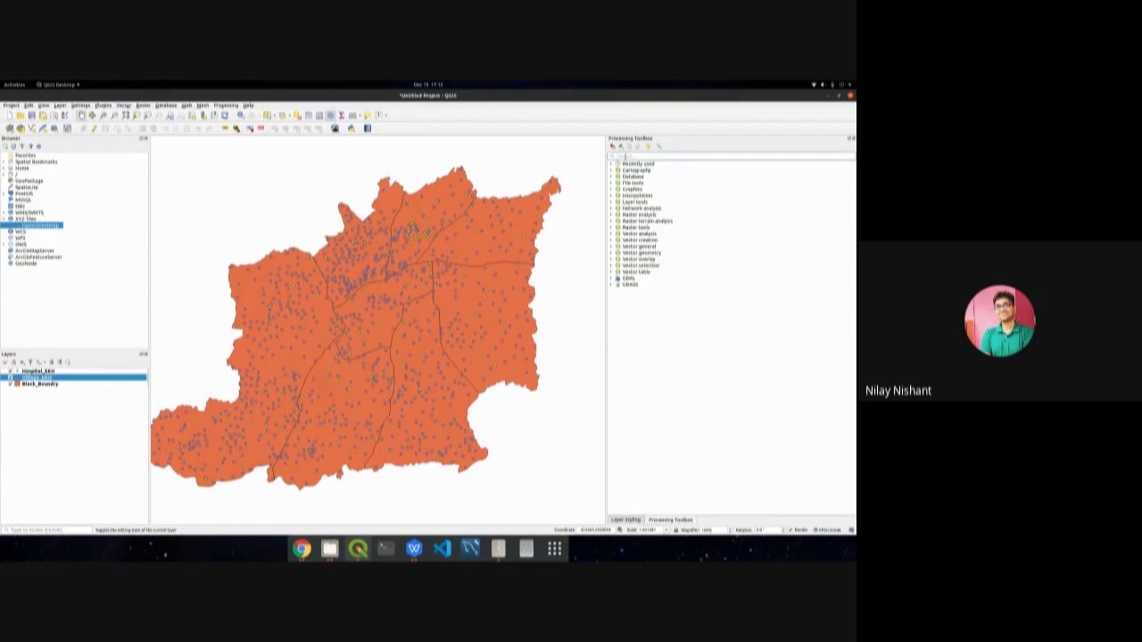
# Find the Join attributes by location (summary) algorithm and set Block_Boundry as input layer, with Village_EKH as join layer.
pyautogui.write('h')
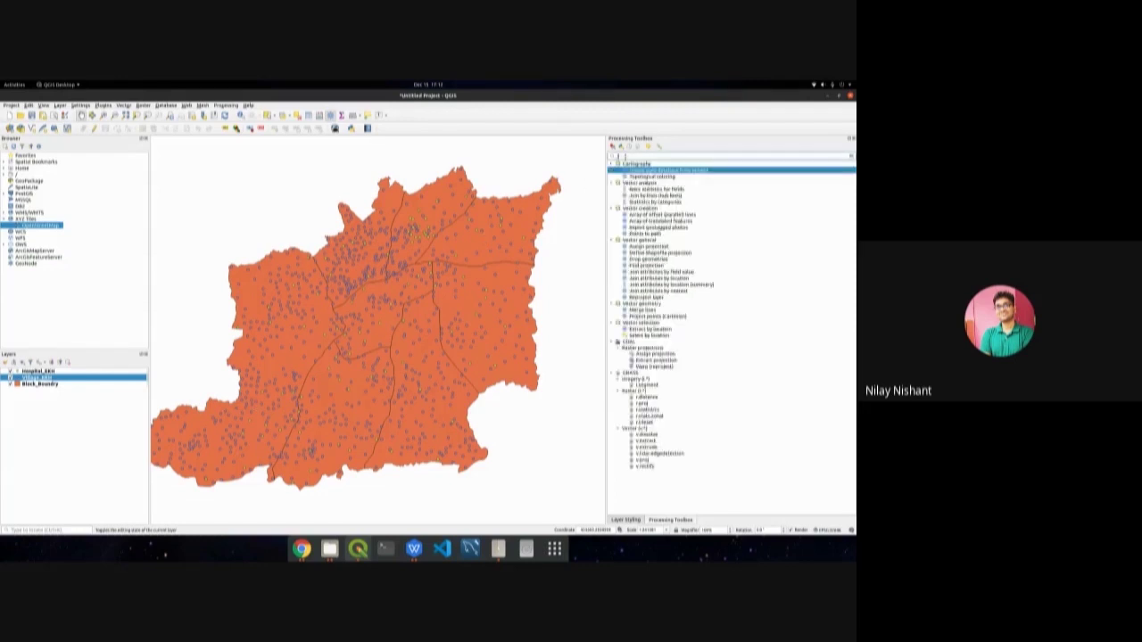
pyautogui.write('oin')
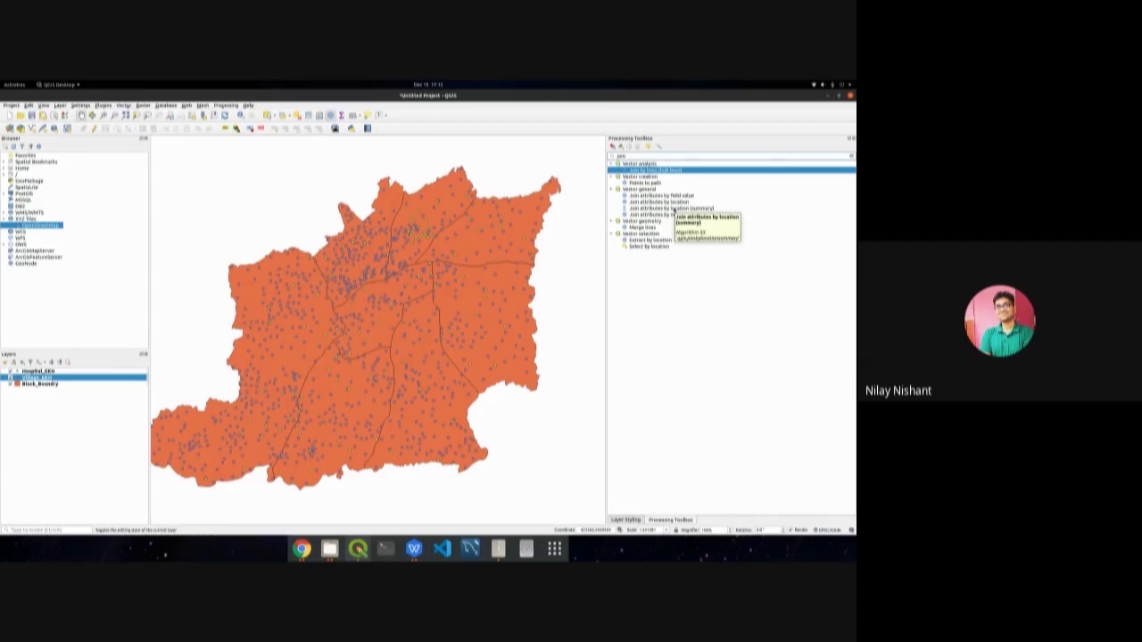
pyautogui.doubleClick(674, 209)
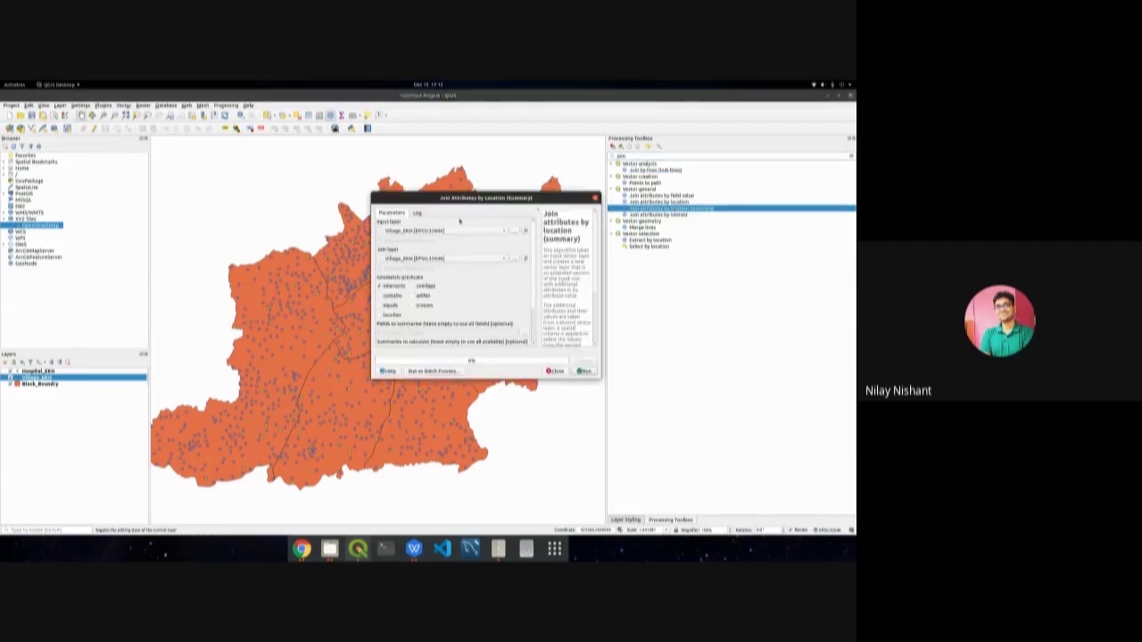
pyautogui.click(441, 230)
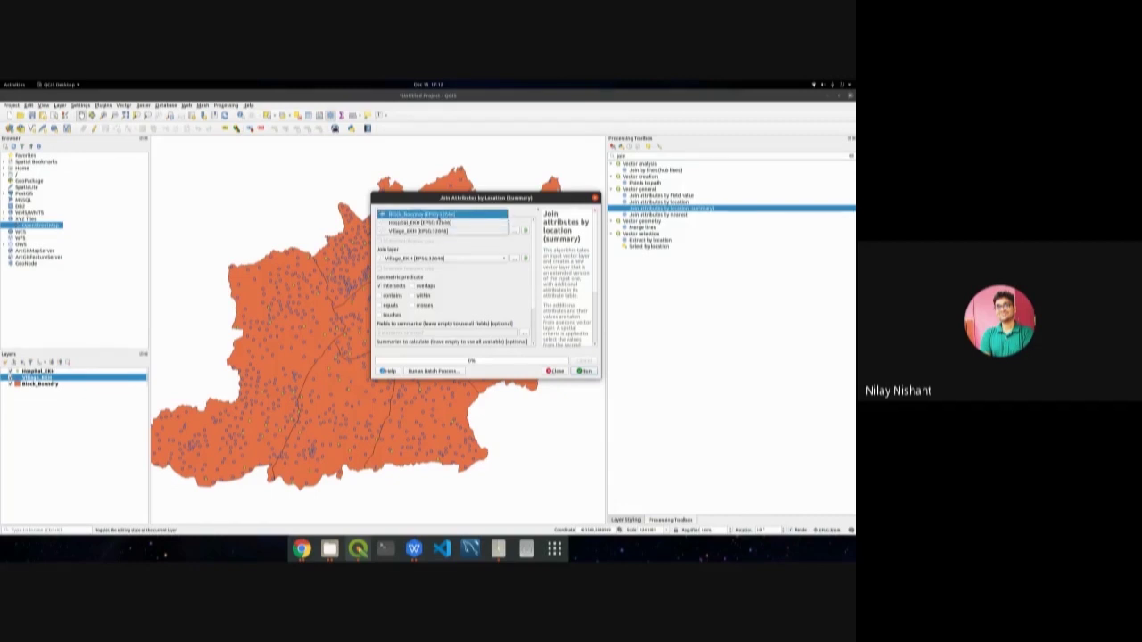
pyautogui.click(437, 215)
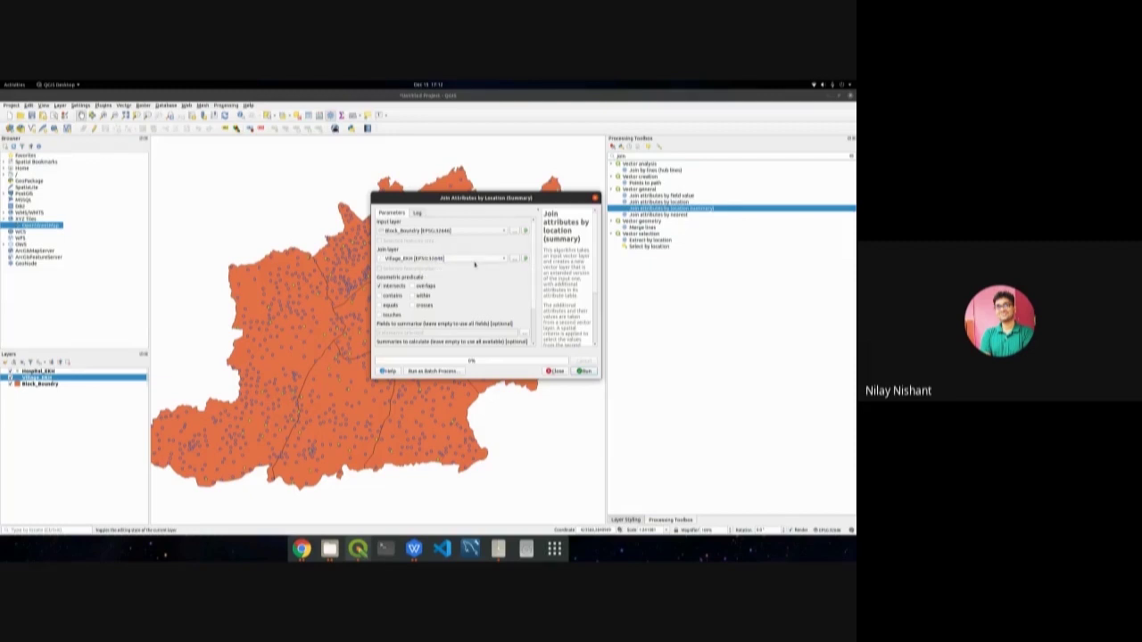
# Choose T_Popu as the field to summarise and sum as the summary to calculate.
pyautogui.scroll(-2, 534, 282)
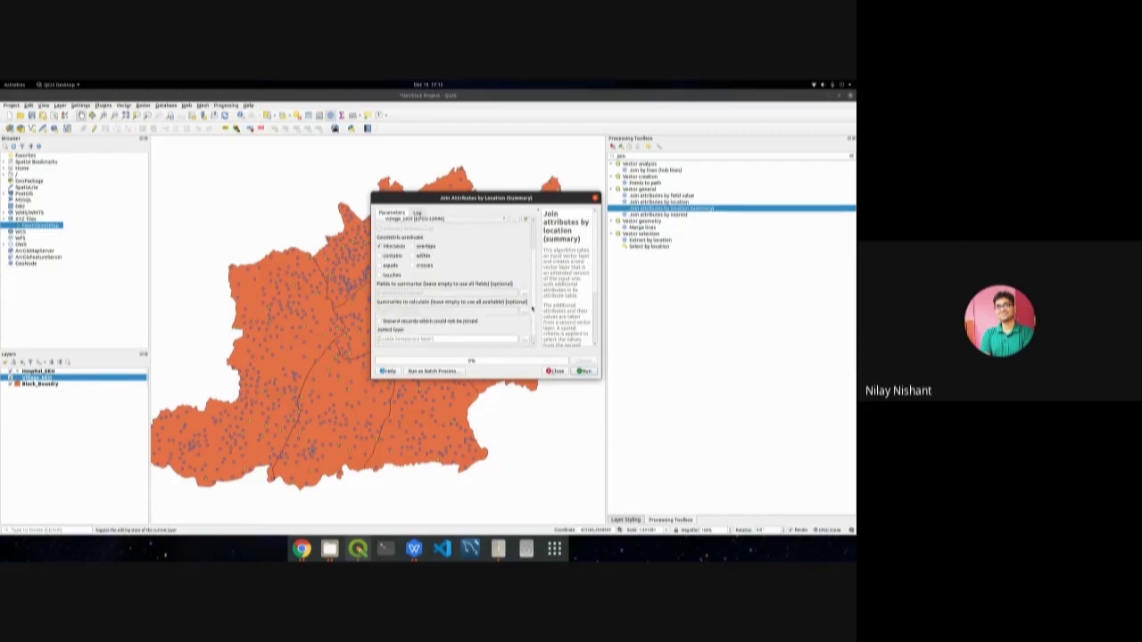
pyautogui.click(528, 293)
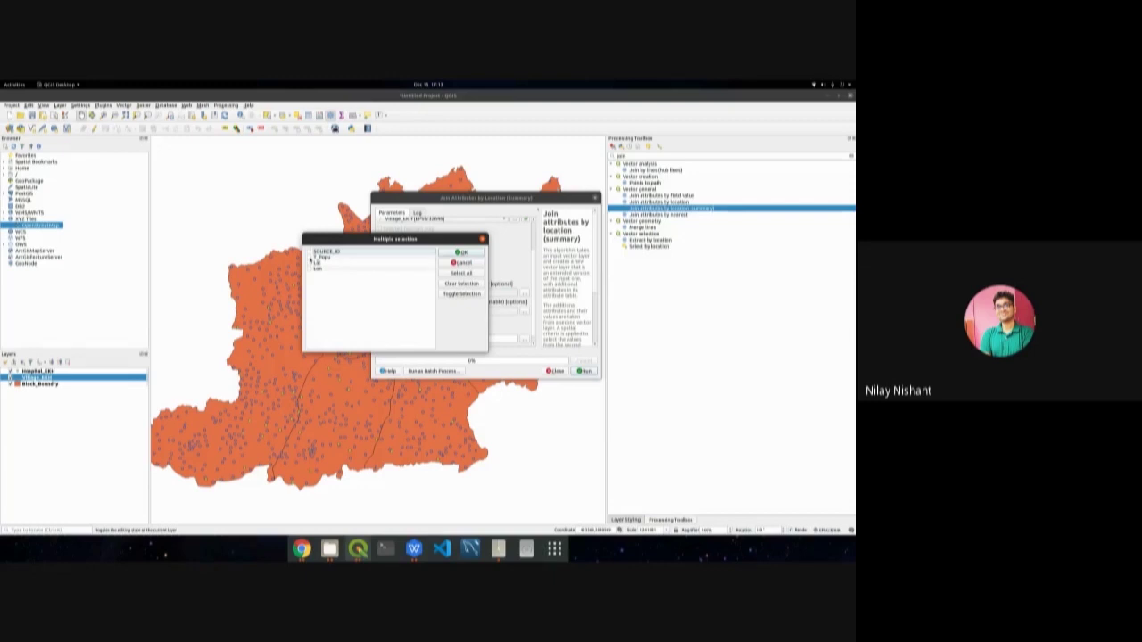
pyautogui.click(460, 252)
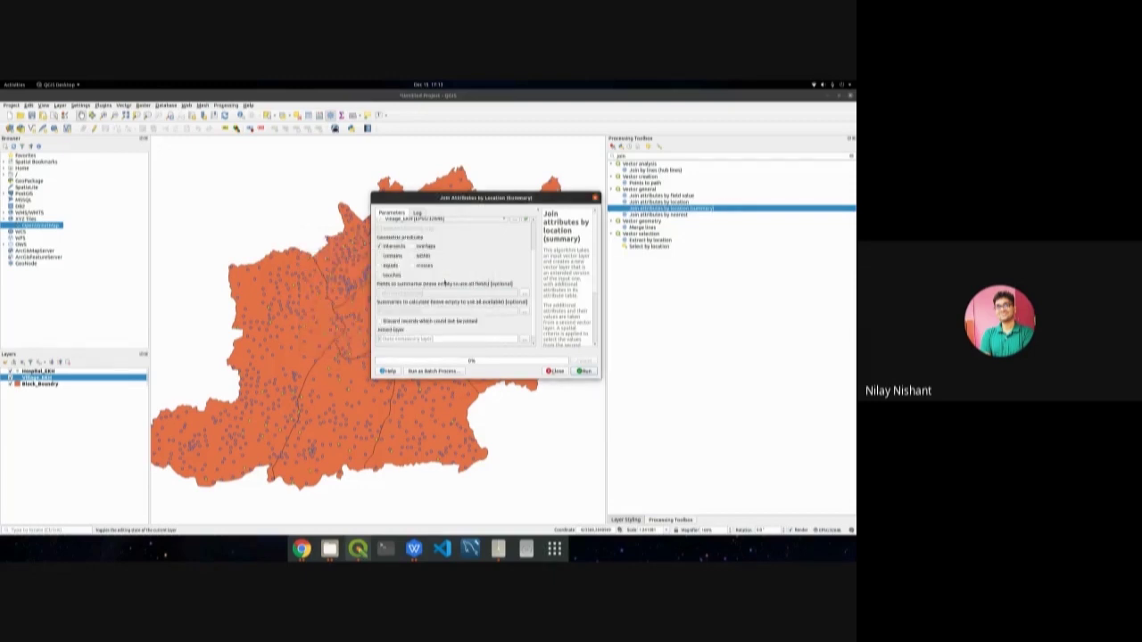
pyautogui.click(525, 313)
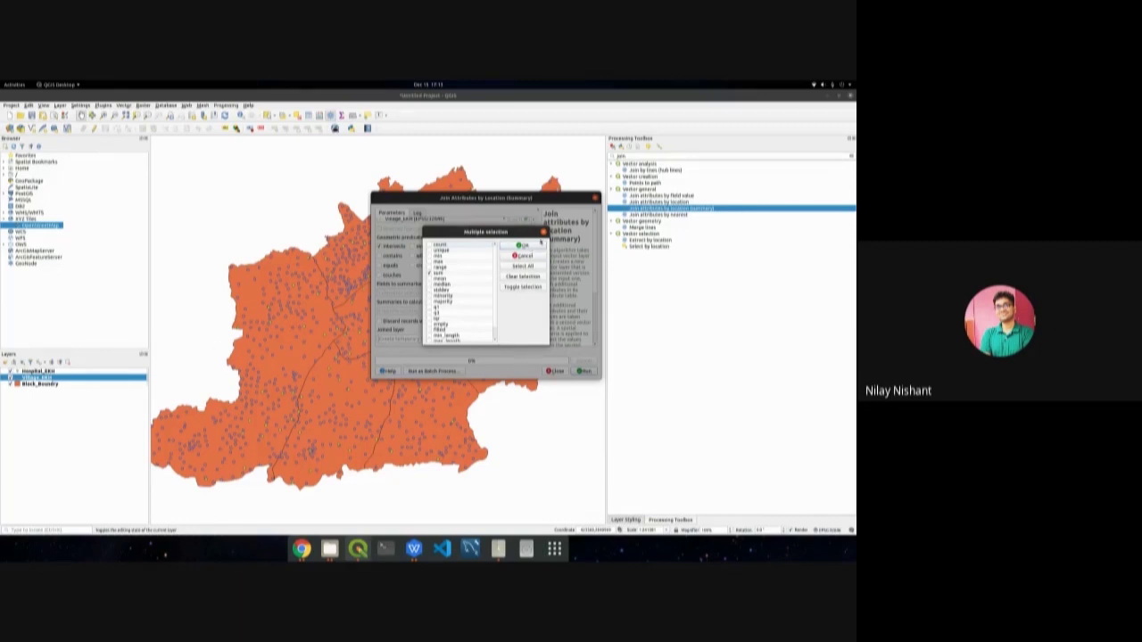
pyautogui.click(523, 246)
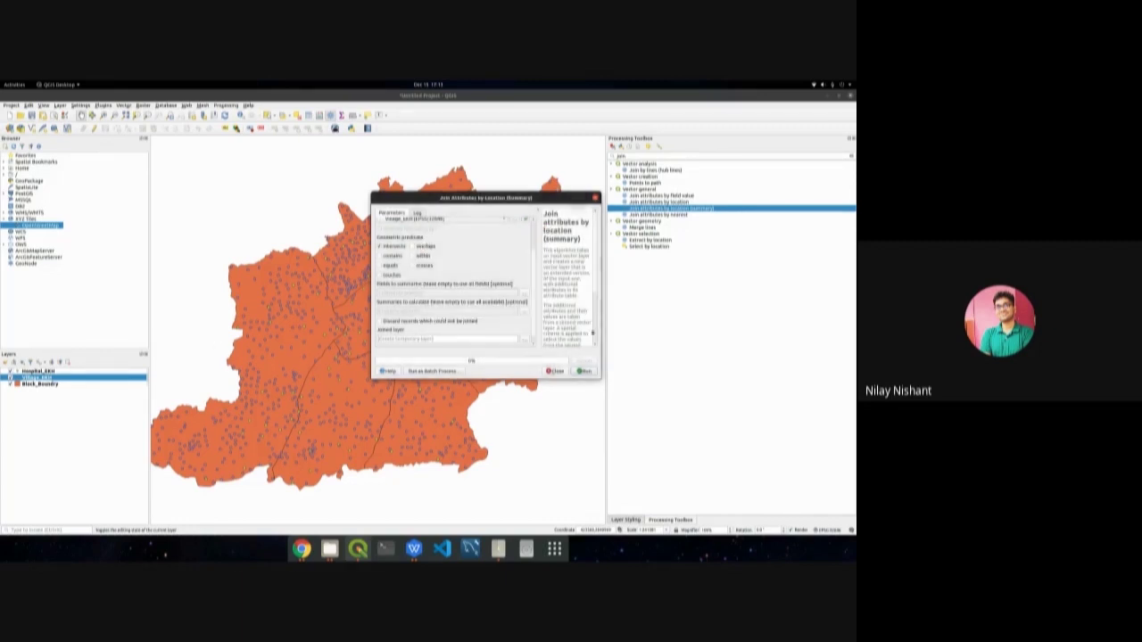
# Run the location join of village population to a temporary layer and close the dialog.
pyautogui.scroll(-3, 595, 283)
pyautogui.click(584, 371)
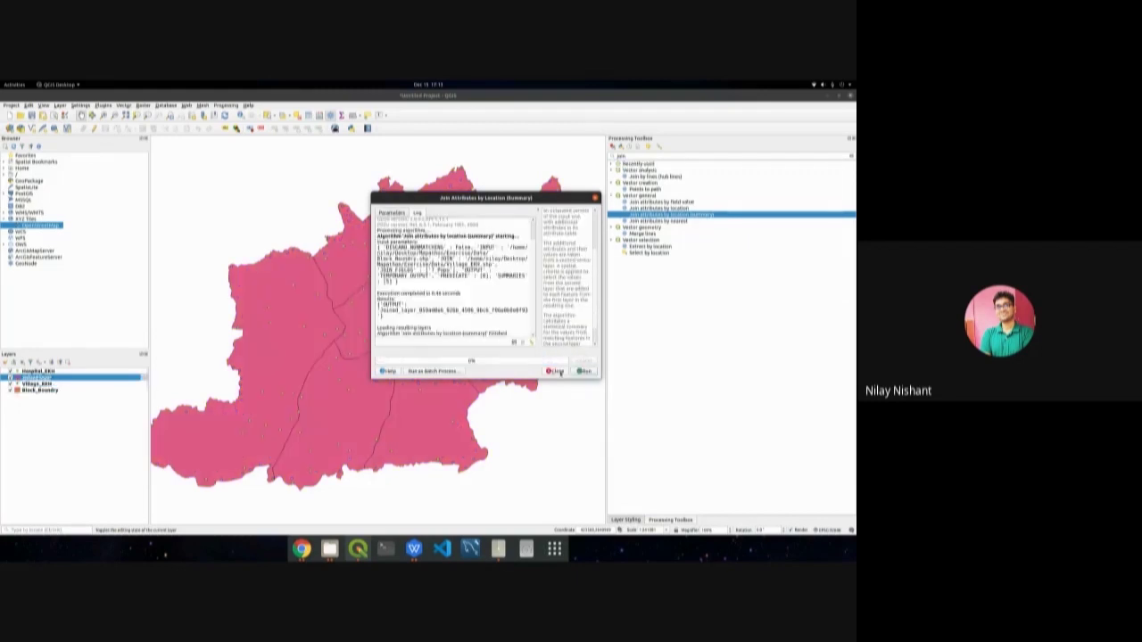
pyautogui.click(555, 371)
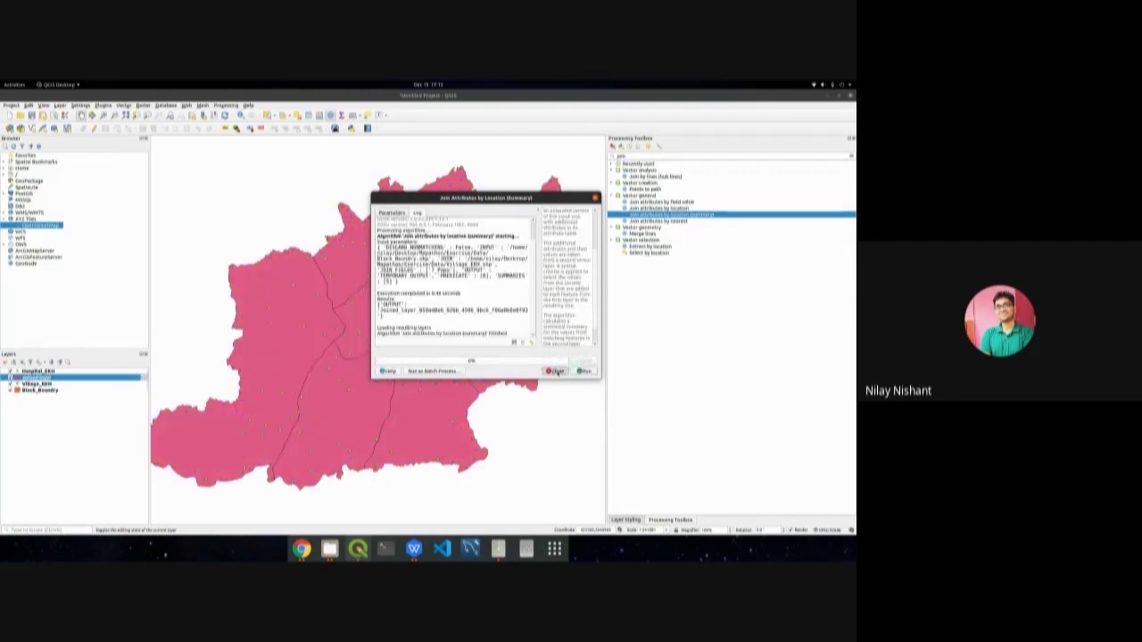
# Examine the joined layer's attribute table for the summed population of each block, and close it.
pyautogui.rightClick(77, 380)
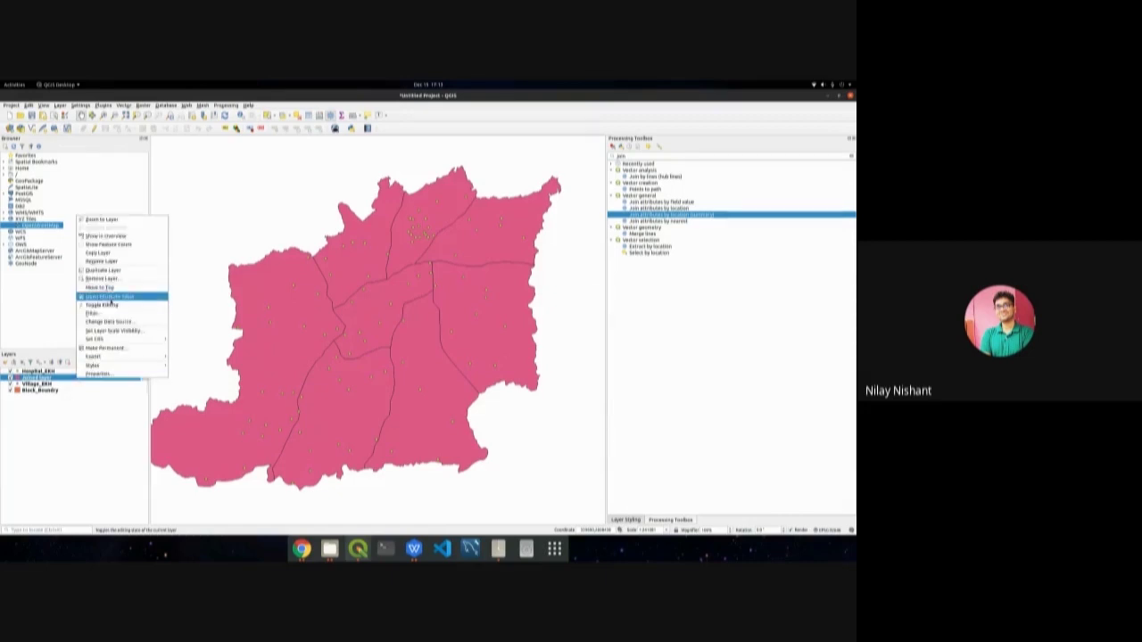
pyautogui.click(109, 303)
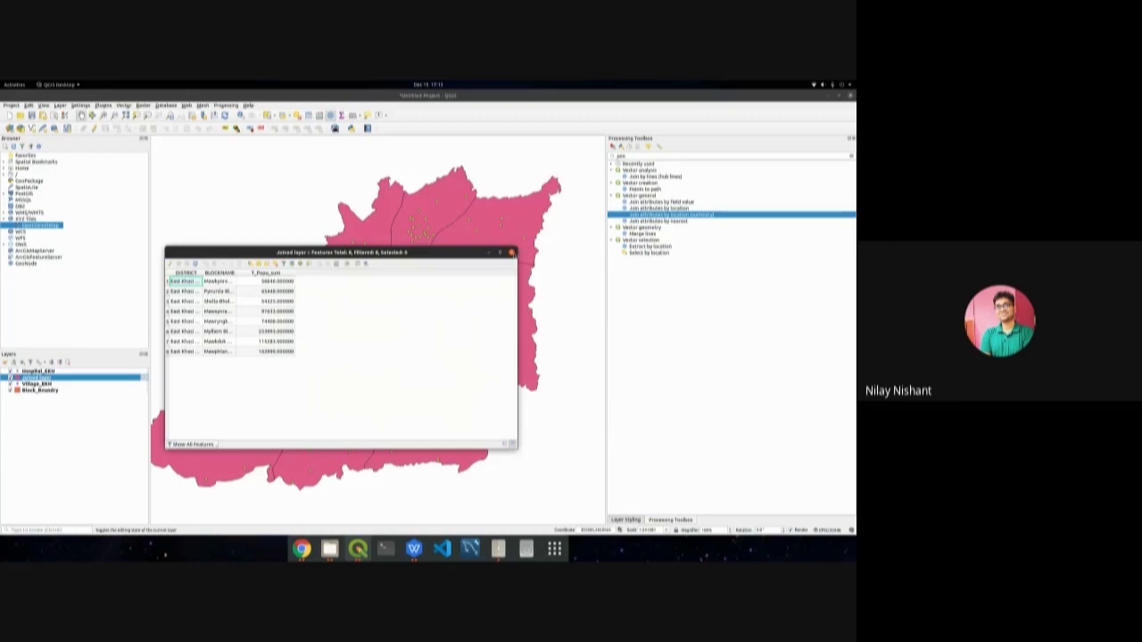
pyautogui.click(511, 252)
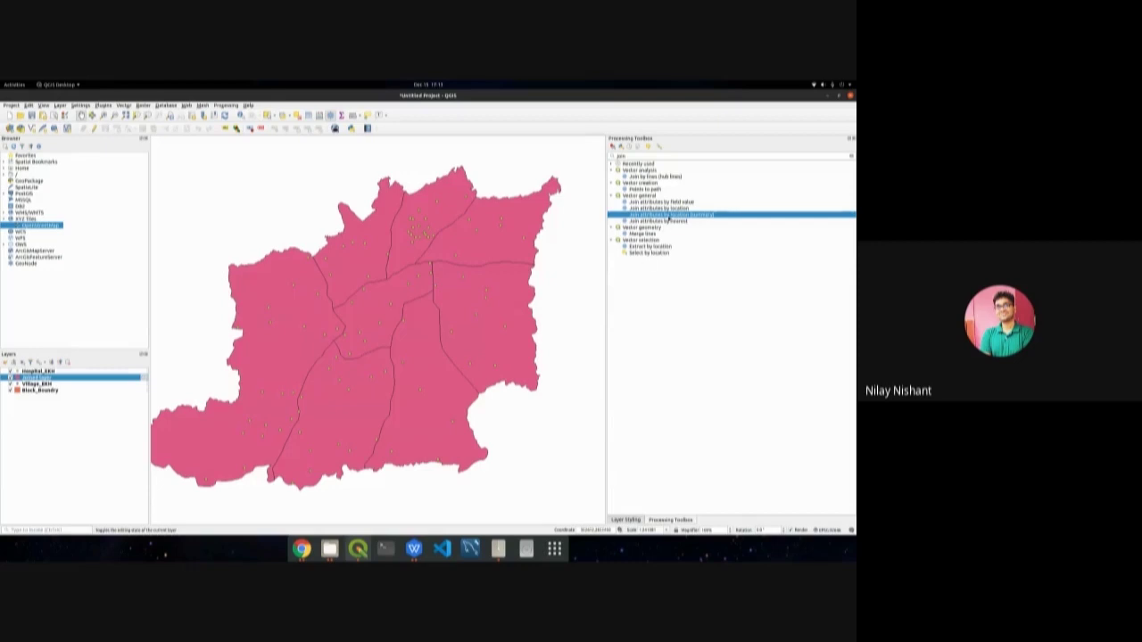
# Start another Join attributes by location (summary) with the population Joined layer as input and Hospital_EKH as join layer.
pyautogui.doubleClick(670, 216)
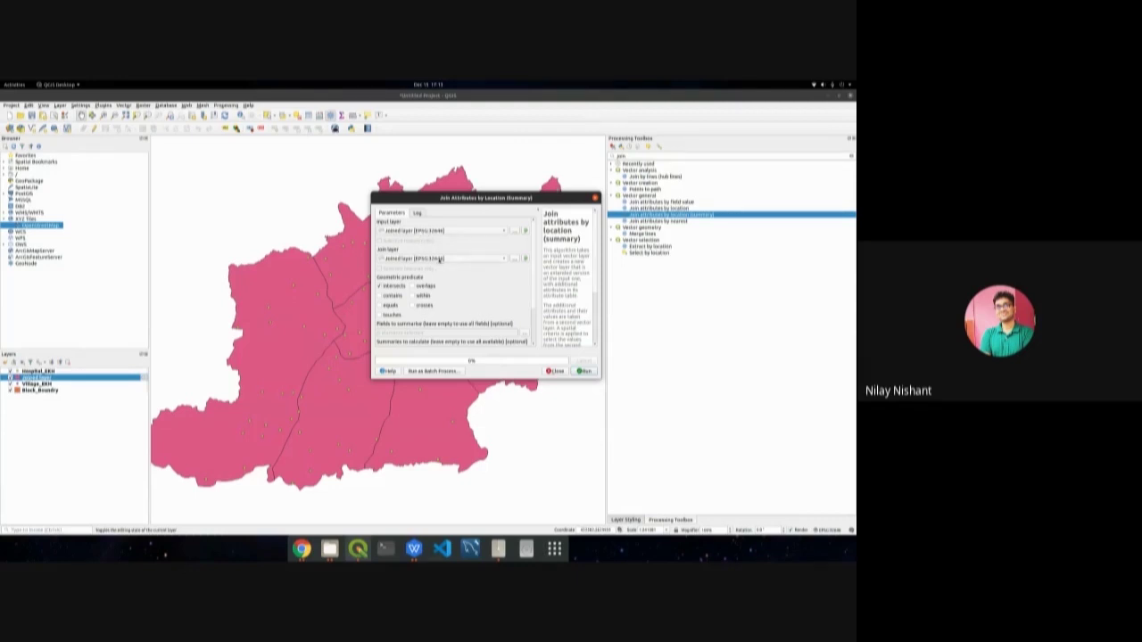
pyautogui.click(441, 258)
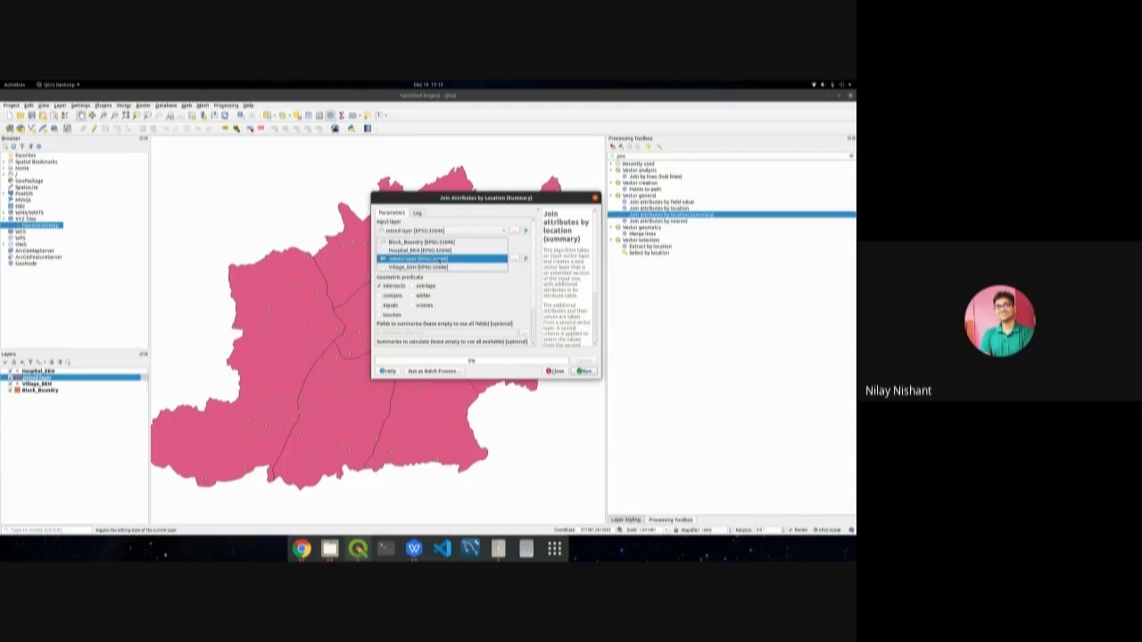
pyautogui.click(420, 251)
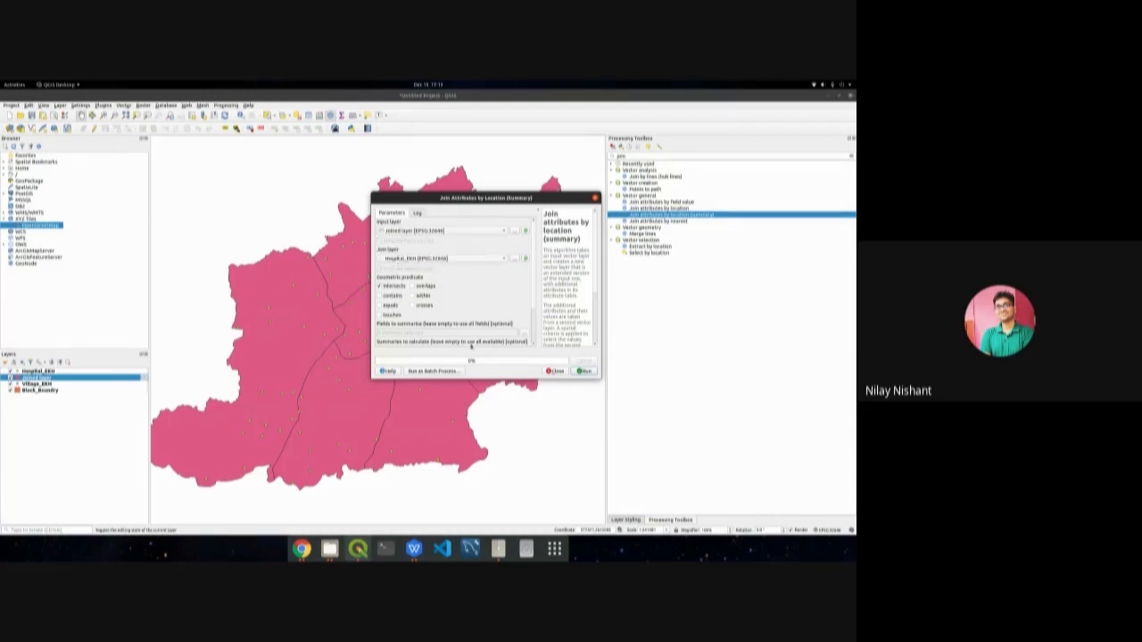
# Summarise the objectid_1 field by count, run the hospital join to a temporary layer and close the dialog.
pyautogui.scroll(-2, 534, 303)
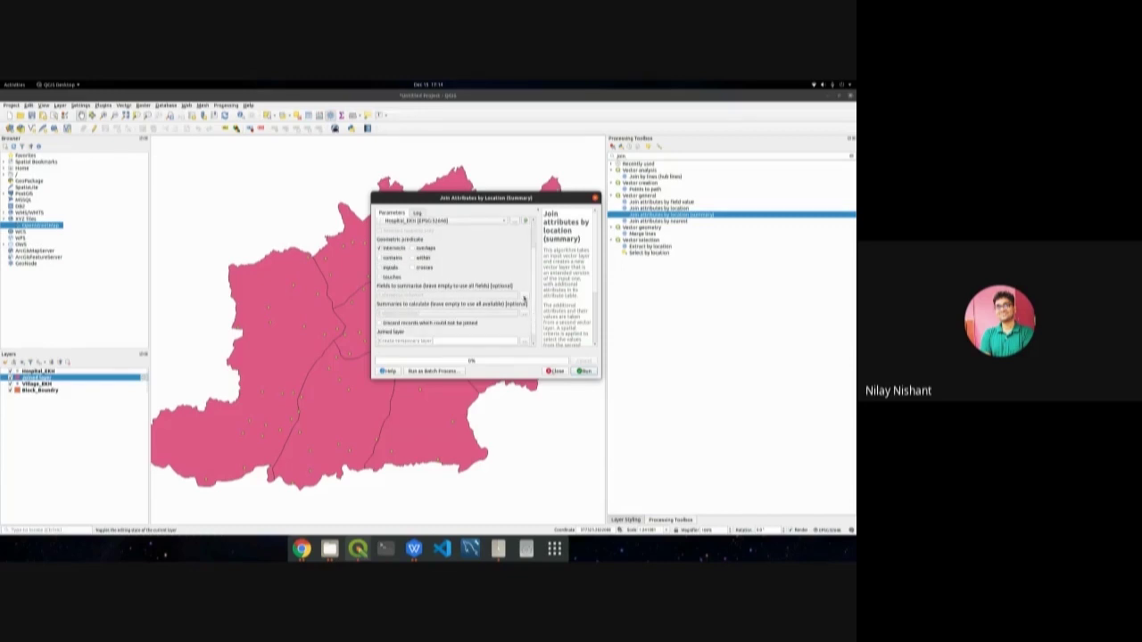
pyautogui.click(525, 296)
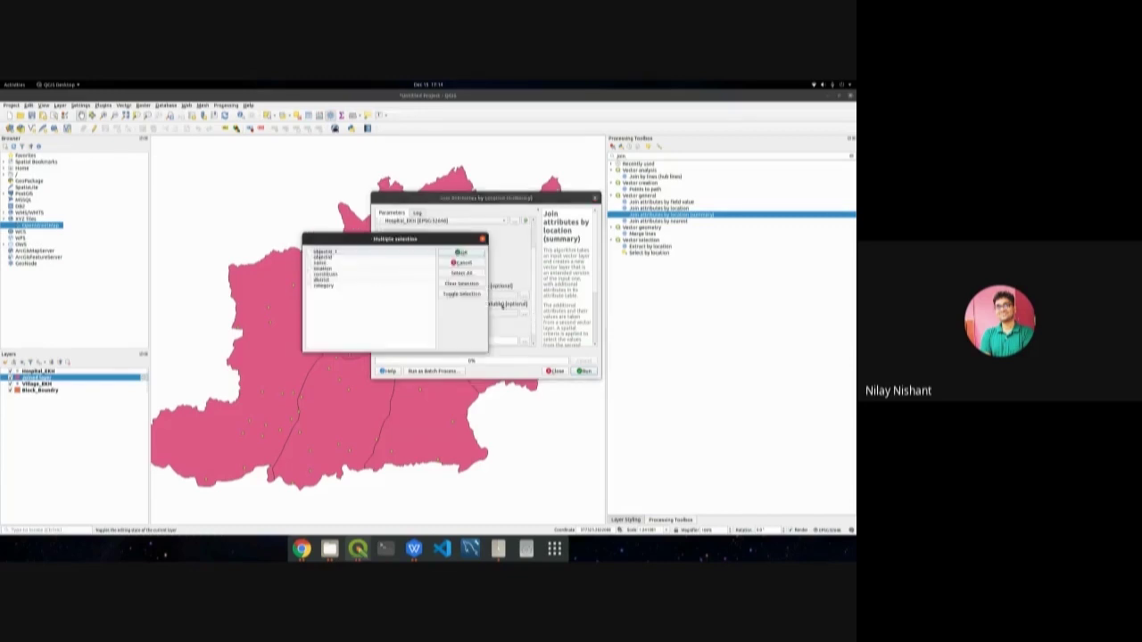
pyautogui.click(444, 262)
pyautogui.click(526, 314)
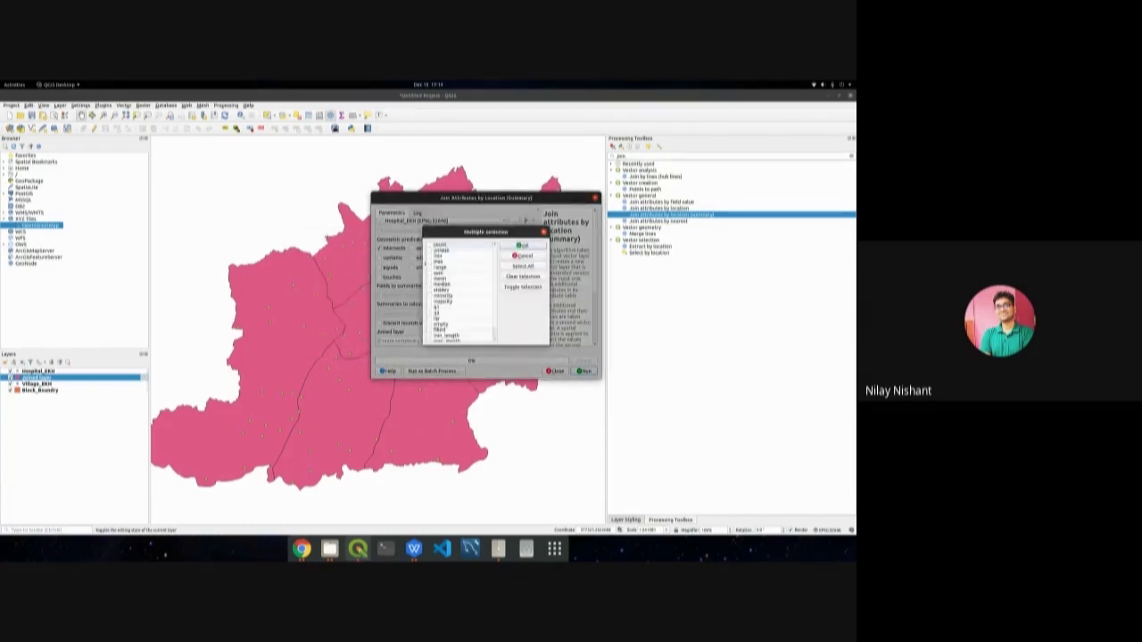
pyautogui.click(517, 256)
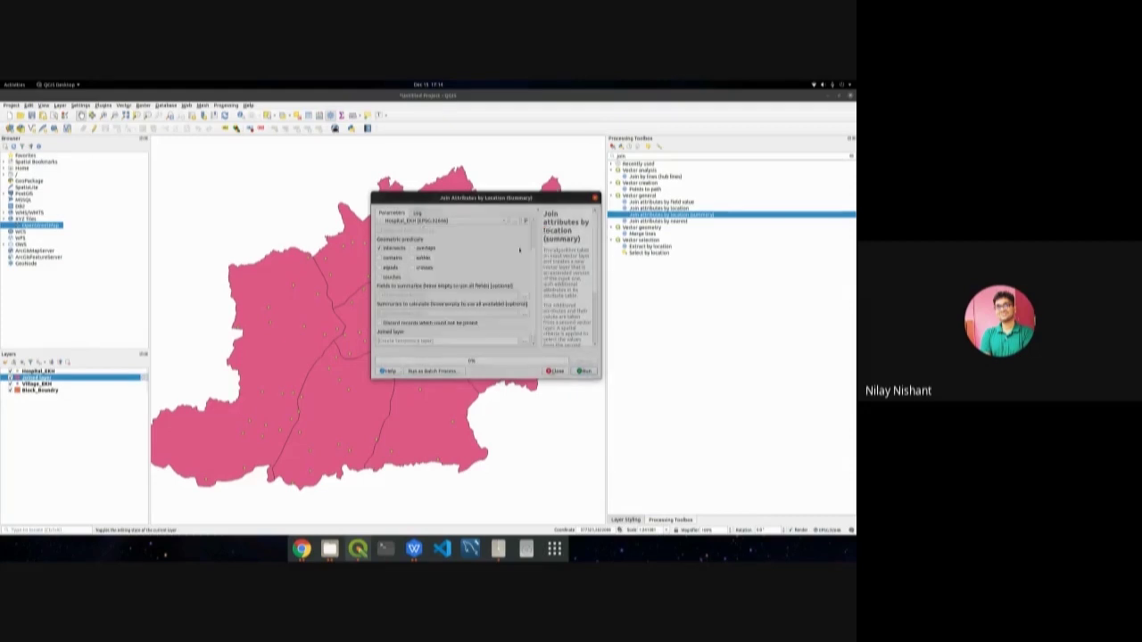
pyautogui.click(582, 371)
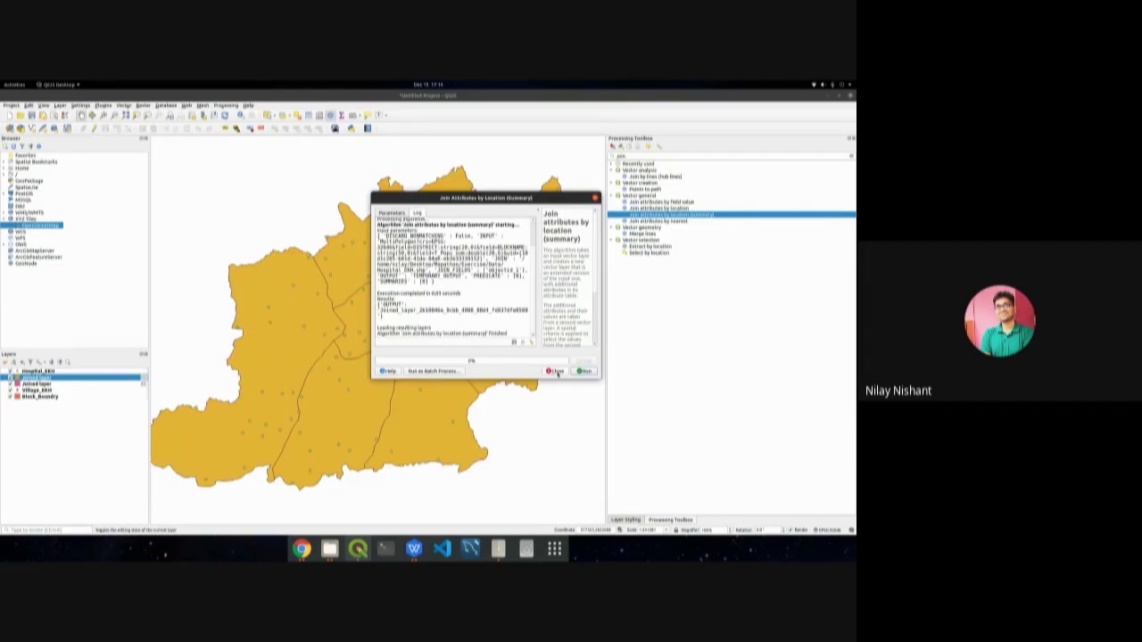
pyautogui.click(555, 371)
# View the new joined layer's attribute table and widen the objectid_1_count column to its full name.
pyautogui.rightClick(56, 380)
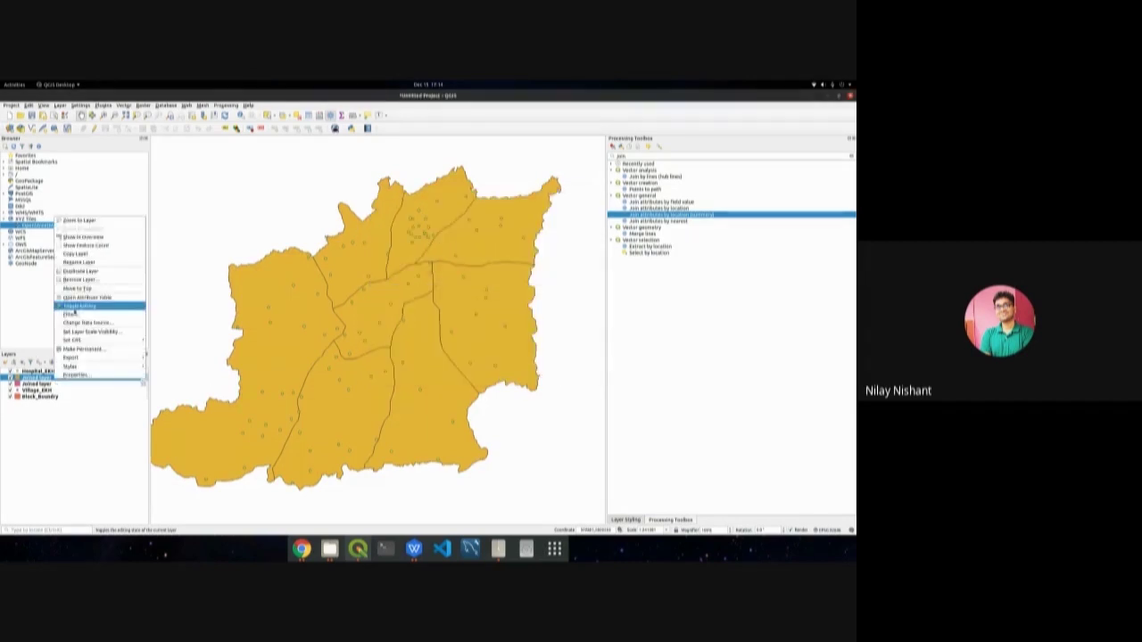
pyautogui.click(76, 298)
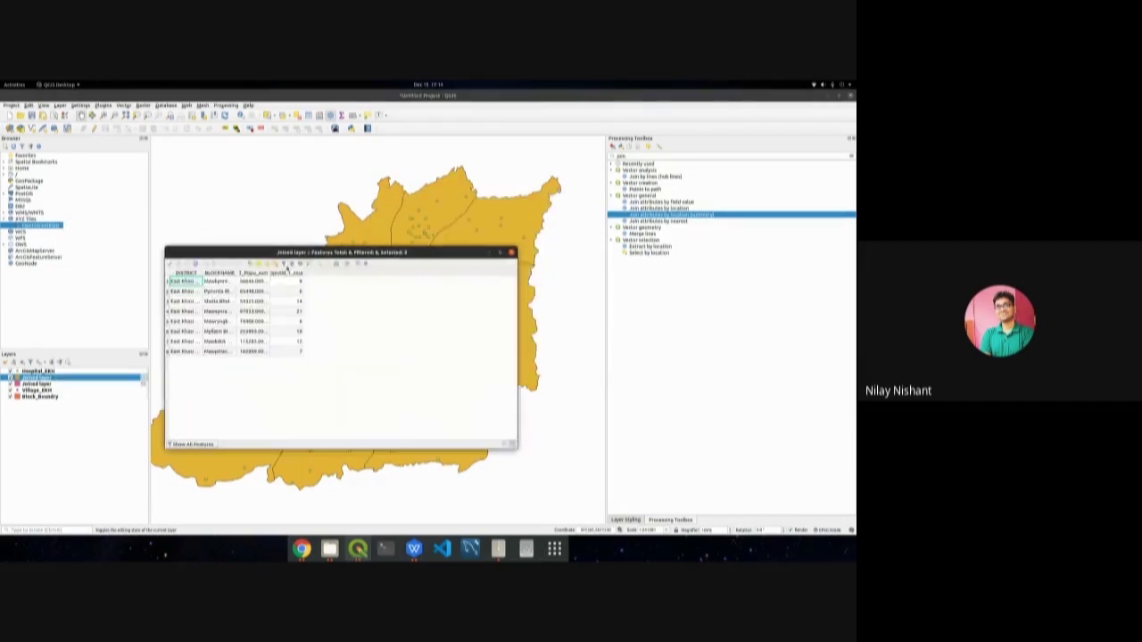
pyautogui.doubleClick(303, 272)
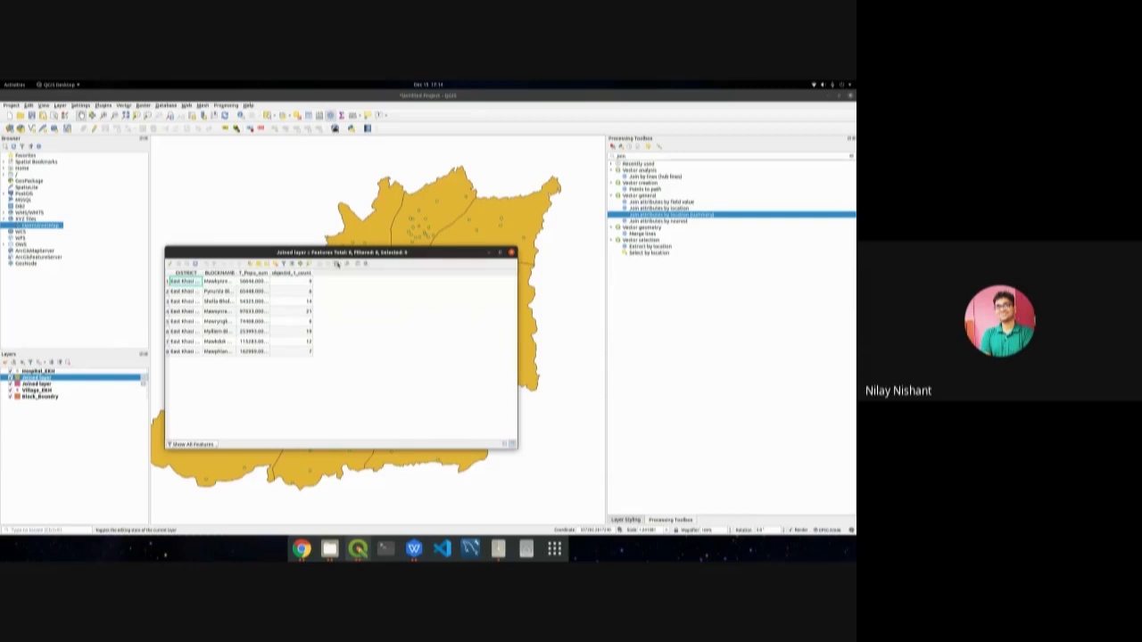
# Define a new field Hosp_Index in the field calculator with the expression "T_Popu_sum" / "objectid_1_count".
pyautogui.click(337, 264)
pyautogui.write('Hosp_Index')
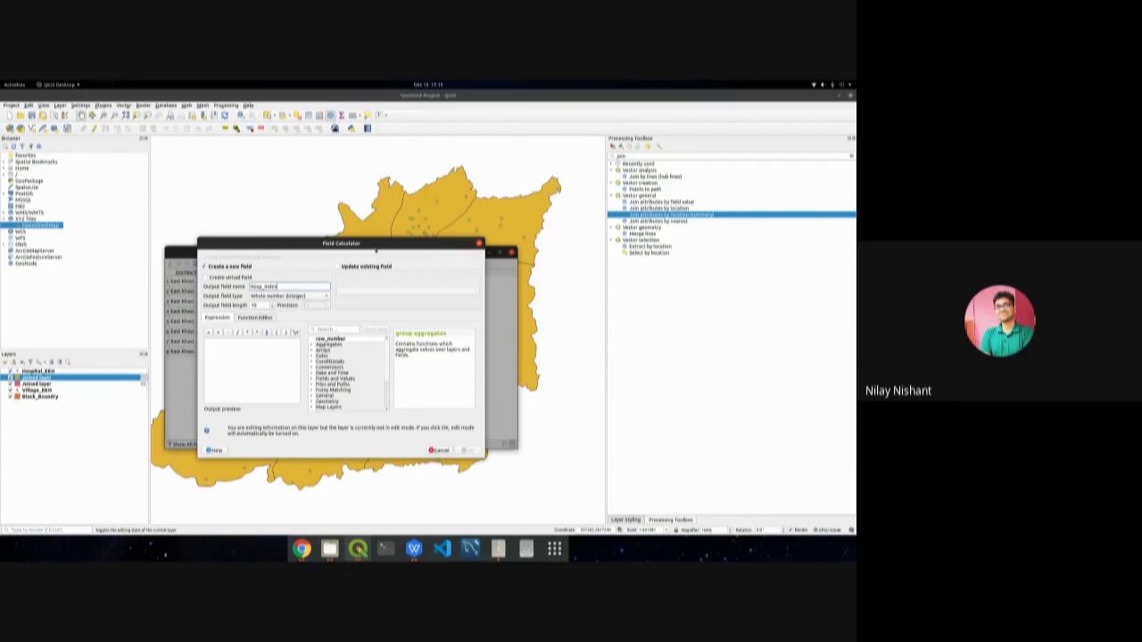
pyautogui.click(333, 329)
pyautogui.write('t')
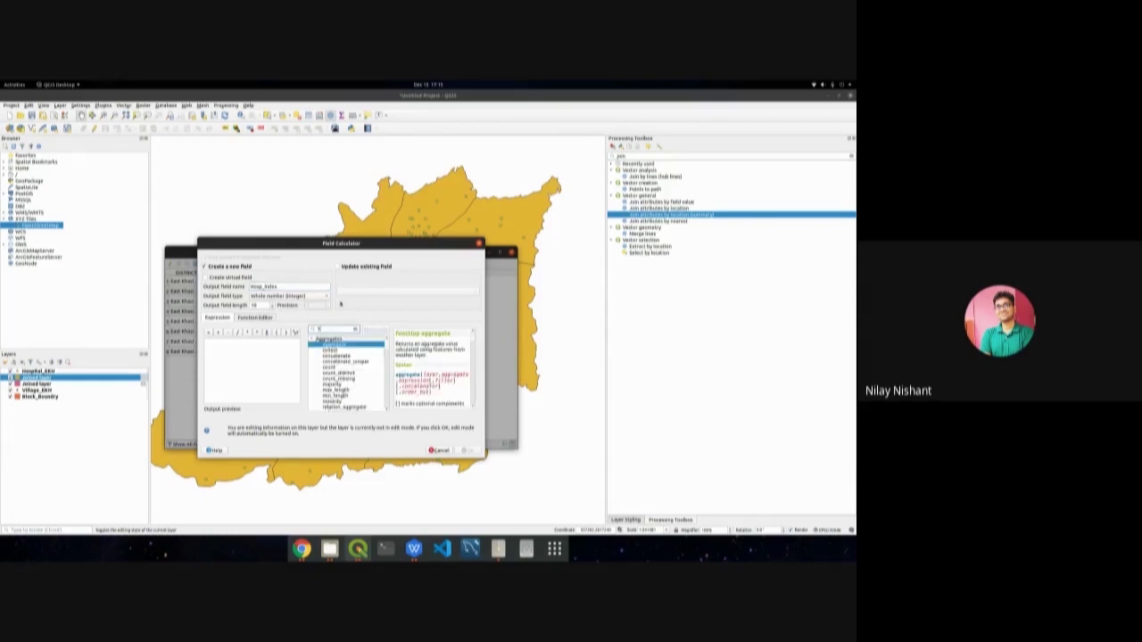
pyautogui.write('_')
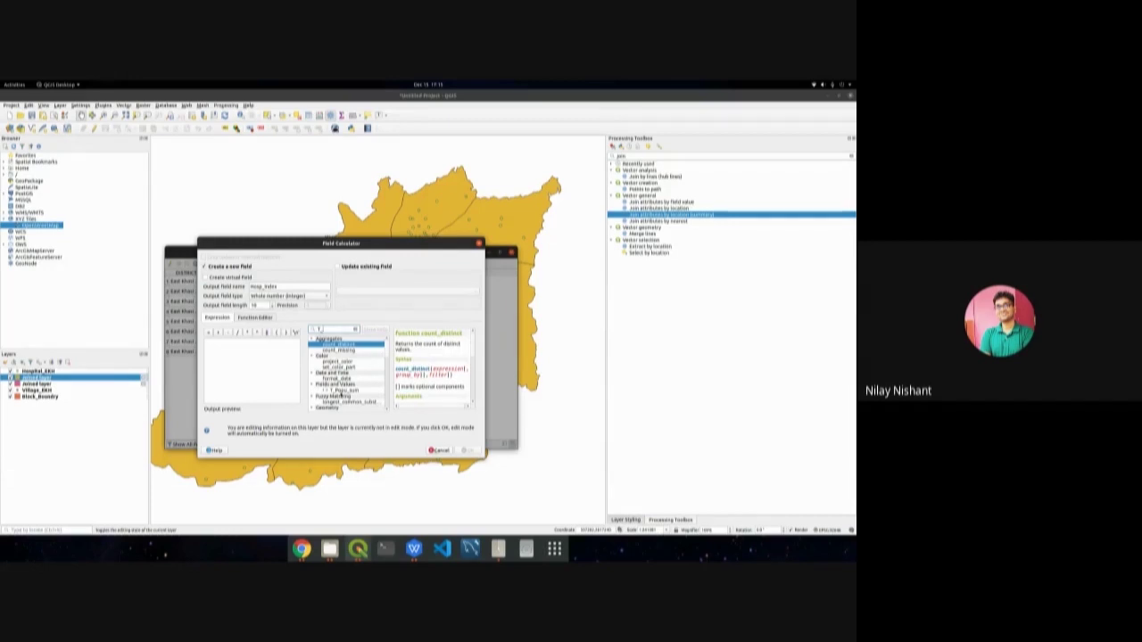
pyautogui.doubleClick(347, 389)
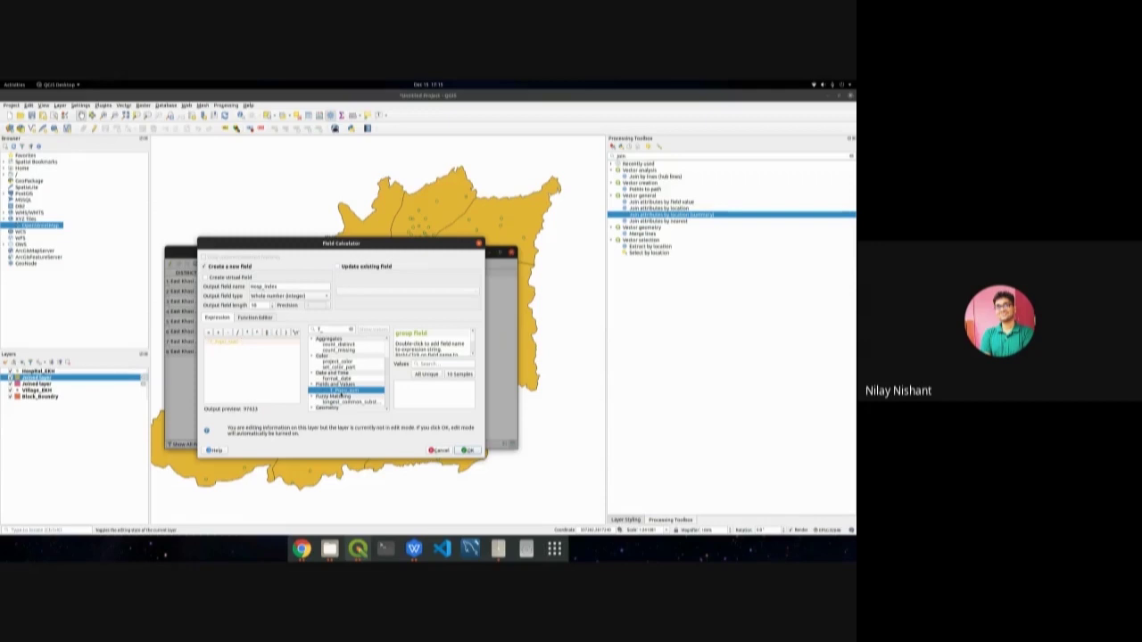
pyautogui.write('/')
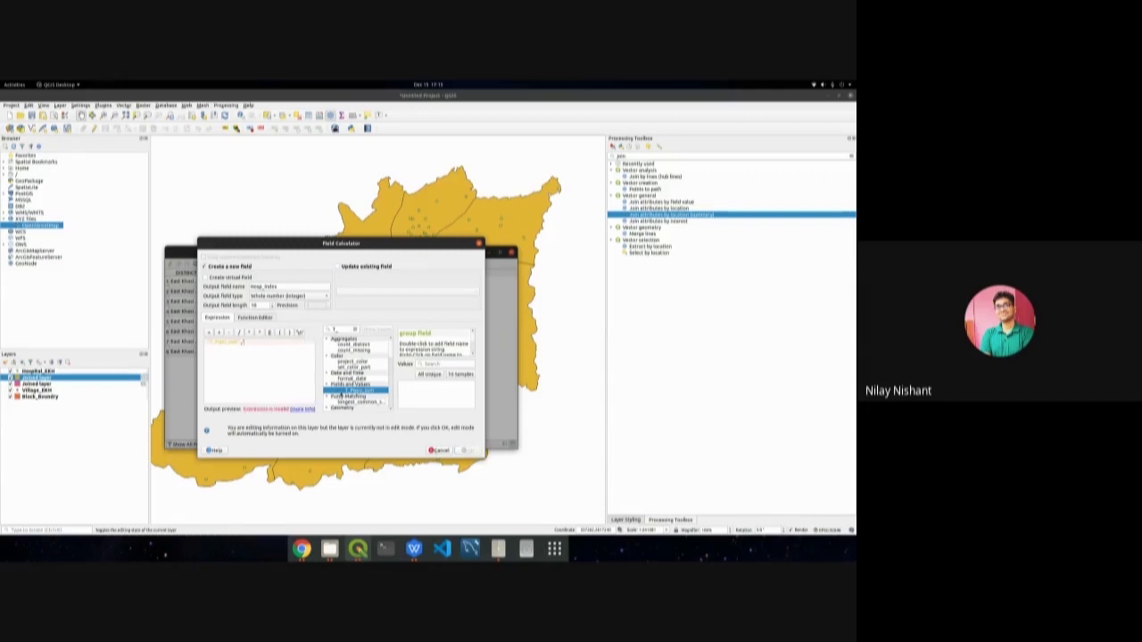
pyautogui.doubleClick(339, 329)
pyautogui.write('count')
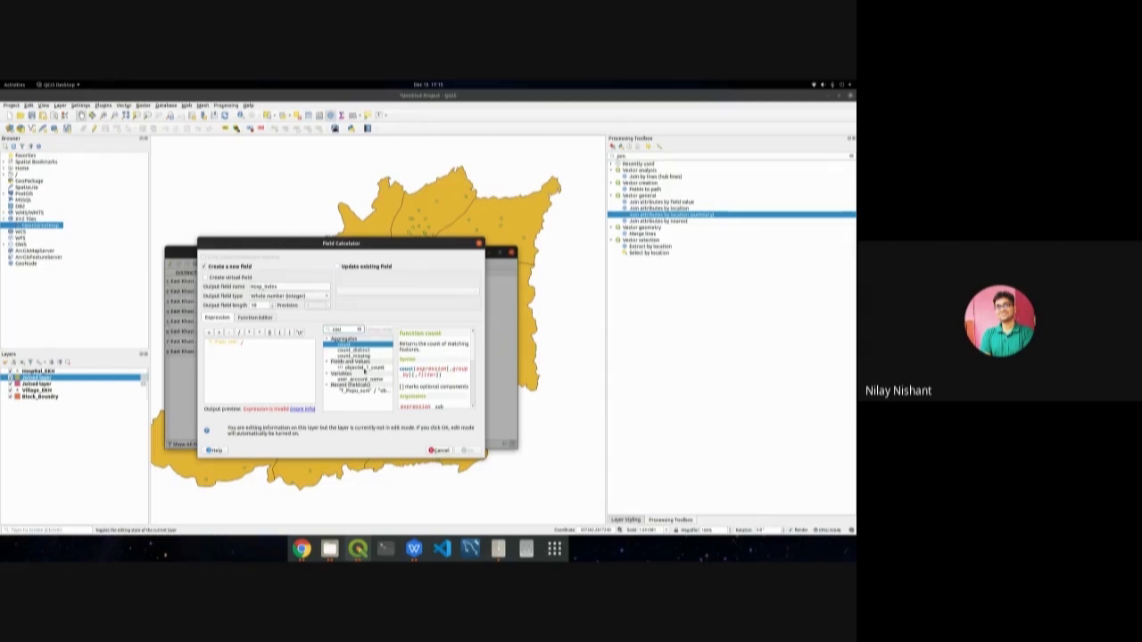
pyautogui.click(365, 372)
pyautogui.doubleClick(365, 372)
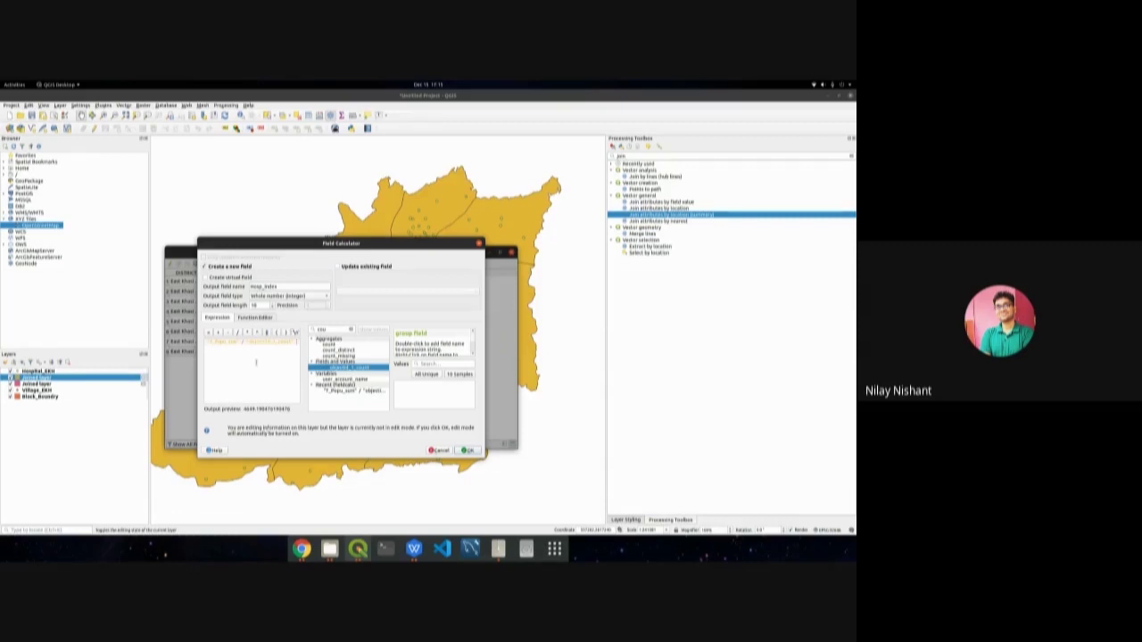
# Set the output field type to Decimal number (real) and create the calculated field.
pyautogui.click(282, 298)
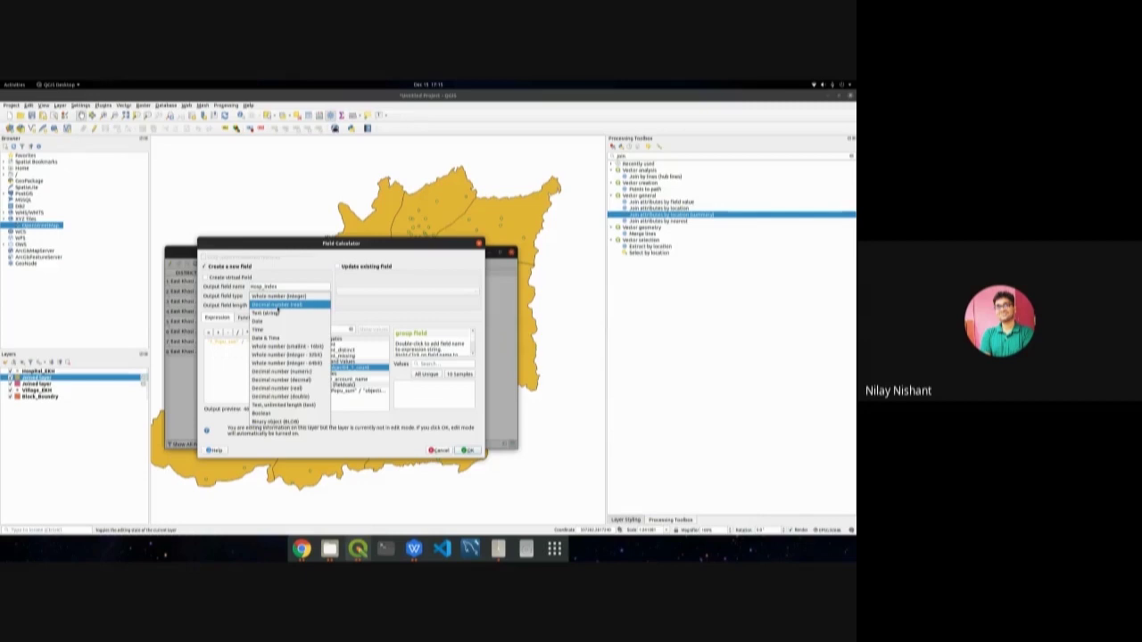
pyautogui.click(279, 305)
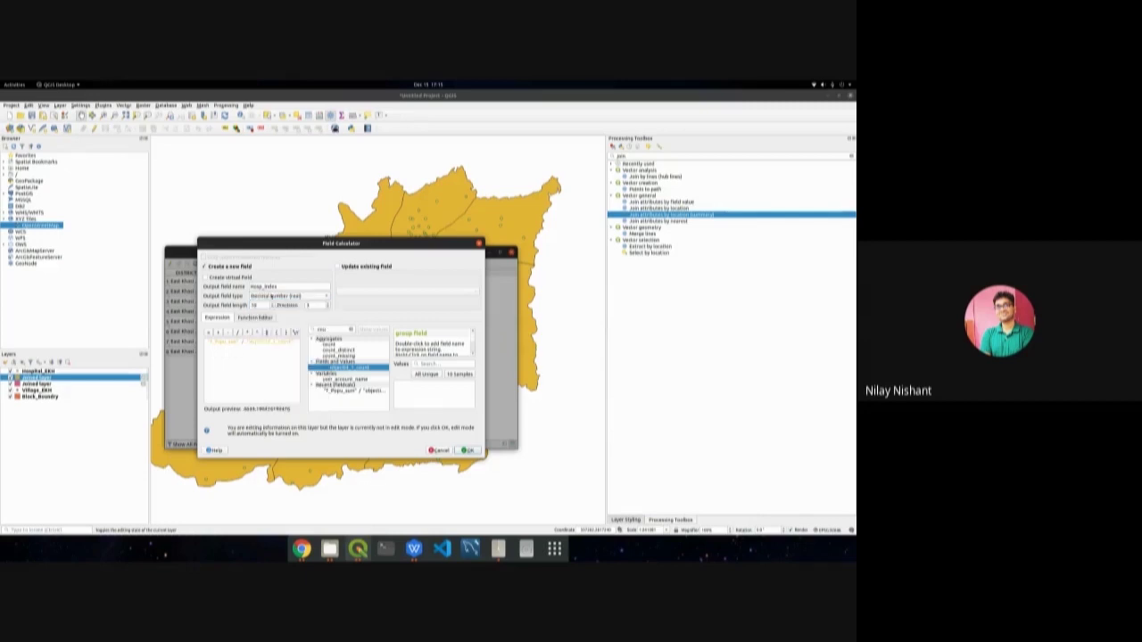
pyautogui.click(470, 451)
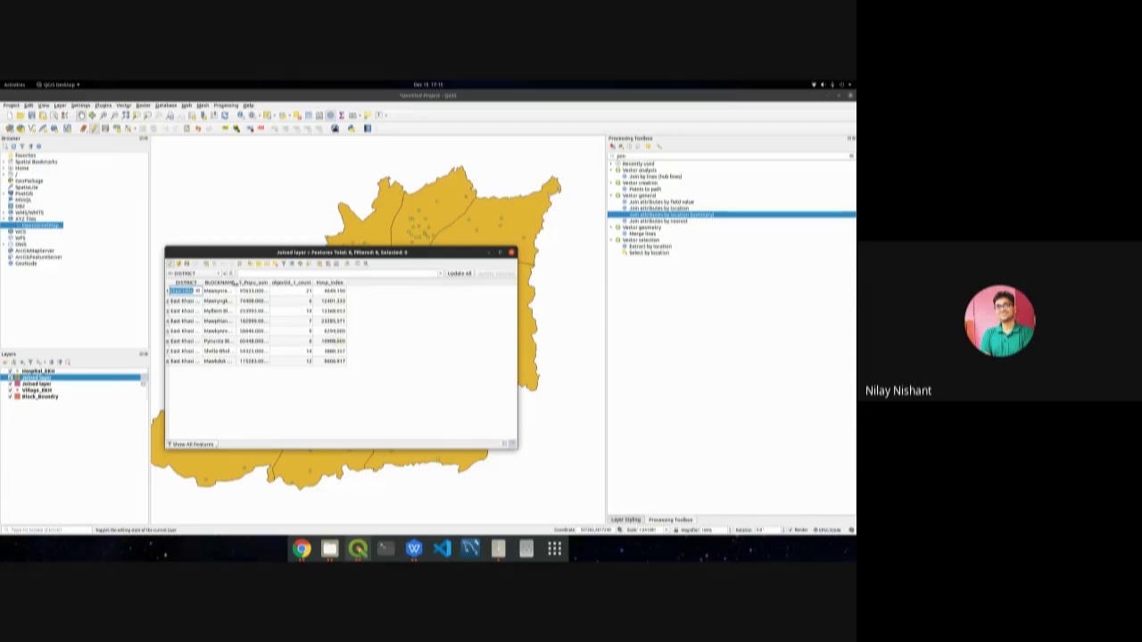
# Fit the BLOCKNAME and T_Popu_sum column widths, end editing with the changes saved, and close the attribute table.
pyautogui.doubleClick(239, 282)
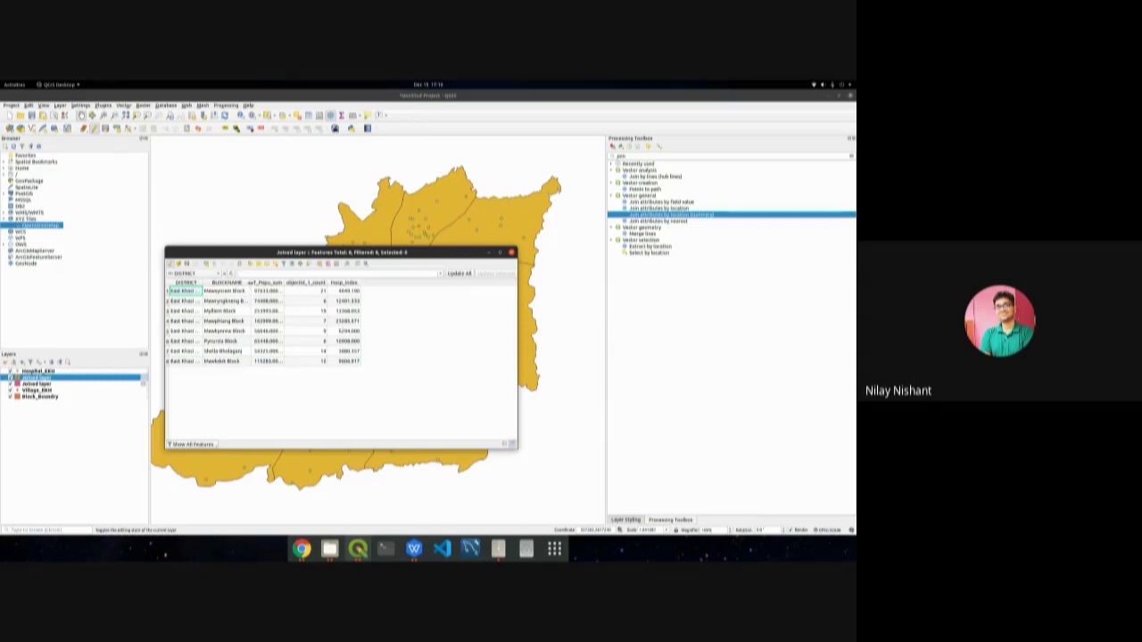
pyautogui.doubleClick(254, 282)
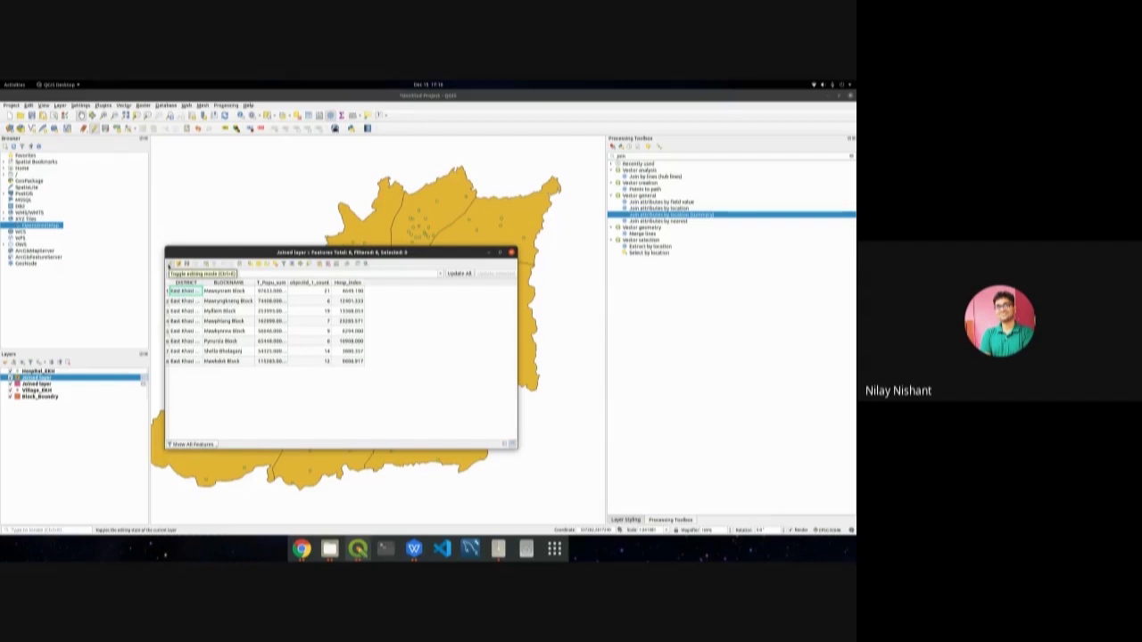
pyautogui.click(170, 265)
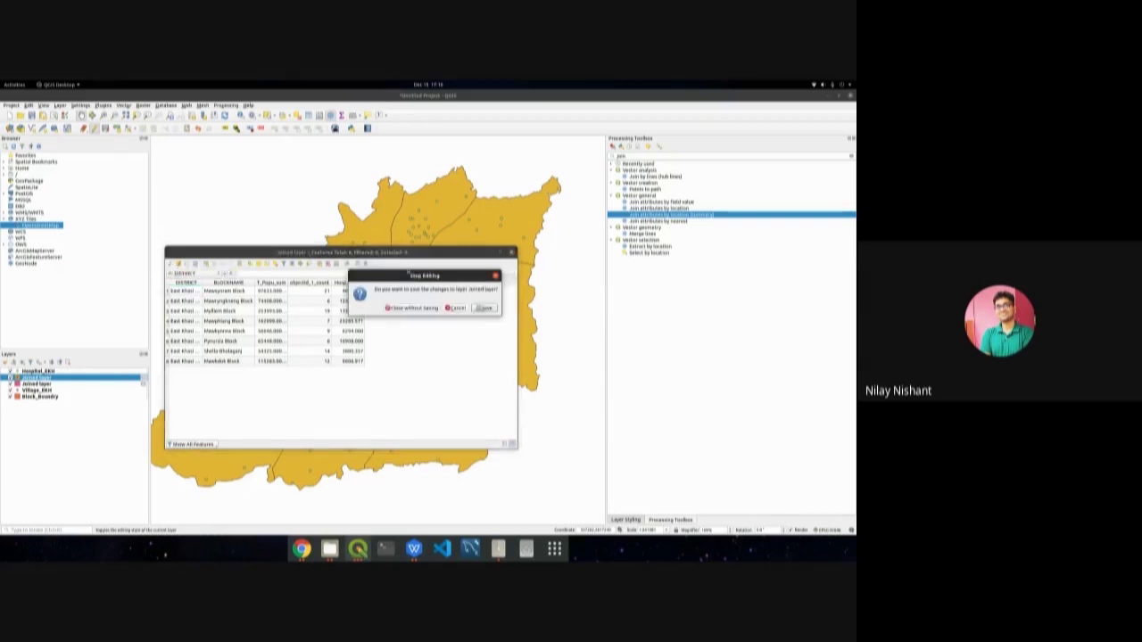
pyautogui.click(484, 308)
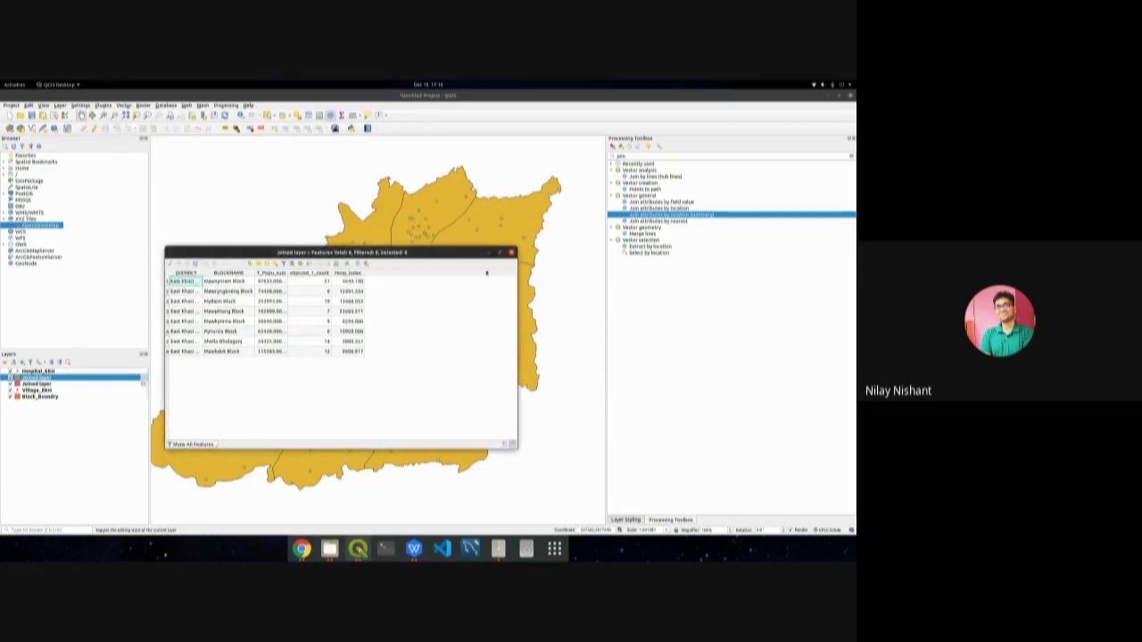
pyautogui.click(512, 252)
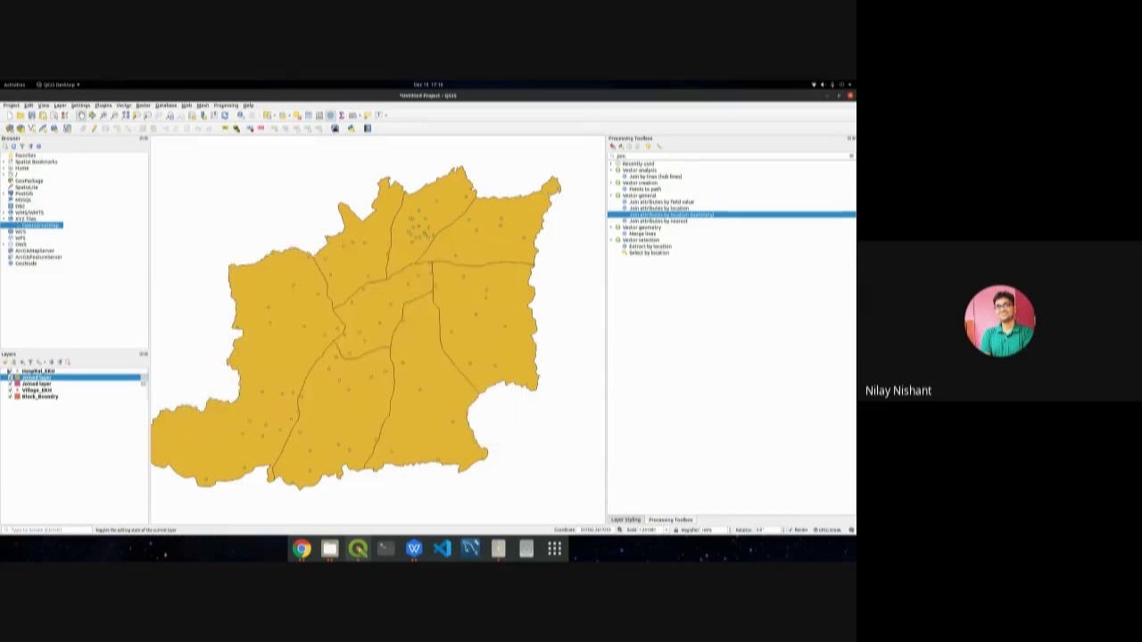
# Style the joined layer with Graduated symbology on Hosp_Index and classify it.
pyautogui.click(9, 363)
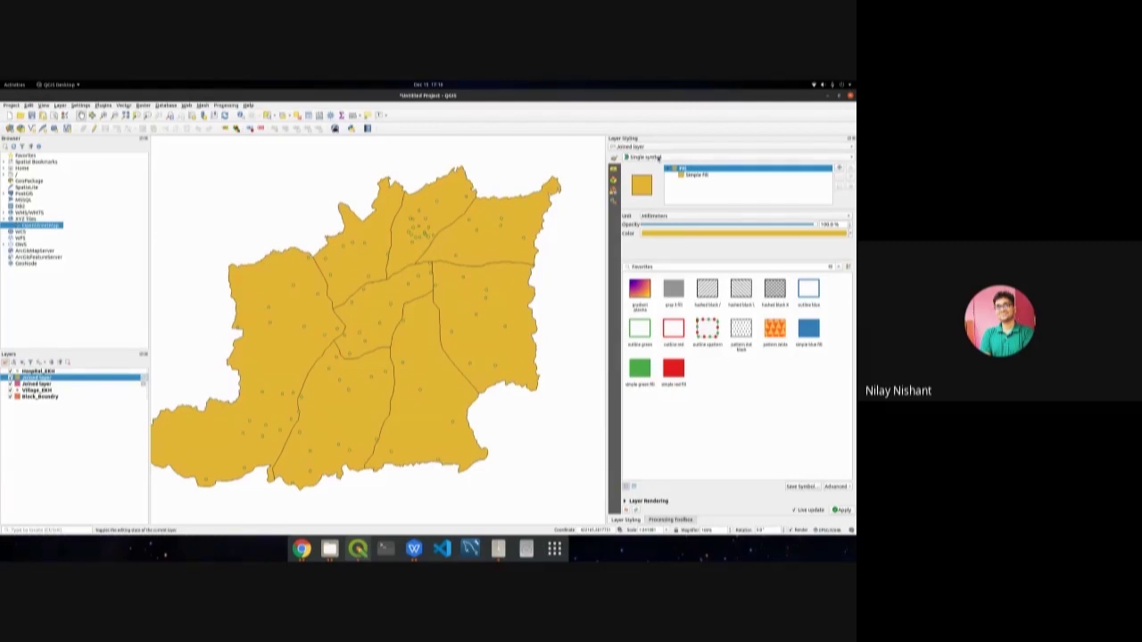
pyautogui.click(658, 157)
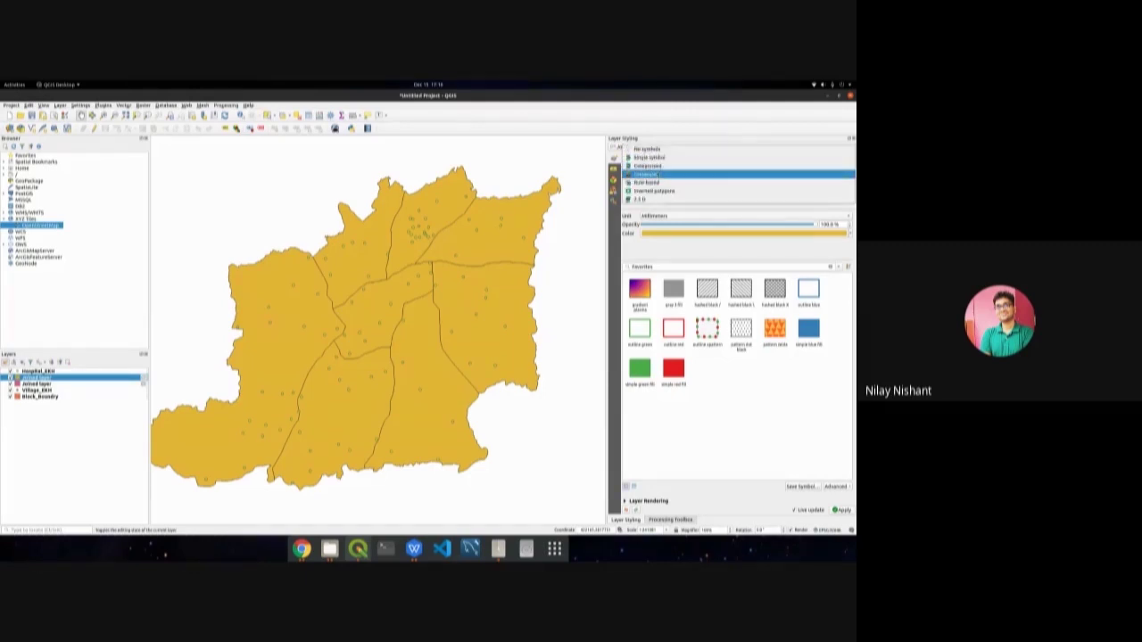
pyautogui.click(647, 174)
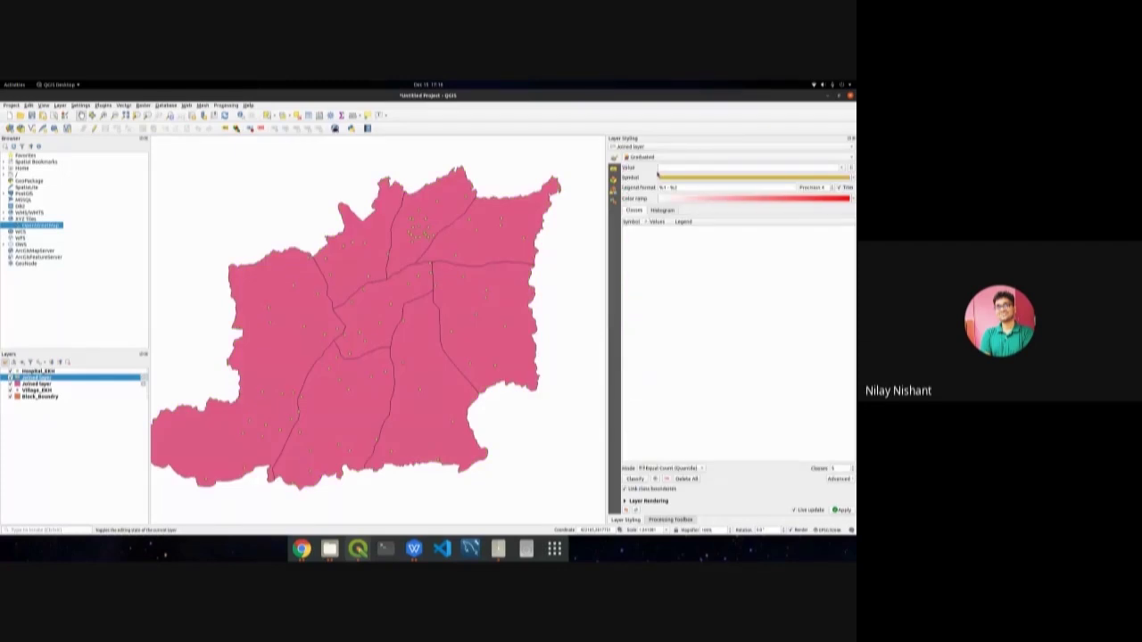
pyautogui.click(660, 167)
pyautogui.click(780, 189)
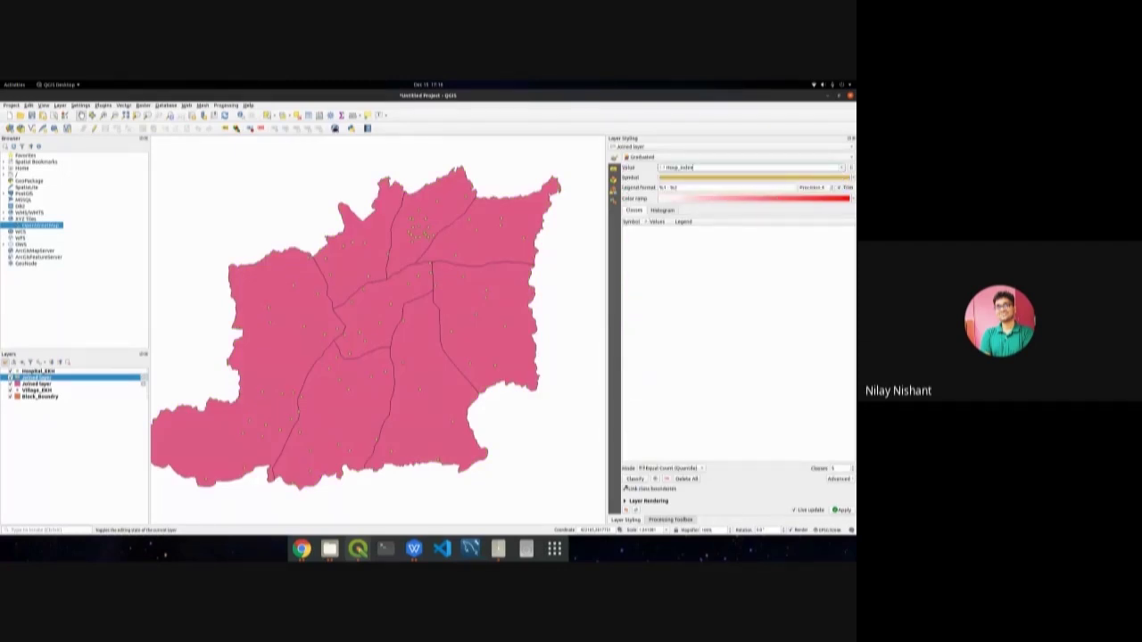
pyautogui.click(635, 479)
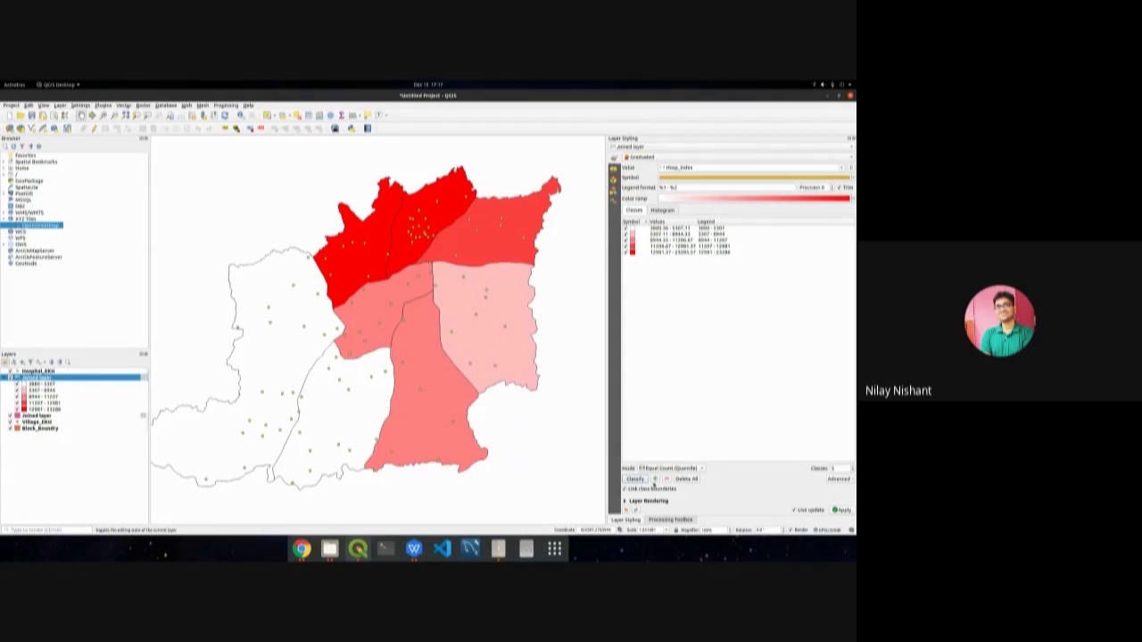
# Find the Multi-ring buffer (constant distance) tool in the processing algorithms and choose Hospital_EKH as its input layer.
pyautogui.click(670, 519)
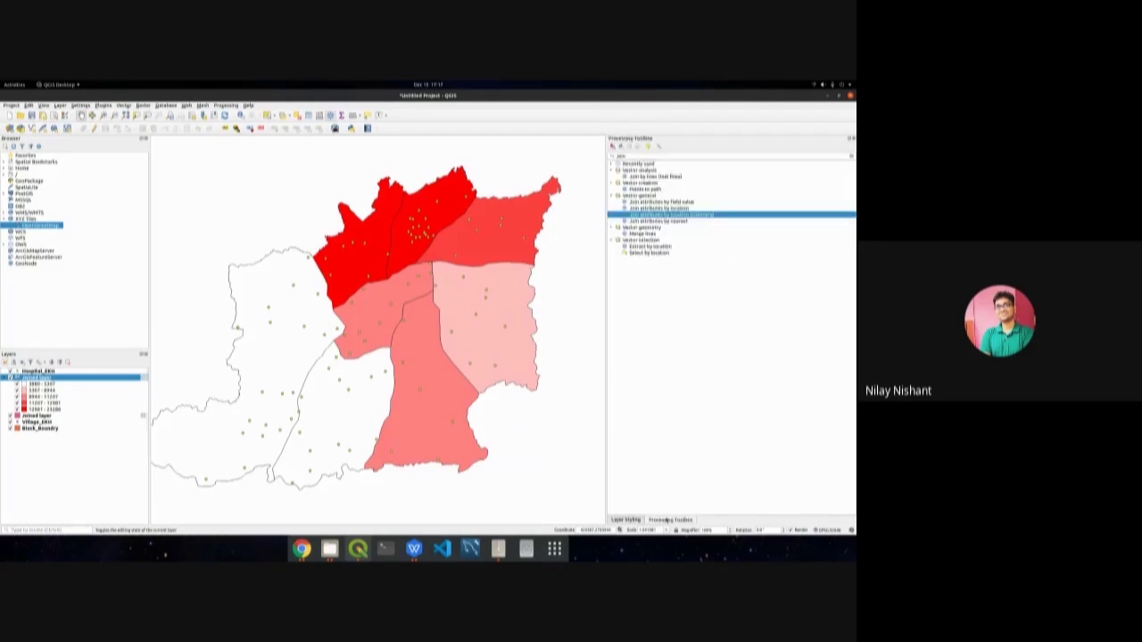
pyautogui.doubleClick(623, 156)
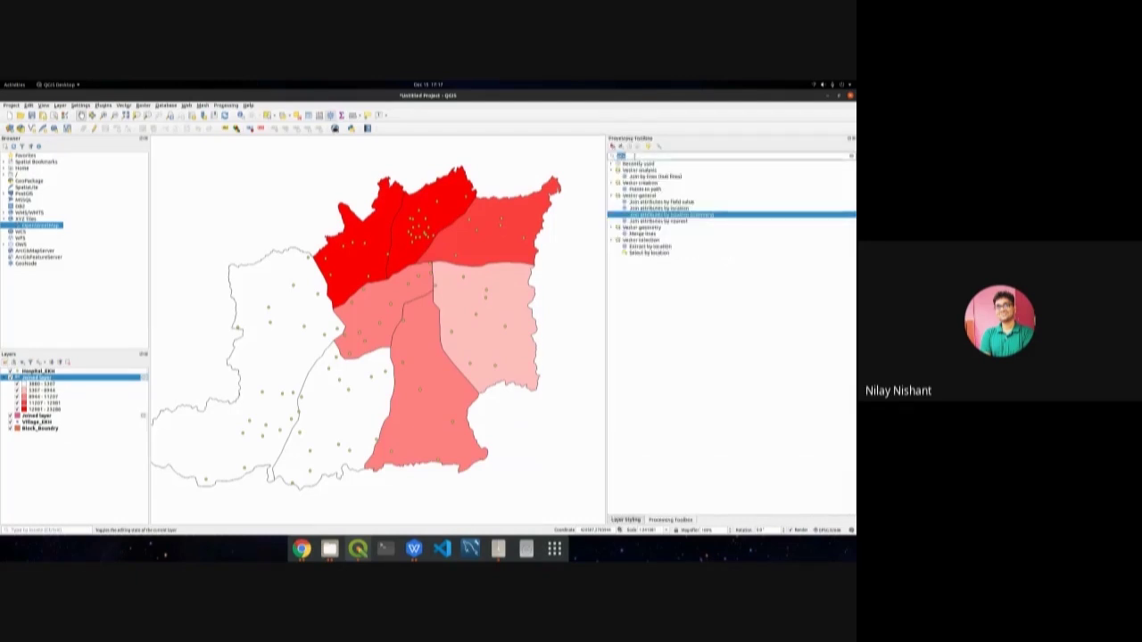
pyautogui.write('buffer')
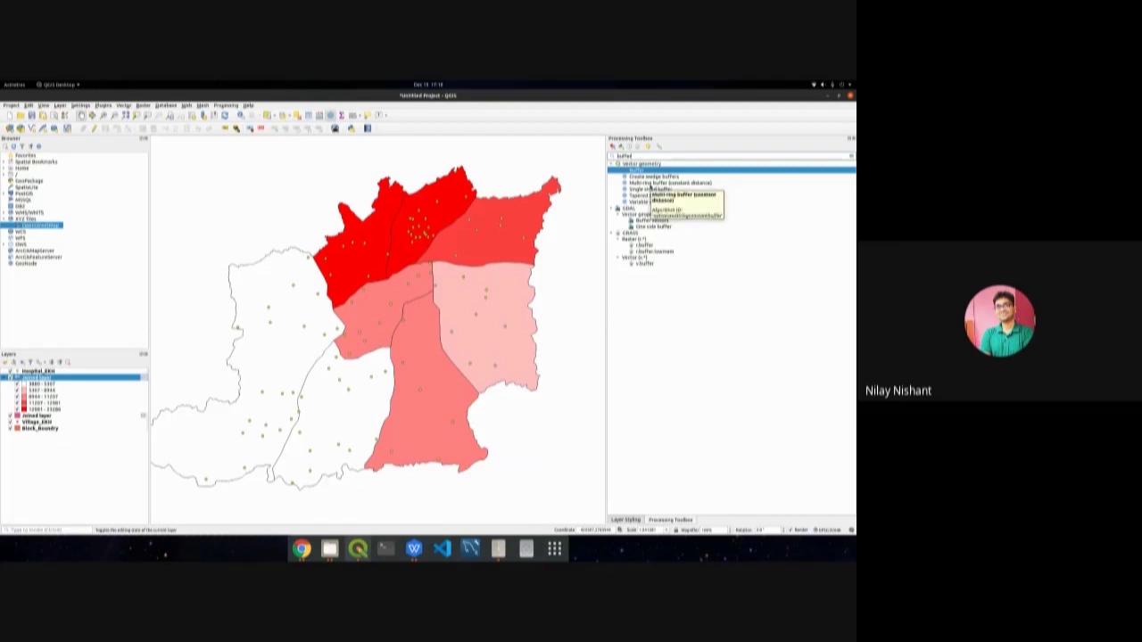
pyautogui.doubleClick(651, 183)
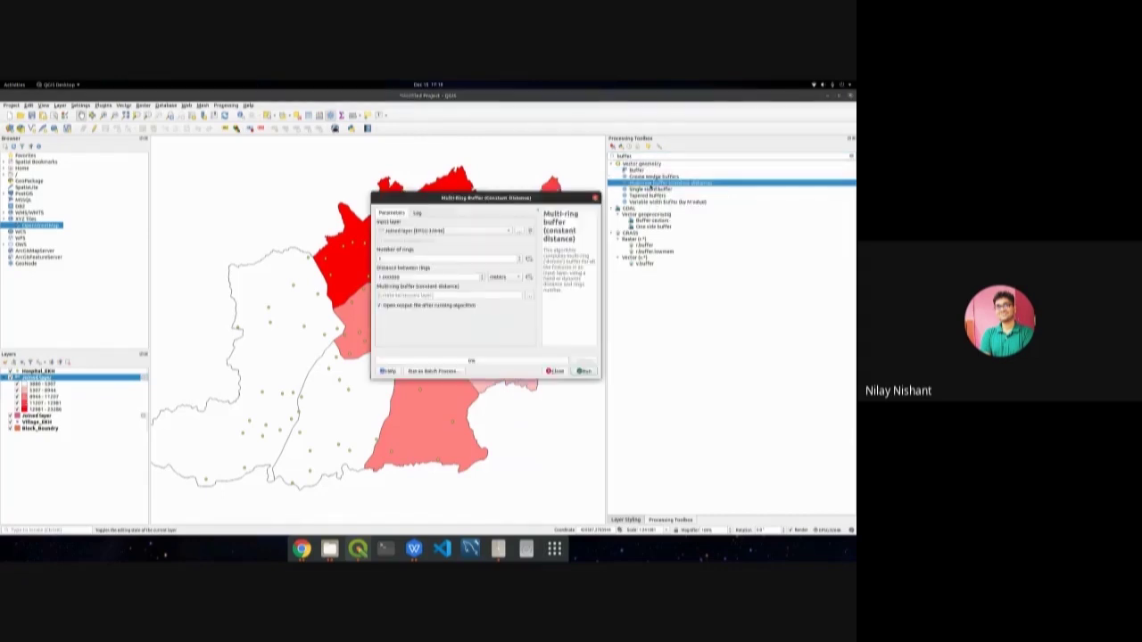
pyautogui.click(441, 230)
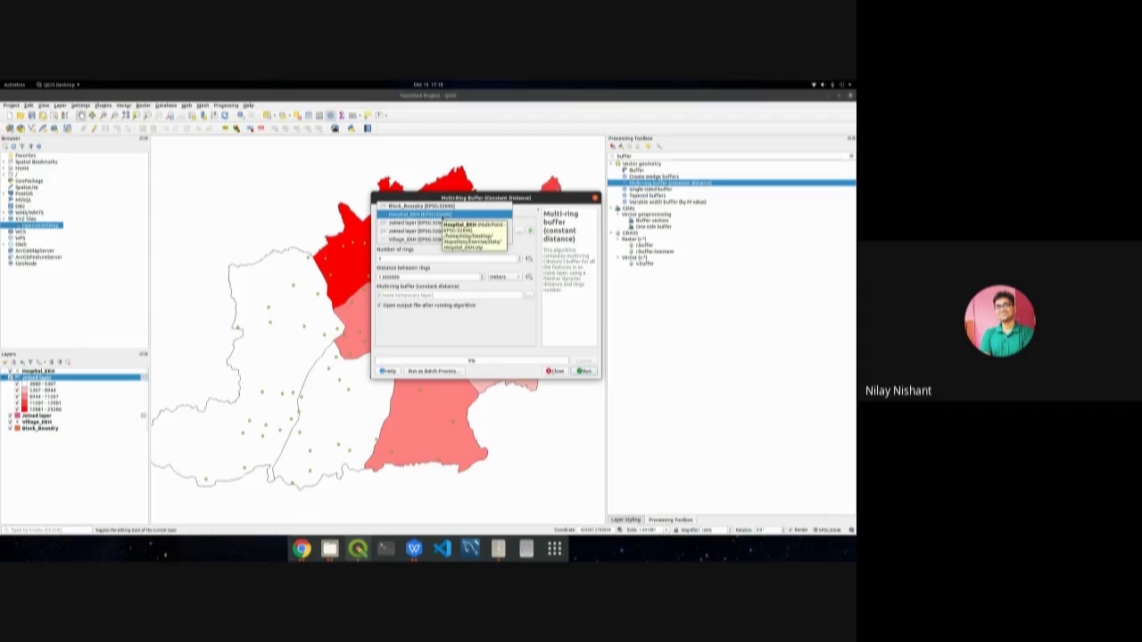
pyautogui.click(441, 215)
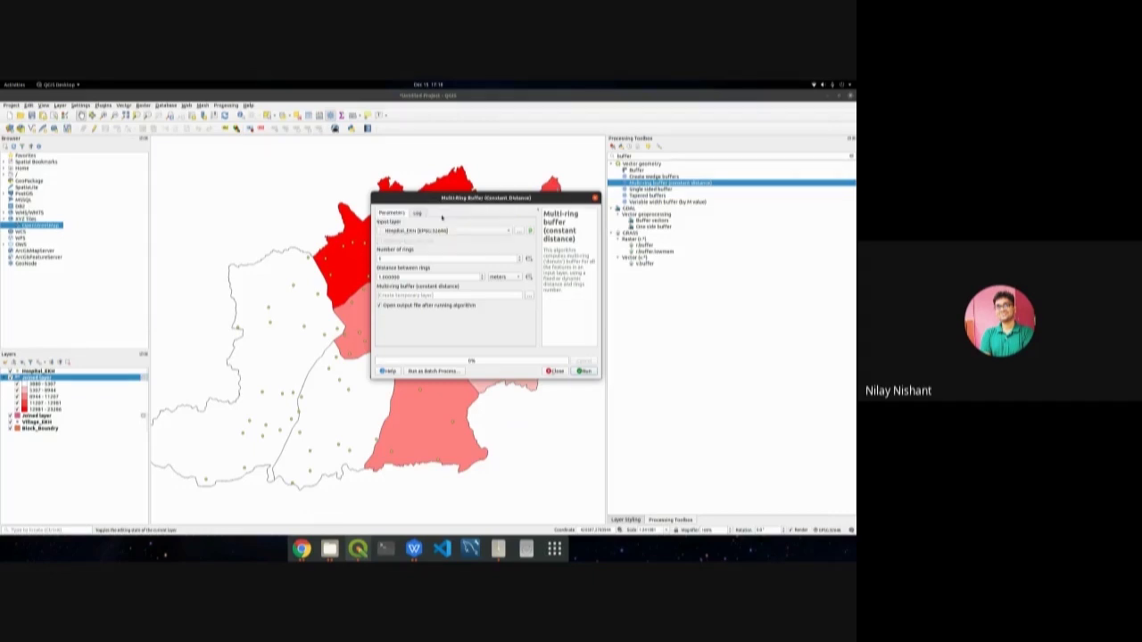
# Create a temporary multi-ring buffer layer around the hospitals with 5 rings spaced 1000 meters apart.
pyautogui.click(431, 261)
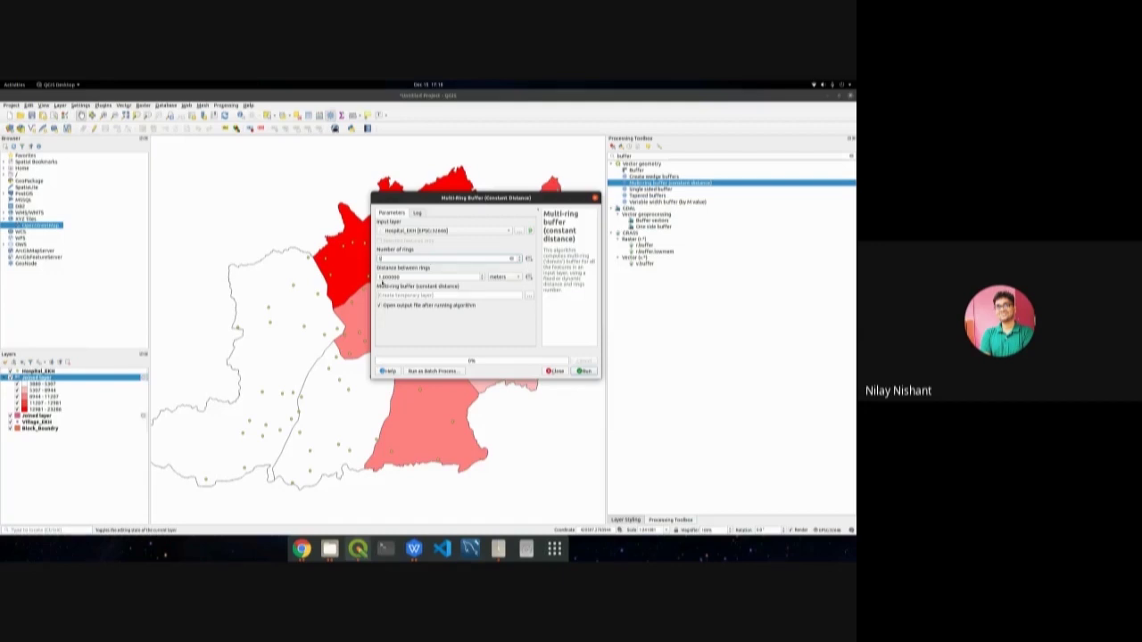
pyautogui.press('Tab')
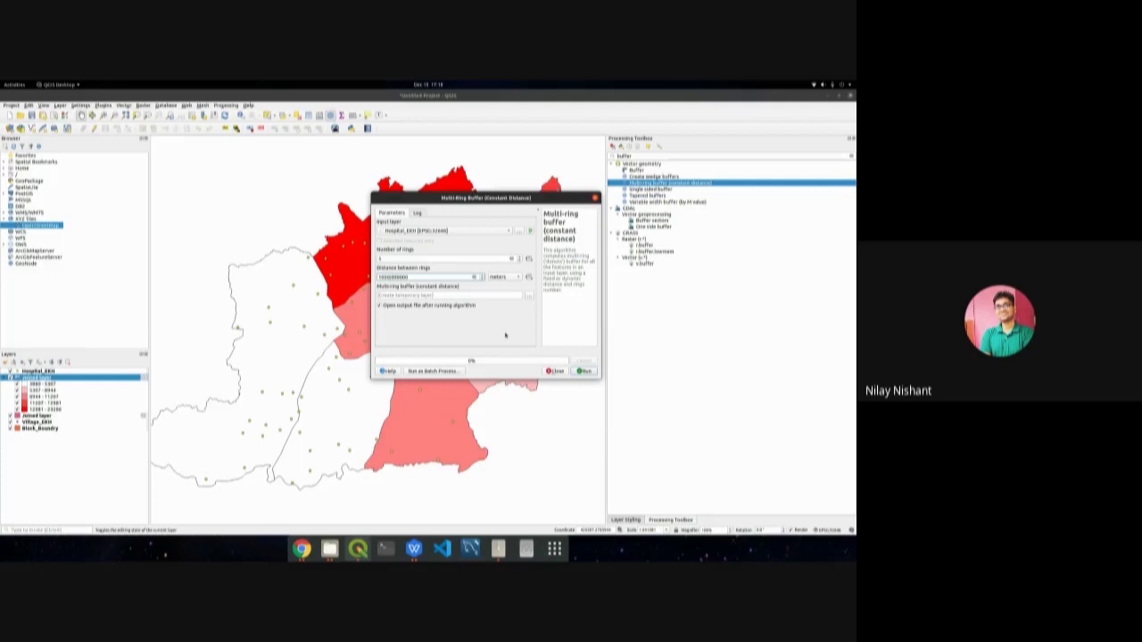
pyautogui.click(585, 371)
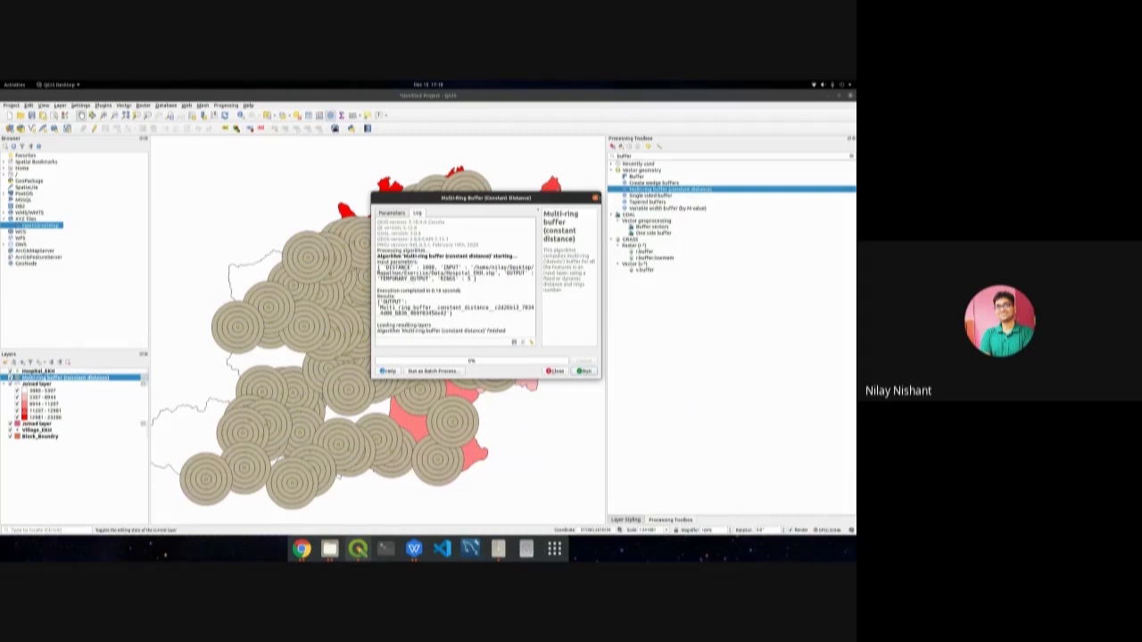
pyautogui.click(595, 197)
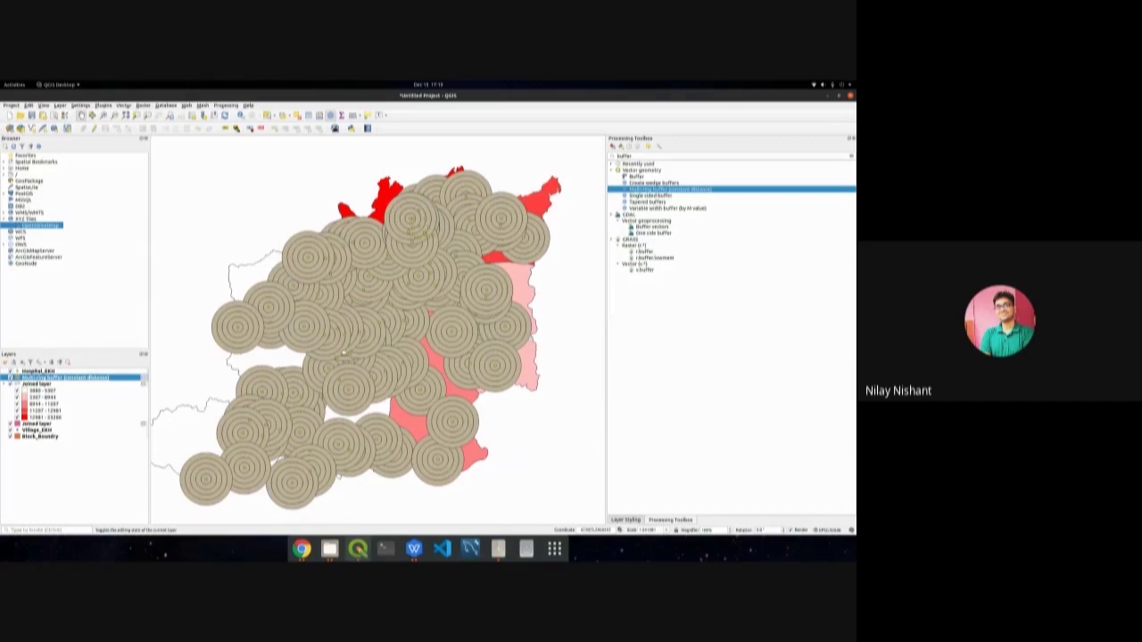
pyautogui.moveTo(342, 353); pyautogui.dragTo(364, 348)
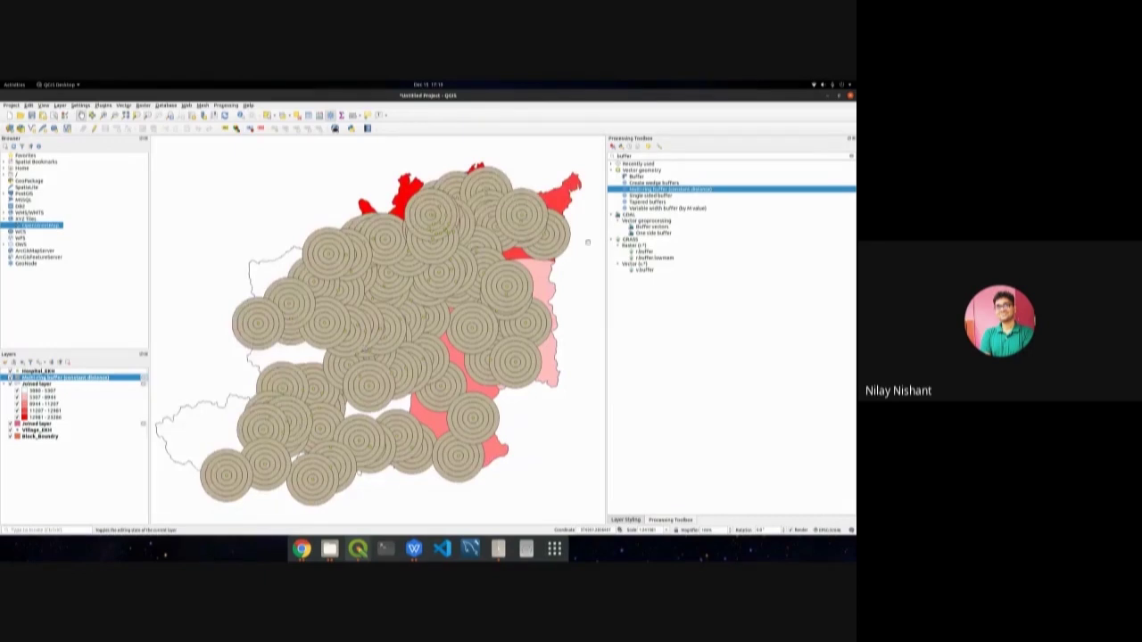
# Run the Difference tool with the Joined layer as input and the multi-ring buffer as overlay, creating a temporary layer.
pyautogui.doubleClick(656, 157)
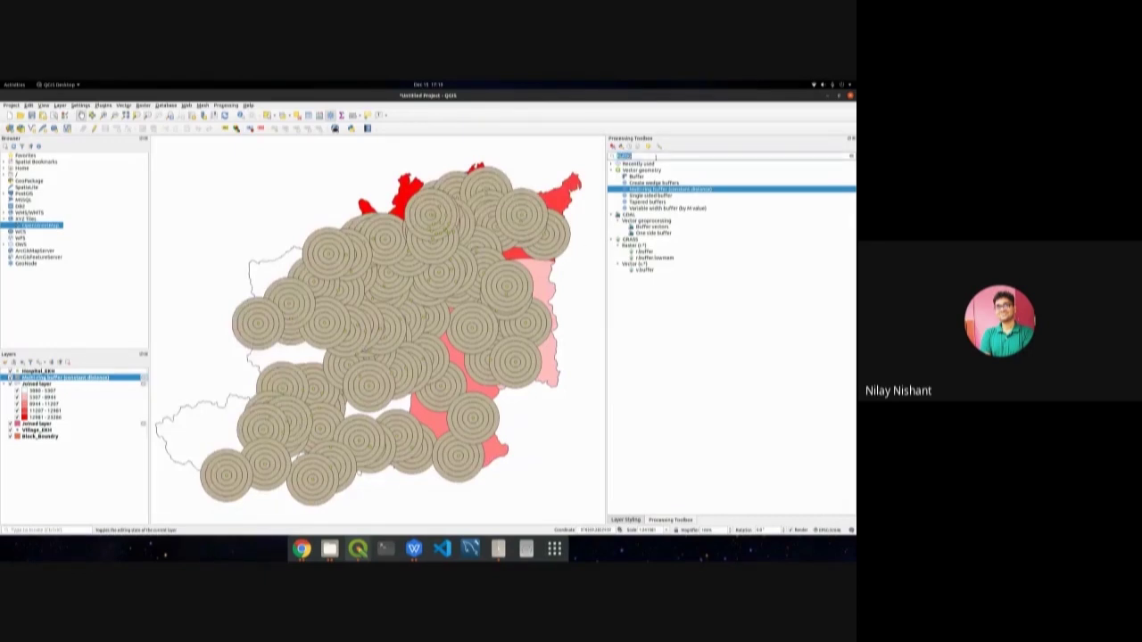
pyautogui.write('differe')
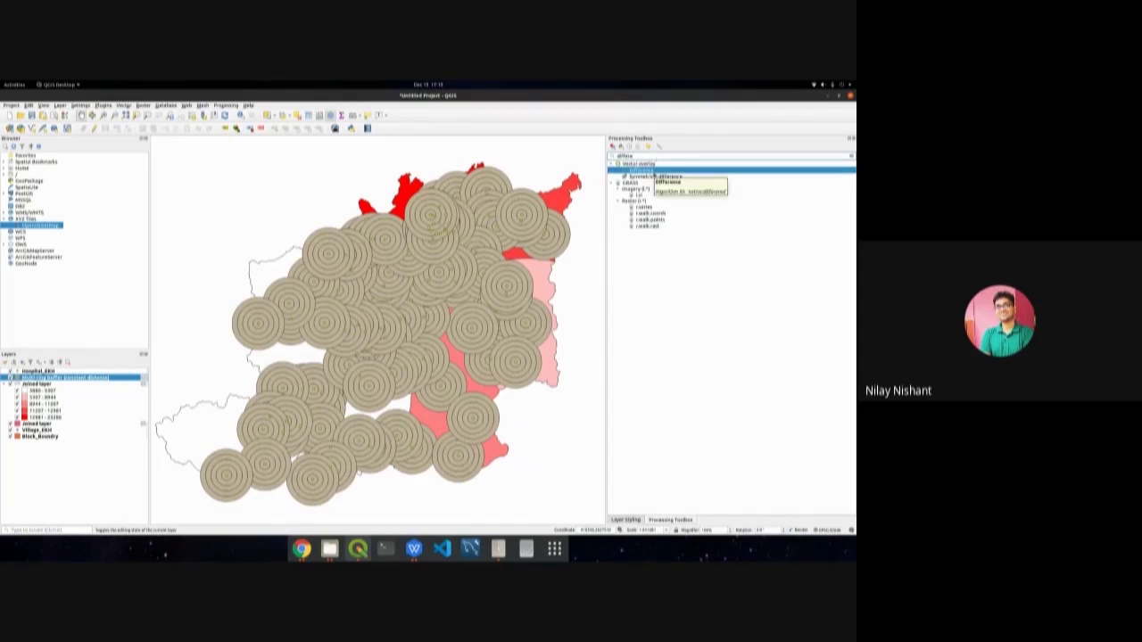
pyautogui.doubleClick(654, 172)
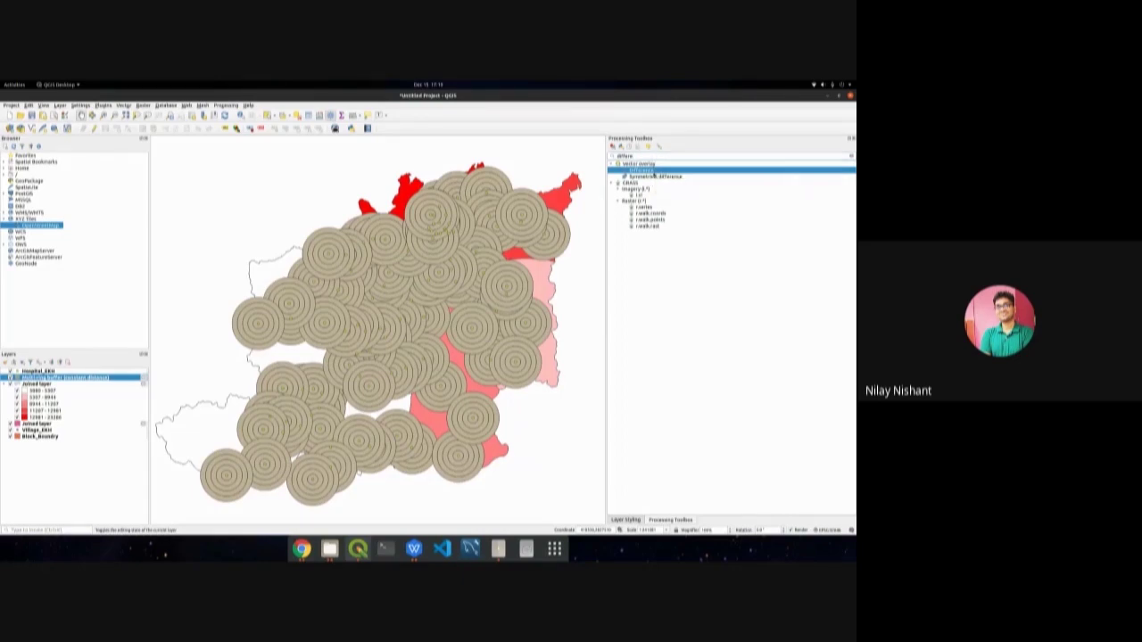
pyautogui.click(450, 230)
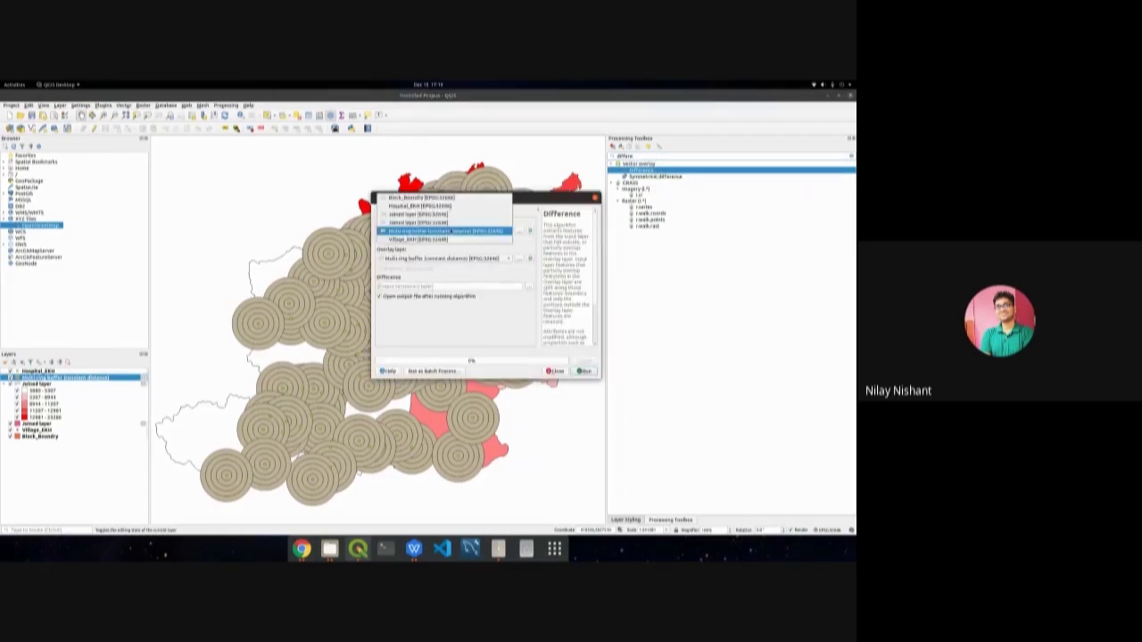
pyautogui.click(450, 222)
pyautogui.click(464, 258)
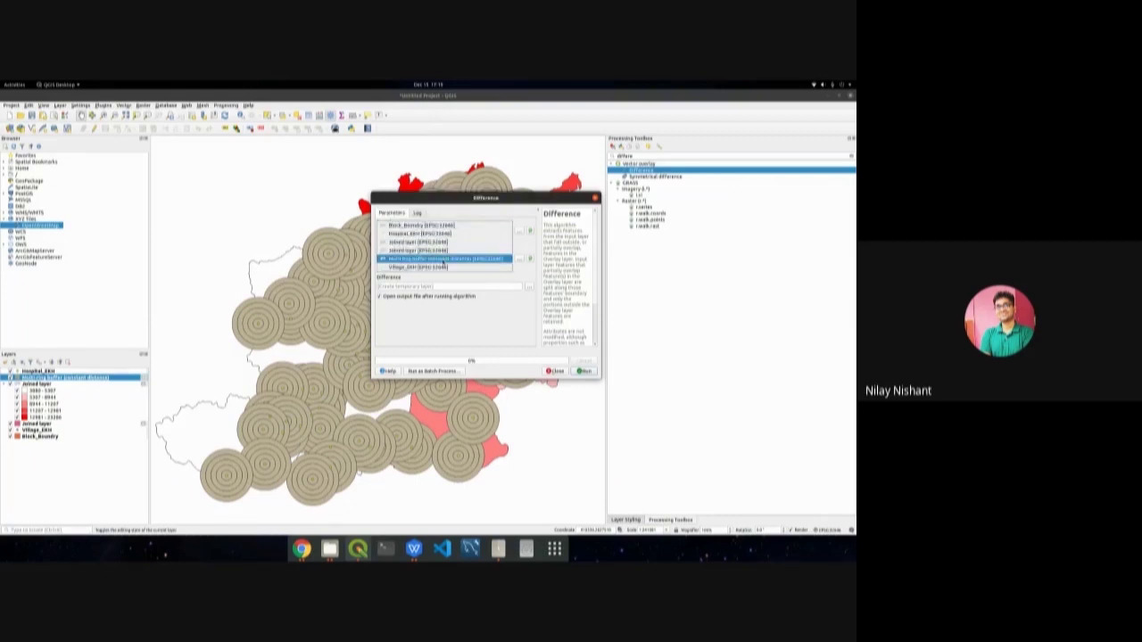
pyautogui.click(443, 258)
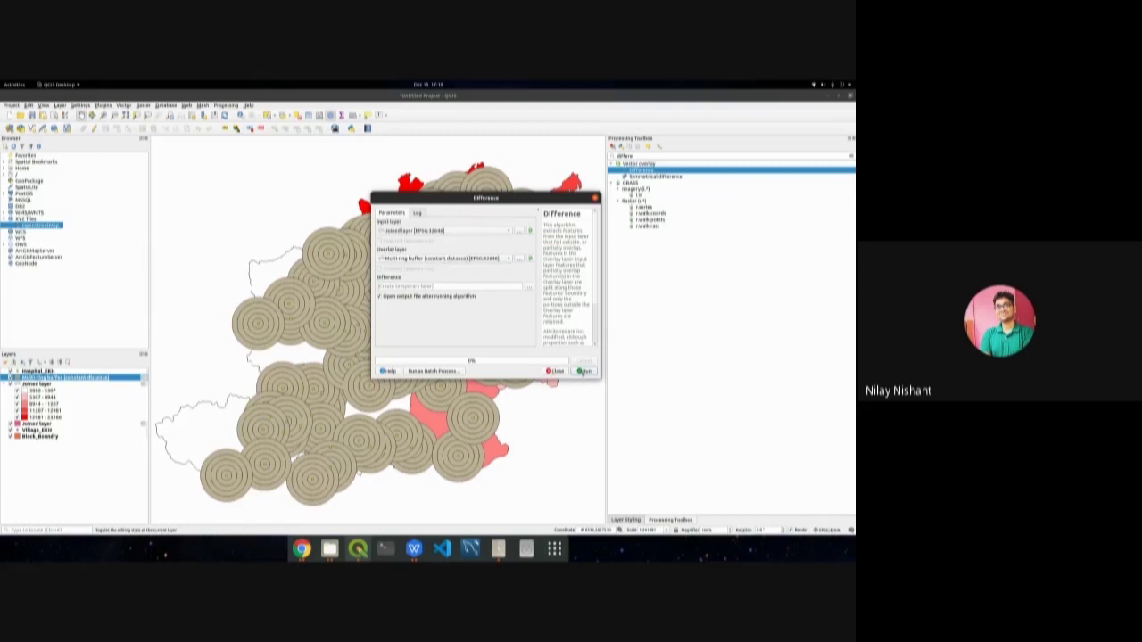
pyautogui.click(584, 371)
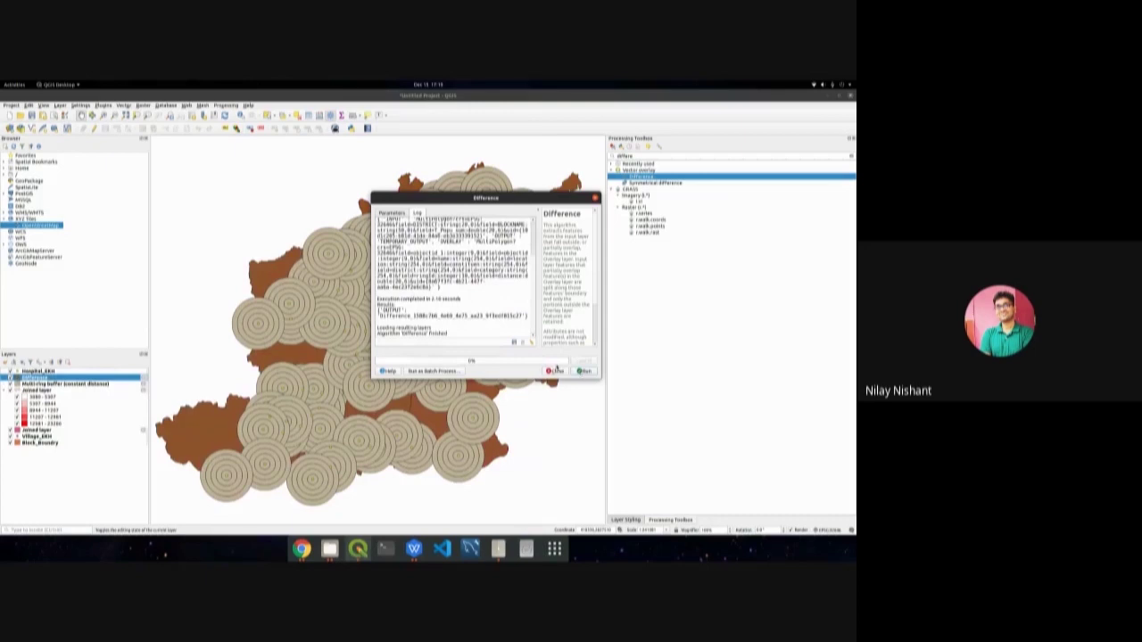
pyautogui.click(554, 371)
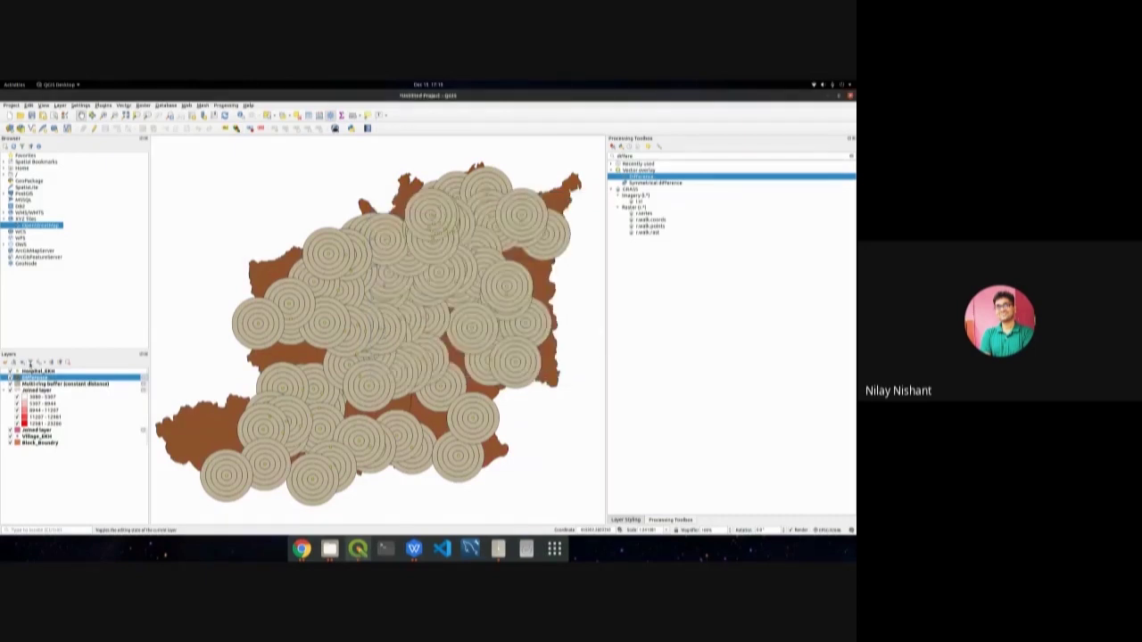
# Hide the multi-ring buffer layer and briefly switch the graduated Joined layer off and on to compare coverage.
pyautogui.click(11, 384)
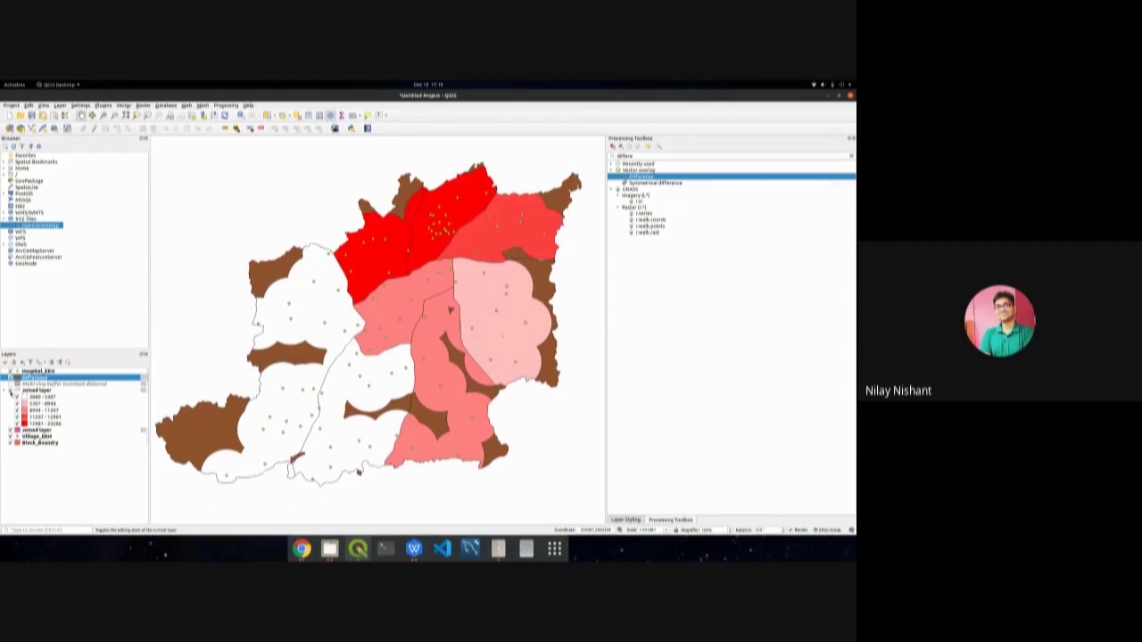
pyautogui.click(17, 389)
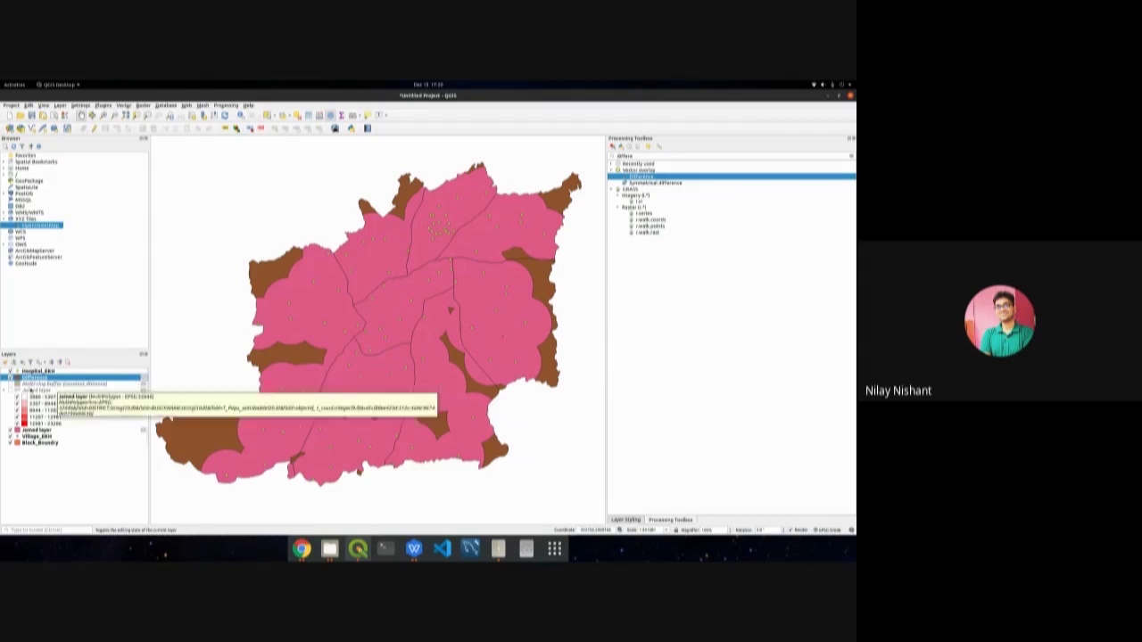
pyautogui.click(17, 389)
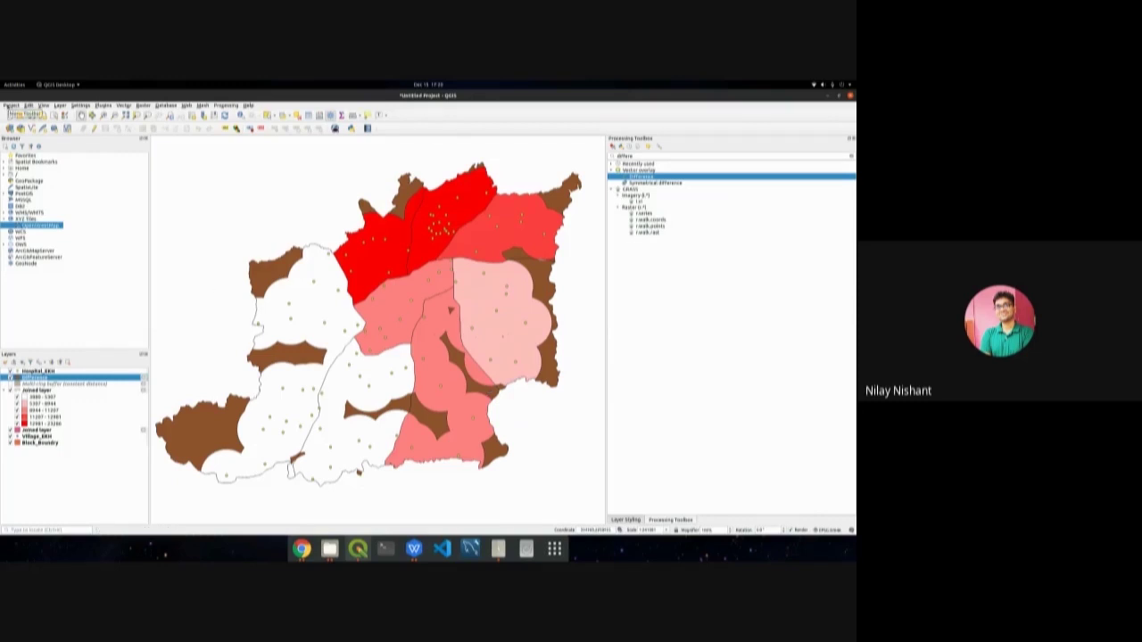
# Create a new print layout titled HealthMap.
pyautogui.click(11, 105)
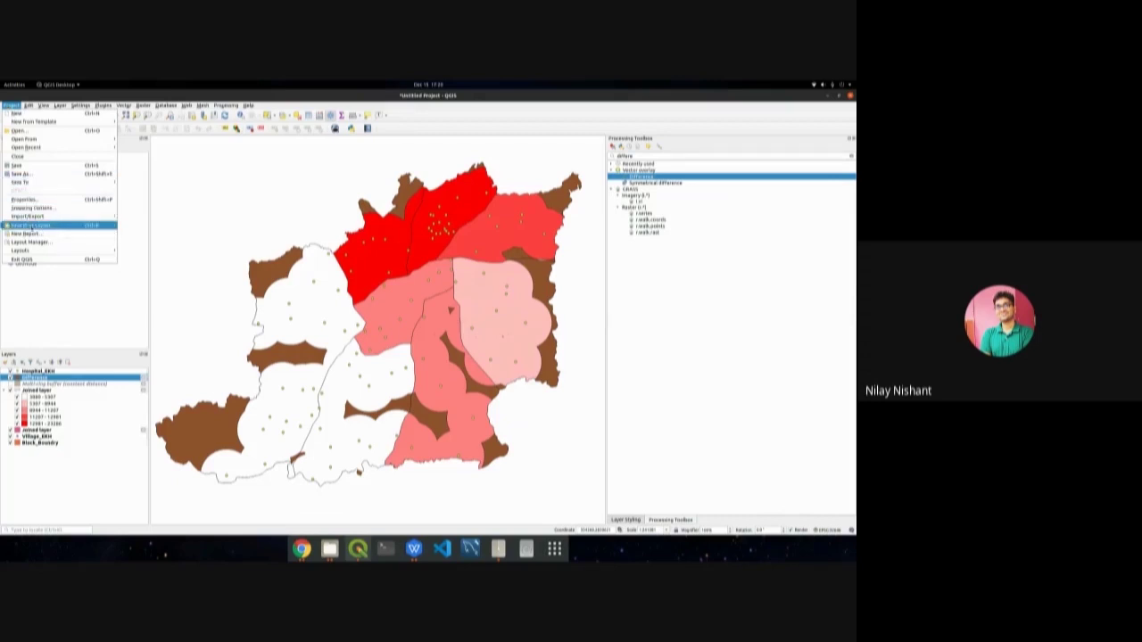
pyautogui.click(29, 226)
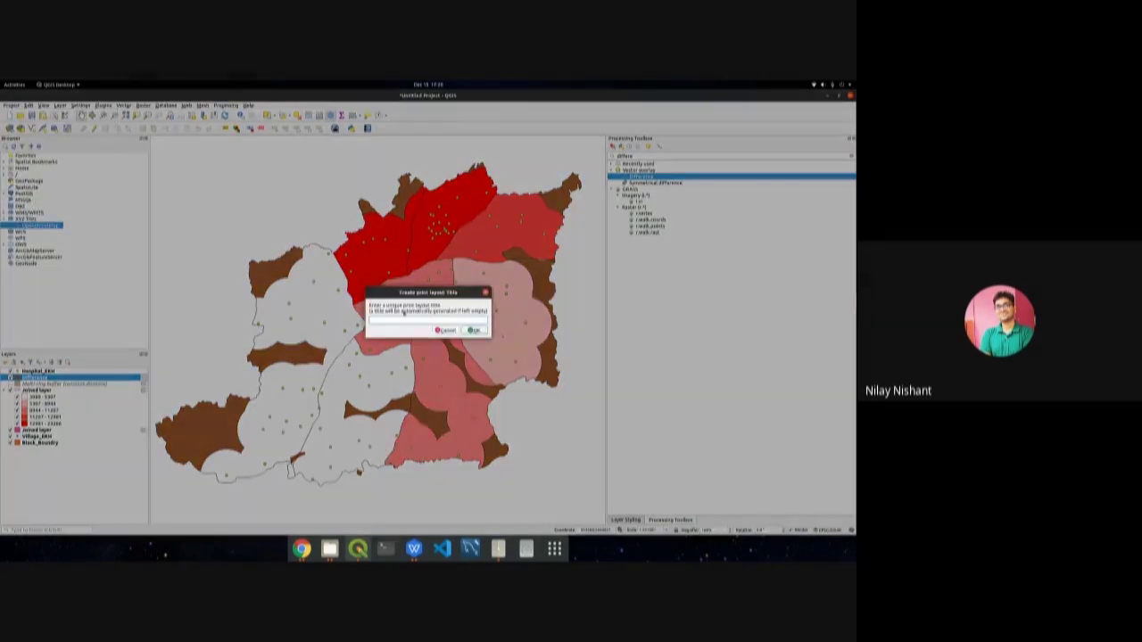
pyautogui.write('Hospital')
pyautogui.click(474, 331)
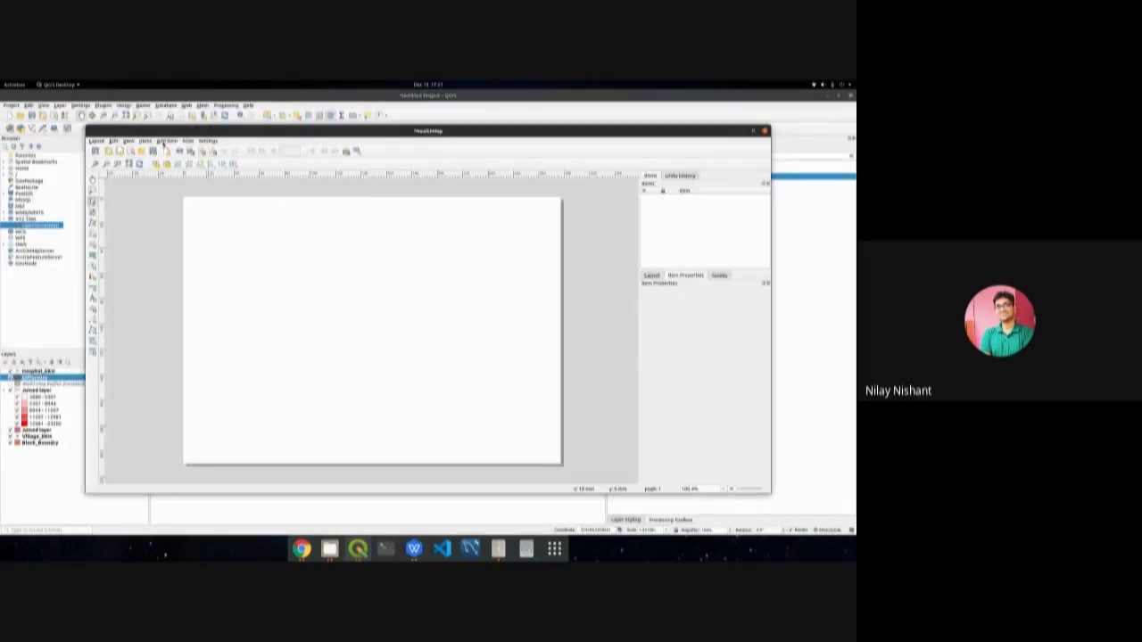
# Add a map to the layout that fills almost the whole page.
pyautogui.click(165, 141)
pyautogui.click(174, 148)
pyautogui.moveTo(191, 212); pyautogui.dragTo(550, 454)
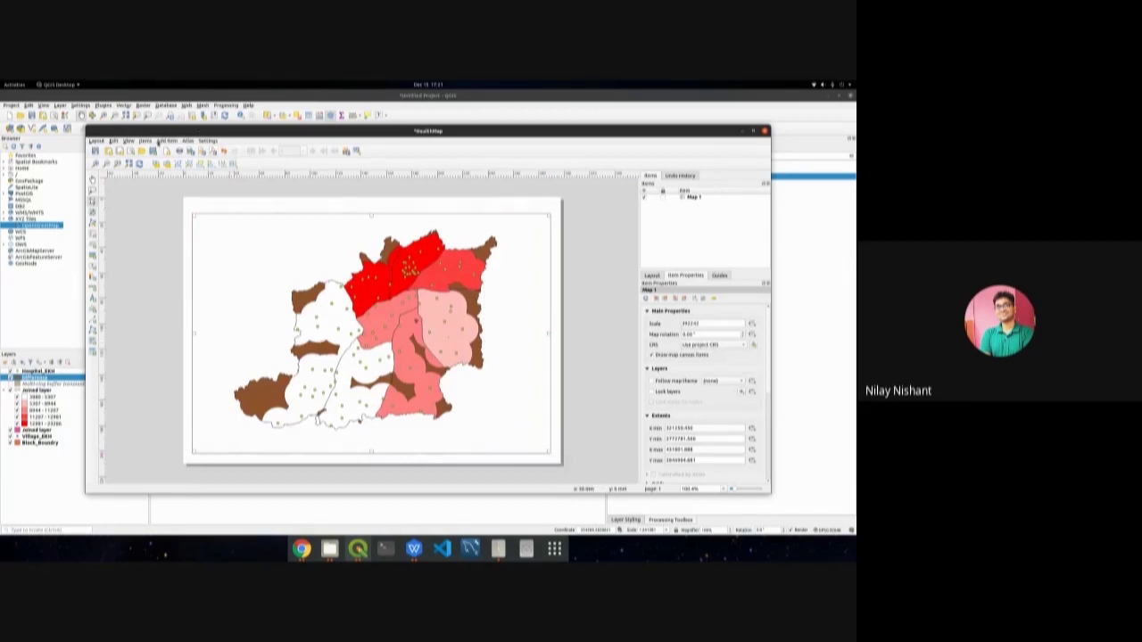
# Add a scale bar in the map's lower-left corner and a north arrow in its upper-right corner.
pyautogui.click(162, 140)
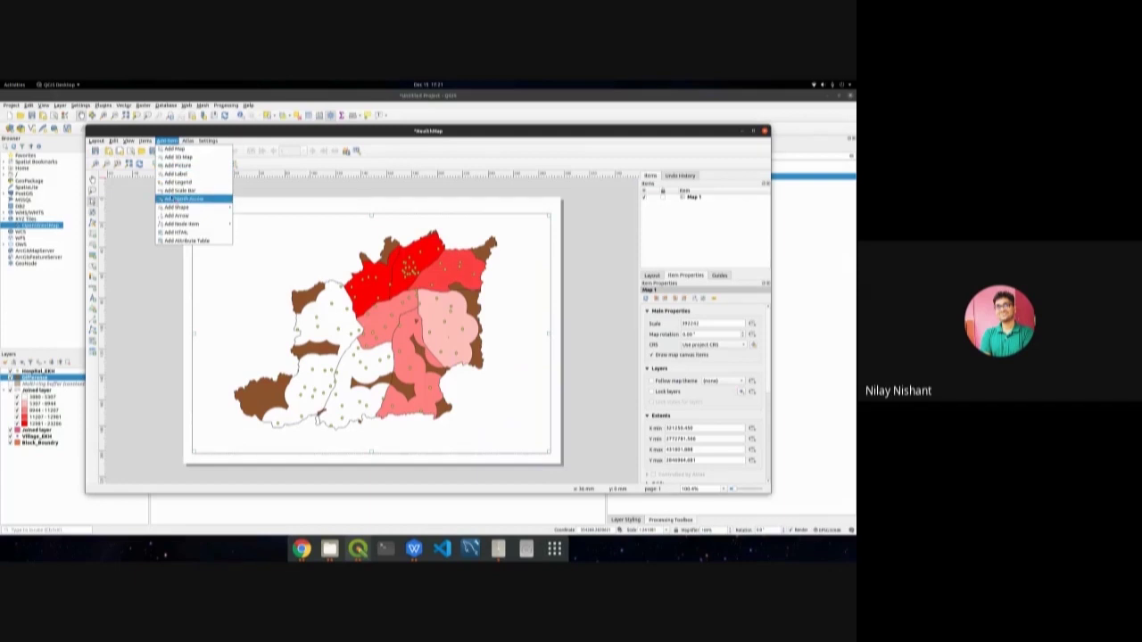
pyautogui.click(187, 198)
pyautogui.moveTo(204, 435); pyautogui.dragTo(285, 451)
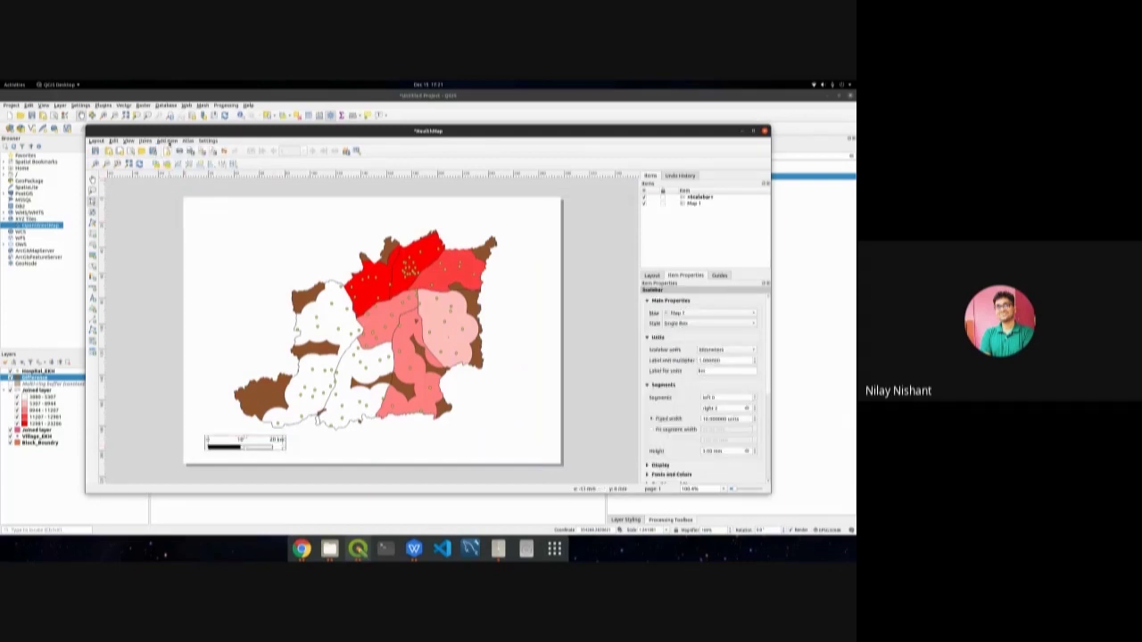
pyautogui.click(167, 141)
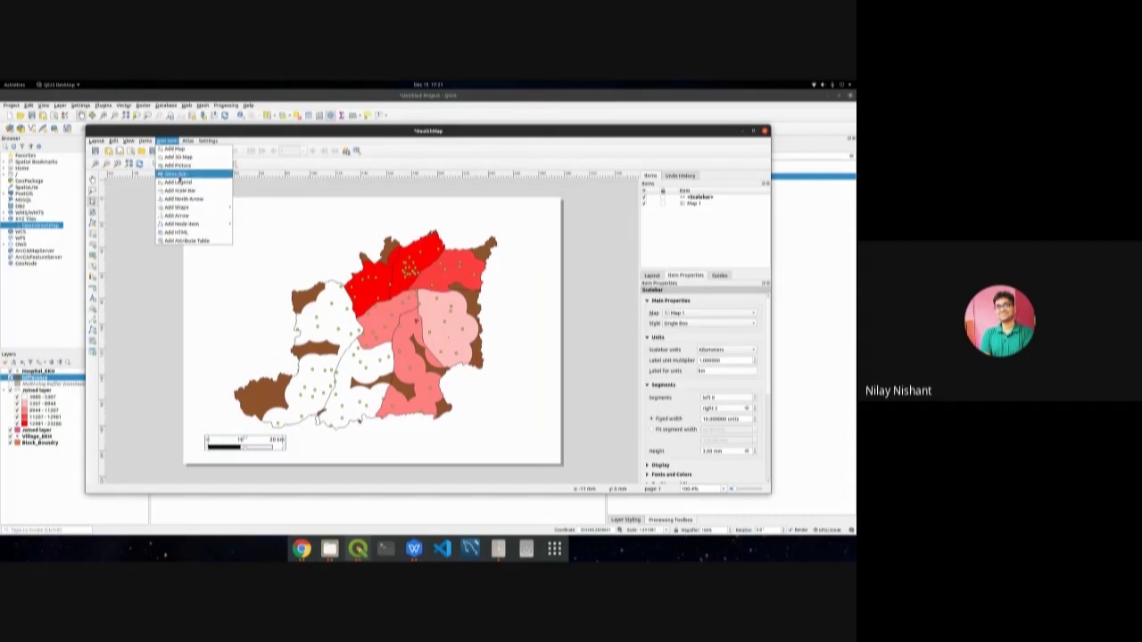
pyautogui.click(183, 198)
pyautogui.moveTo(494, 215); pyautogui.dragTo(523, 245)
# Select the layout's map item and add a grid to it.
pyautogui.click(535, 268)
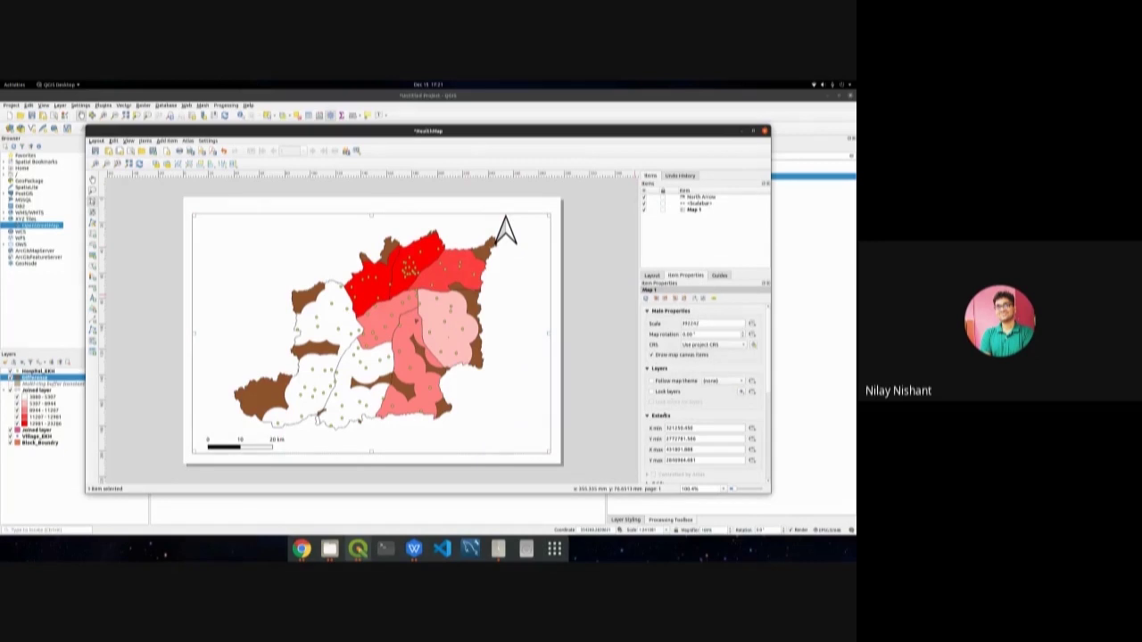
pyautogui.scroll(-2, 681, 394)
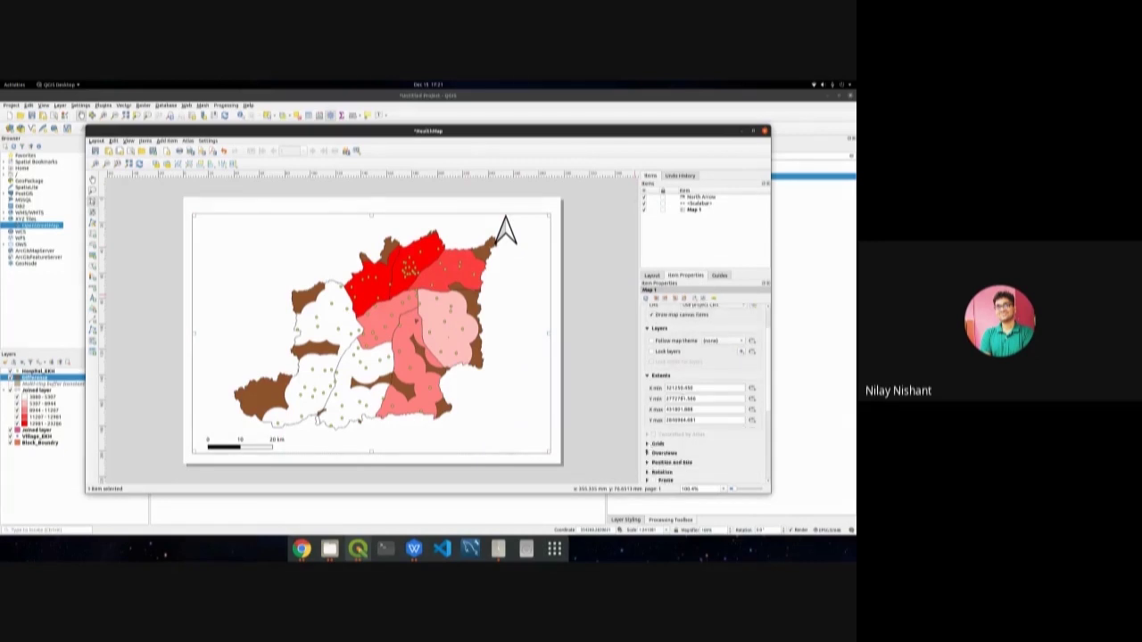
pyautogui.click(648, 446)
pyautogui.click(661, 422)
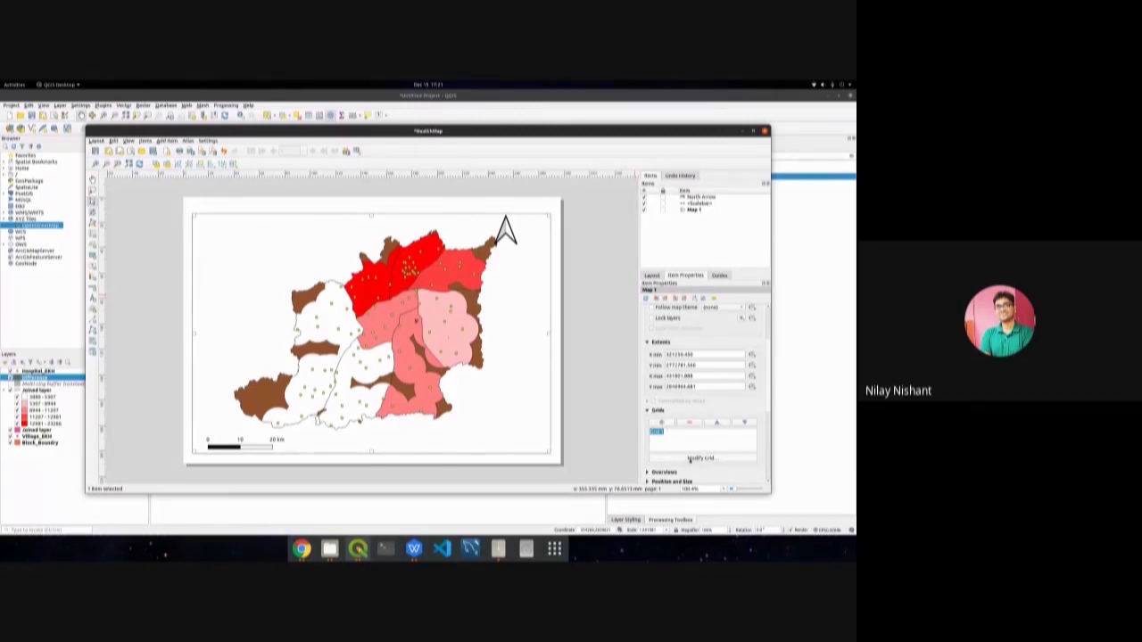
# Set the map grid's X and Y intervals to 10000 map units.
pyautogui.click(691, 459)
pyautogui.click(654, 354)
pyautogui.write('10000.000000000000')
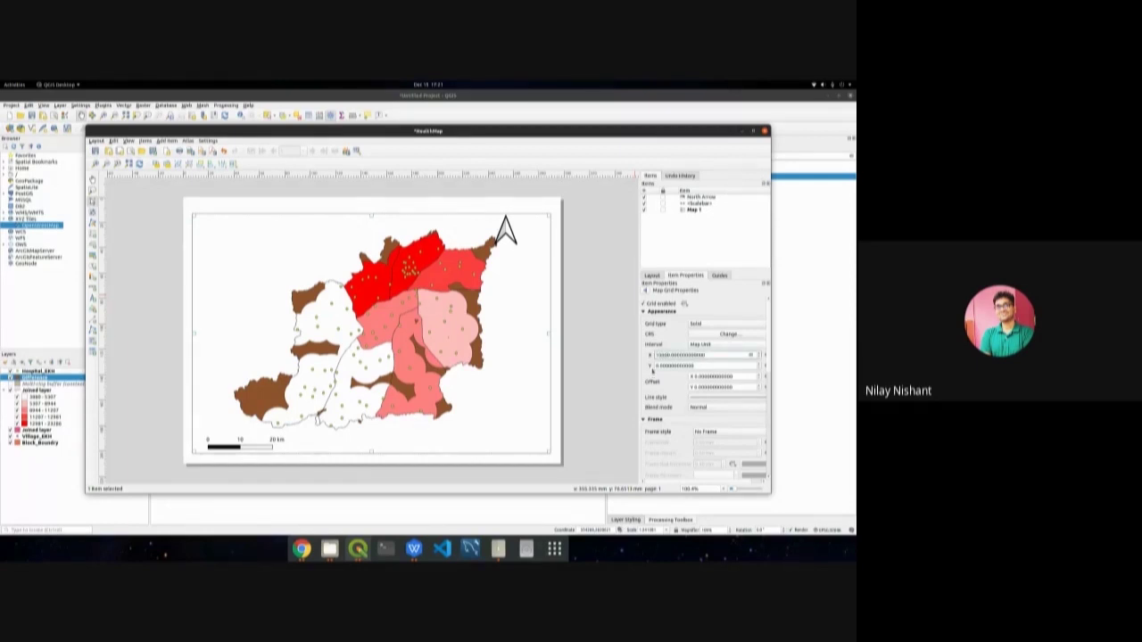
pyautogui.click(654, 366)
pyautogui.write('1000')
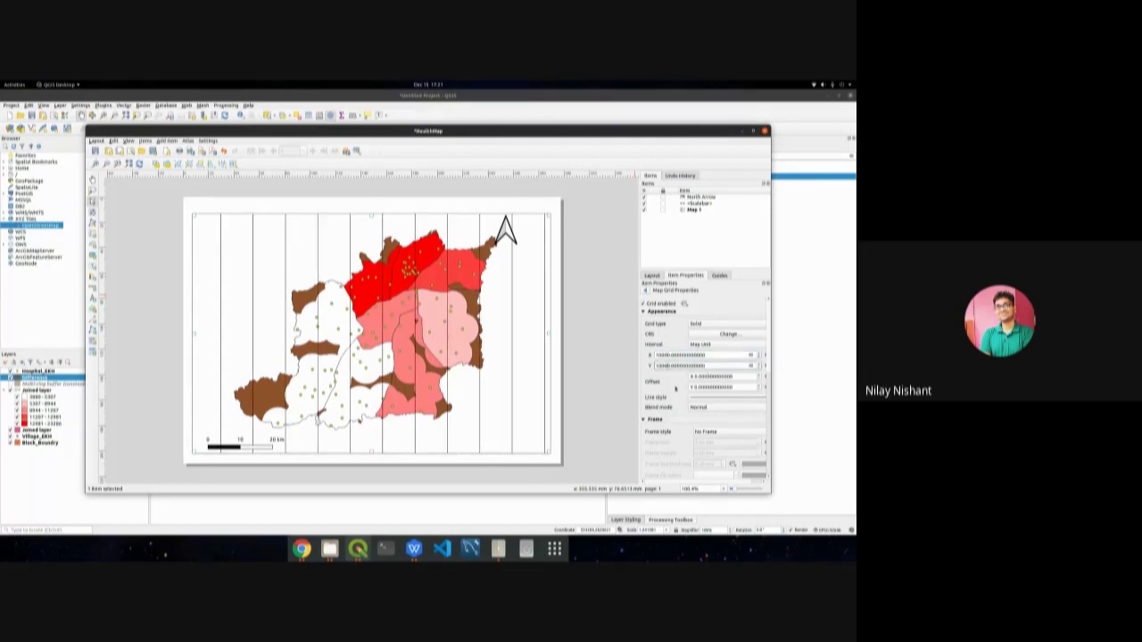
pyautogui.scroll(-3, 769, 384)
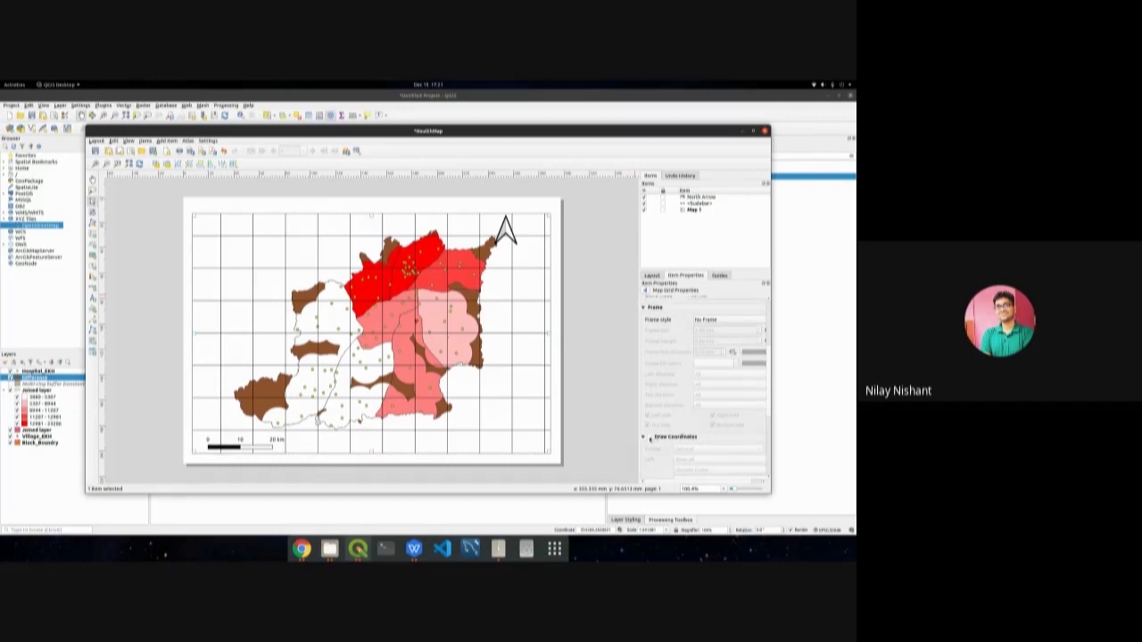
# Enable coordinate drawing for the map grid and shift the north arrow slightly closer to the map's right edge.
pyautogui.click(649, 438)
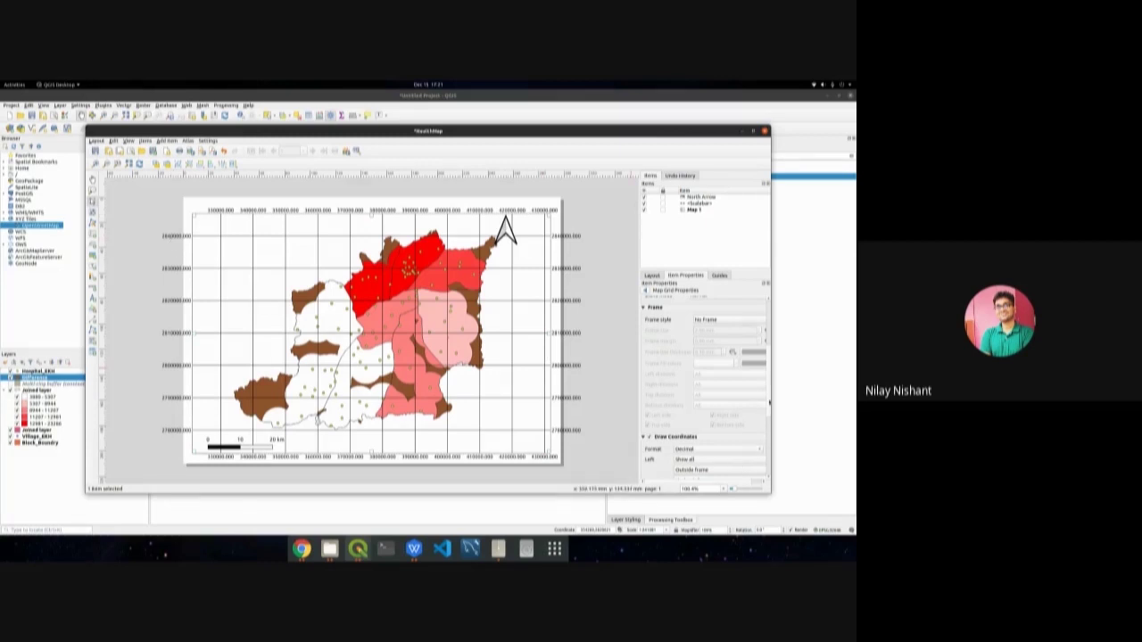
pyautogui.moveTo(769, 403); pyautogui.dragTo(771, 428)
pyautogui.scroll(5, 721, 331)
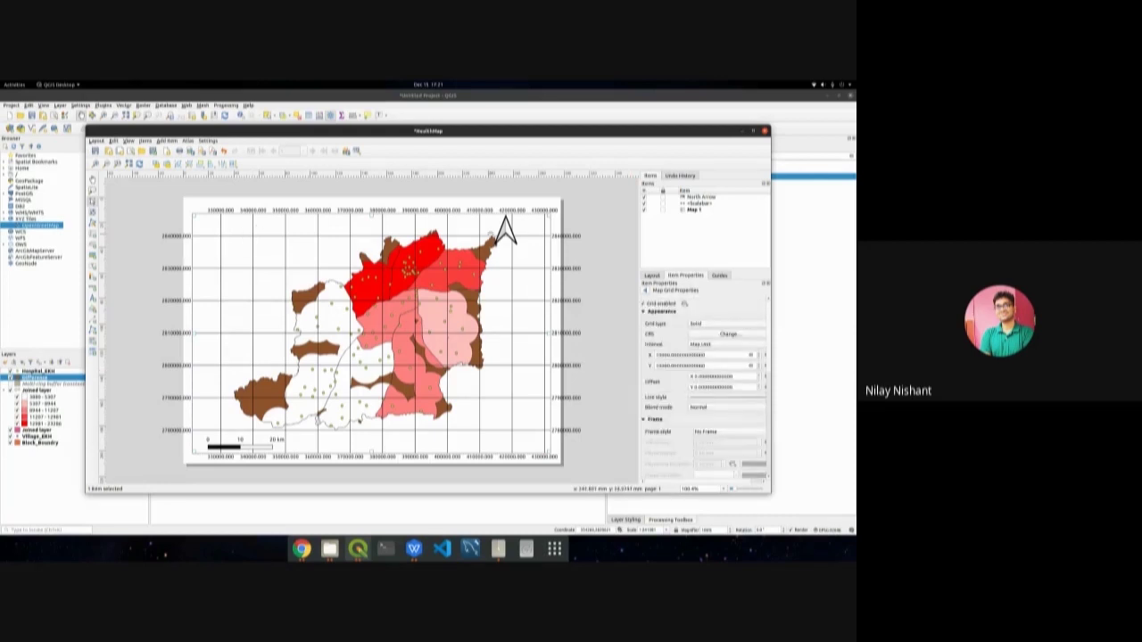
pyautogui.click(505, 230)
pyautogui.moveTo(505, 230); pyautogui.dragTo(517, 230)
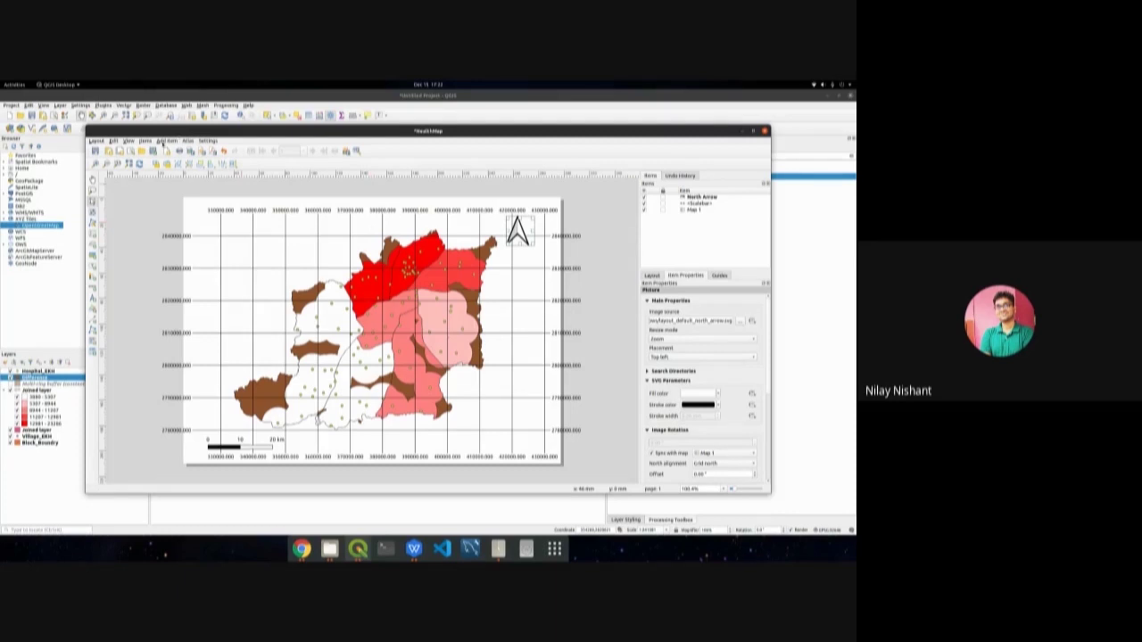
# Add a legend in the map's lower-right corner.
pyautogui.click(144, 141)
pyautogui.moveTo(167, 141)
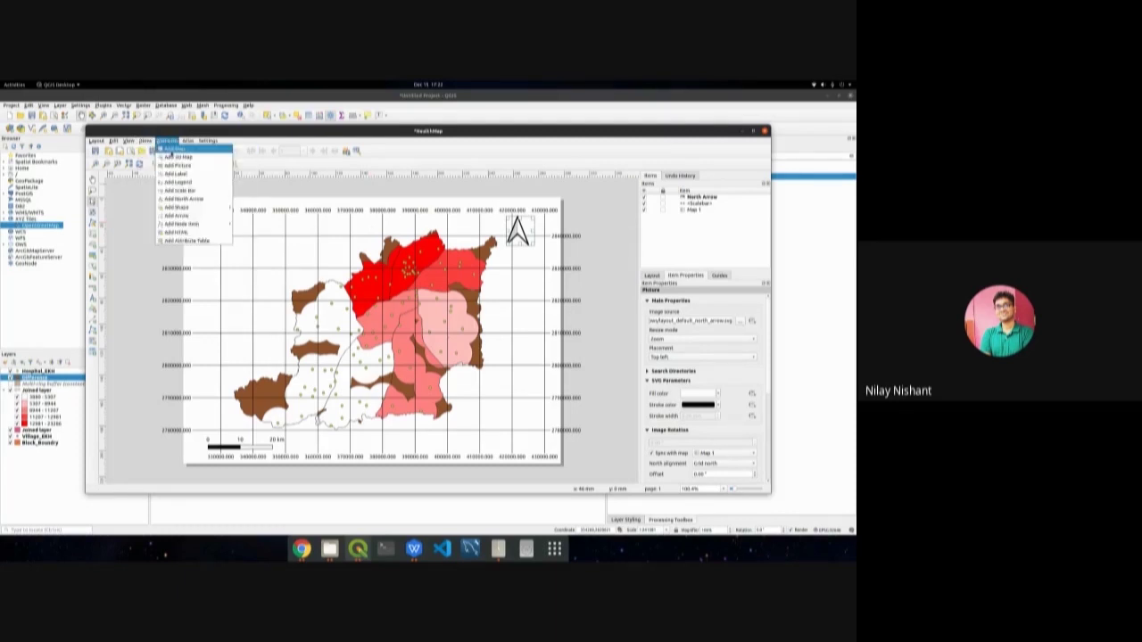
pyautogui.click(179, 182)
pyautogui.moveTo(506, 357); pyautogui.dragTo(511, 403)
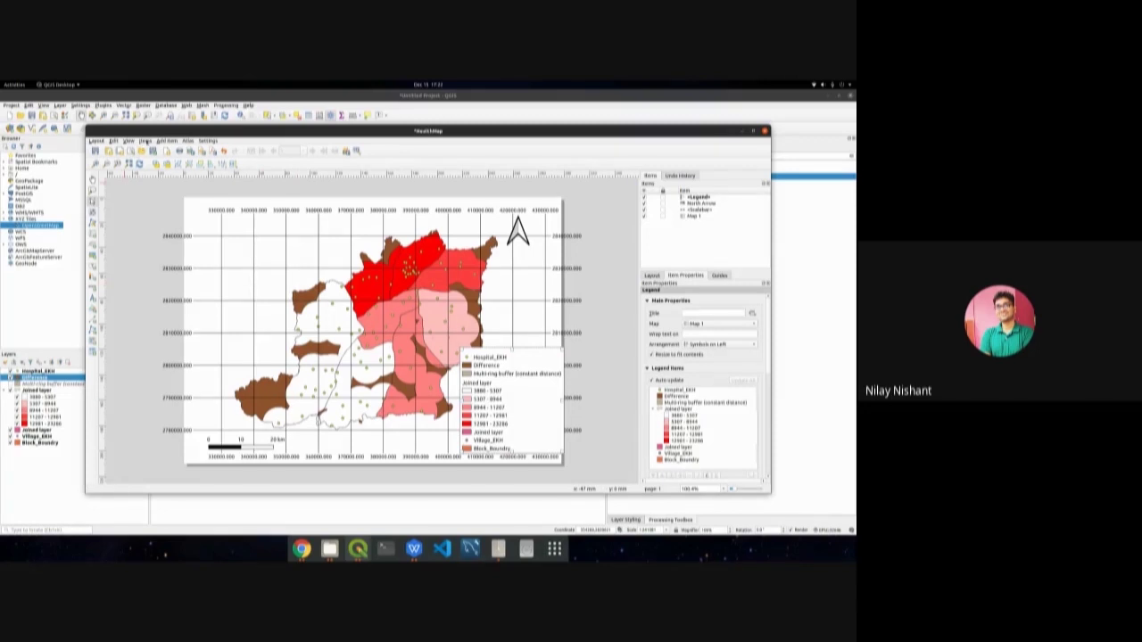
# Add a text label above the block polygons near the map's upper edge.
pyautogui.click(167, 141)
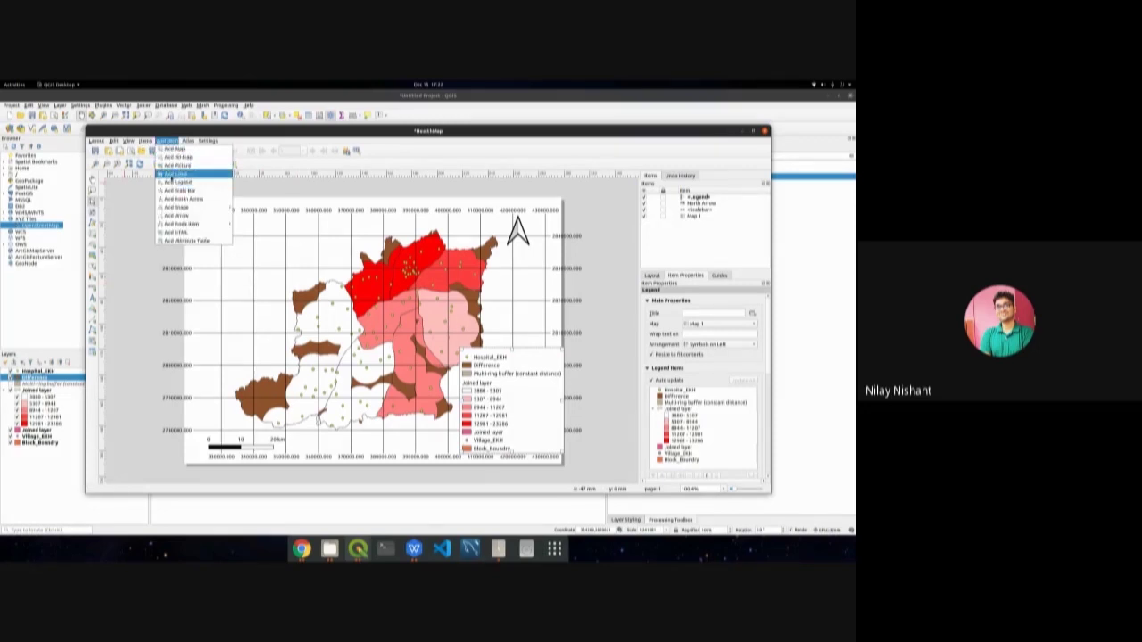
pyautogui.click(177, 173)
pyautogui.moveTo(332, 222); pyautogui.dragTo(401, 241)
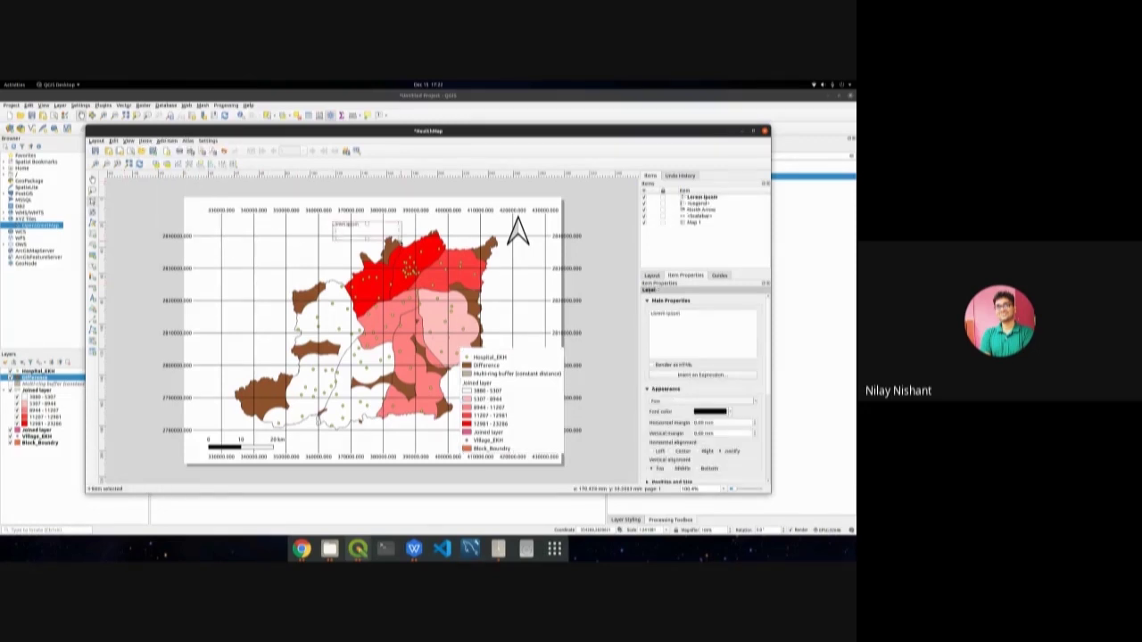
# Select the layout's map item and enable a frame around it.
pyautogui.click(216, 219)
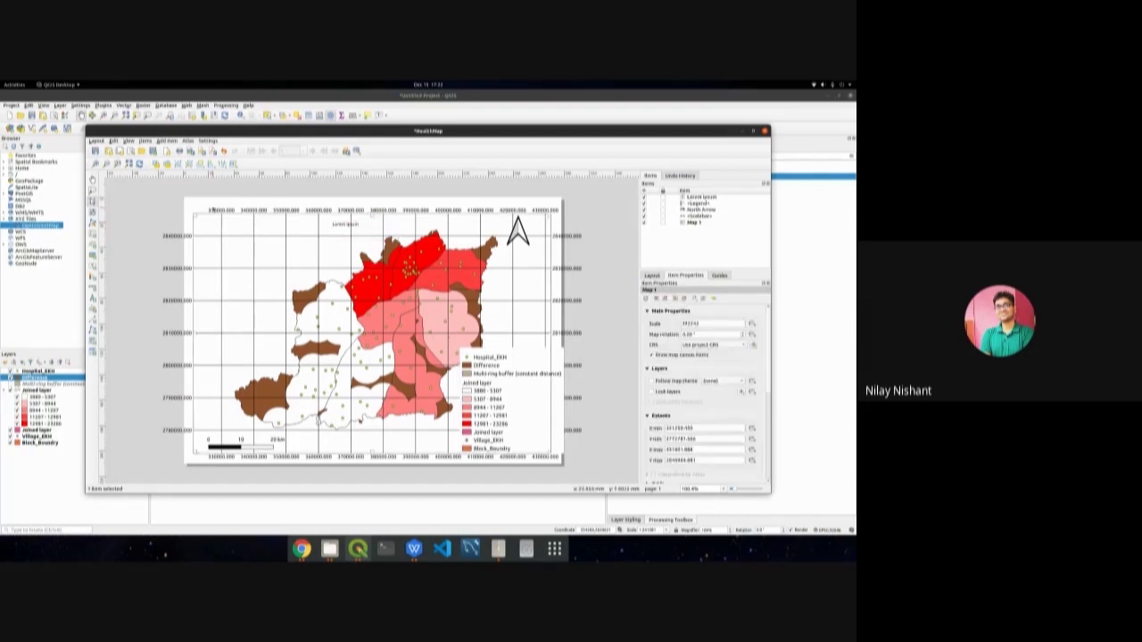
pyautogui.click(198, 201)
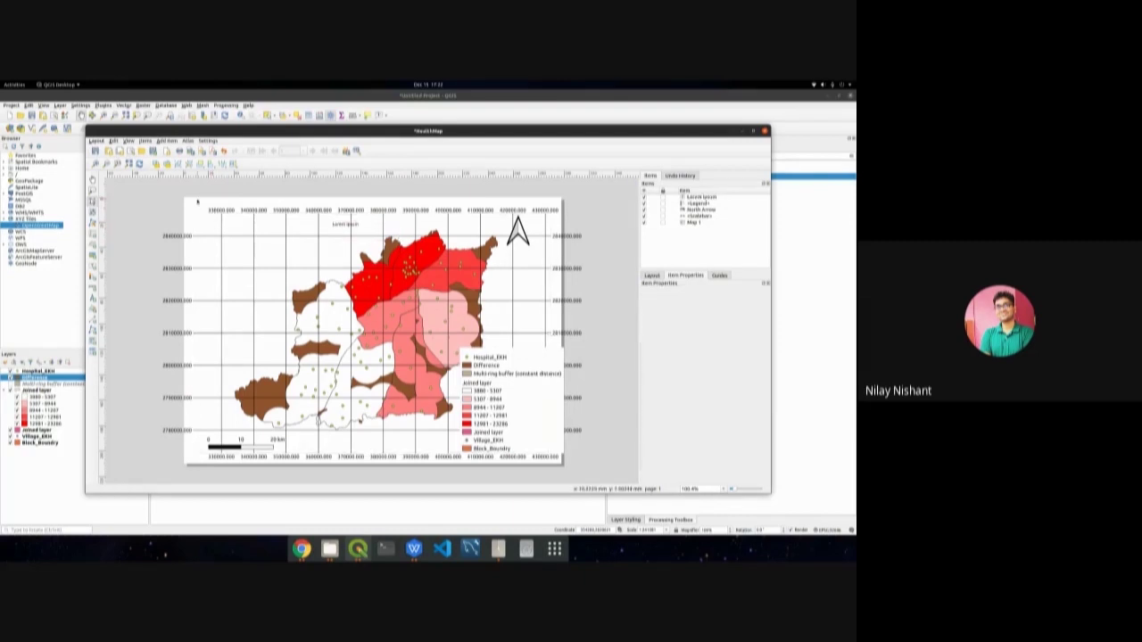
pyautogui.click(230, 247)
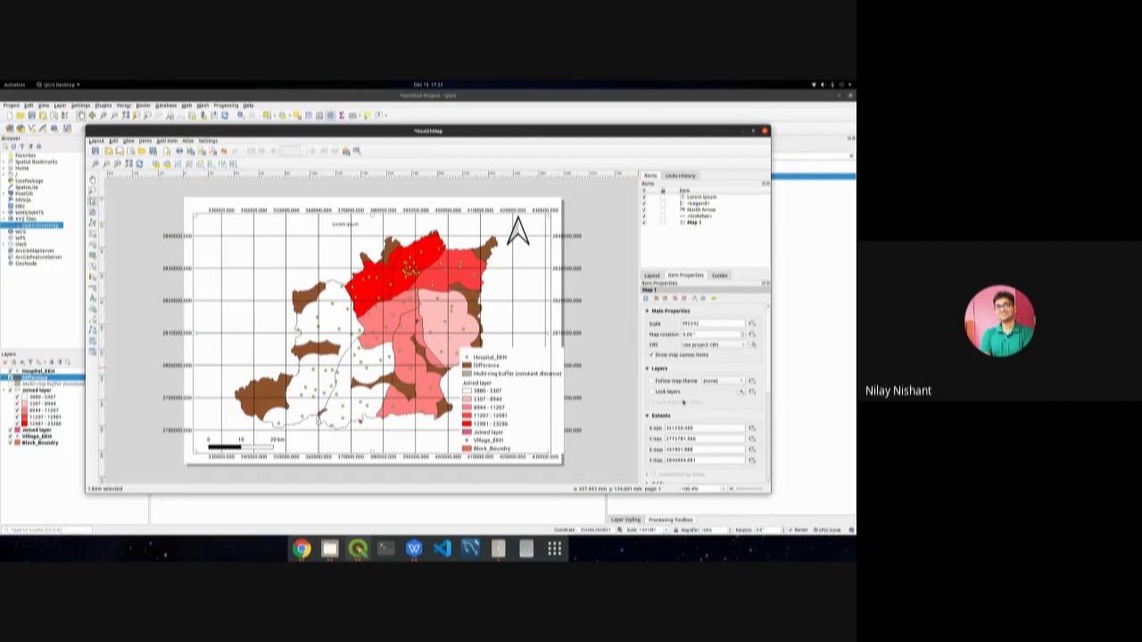
pyautogui.scroll(-1, 683, 403)
pyautogui.scroll(-1, 680, 401)
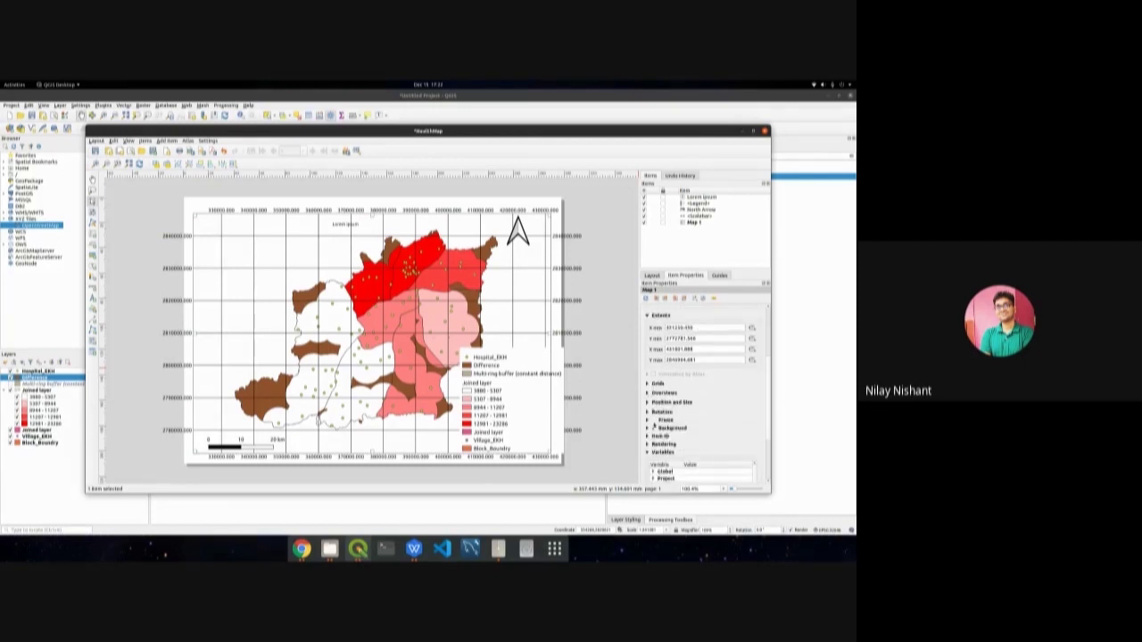
pyautogui.click(652, 420)
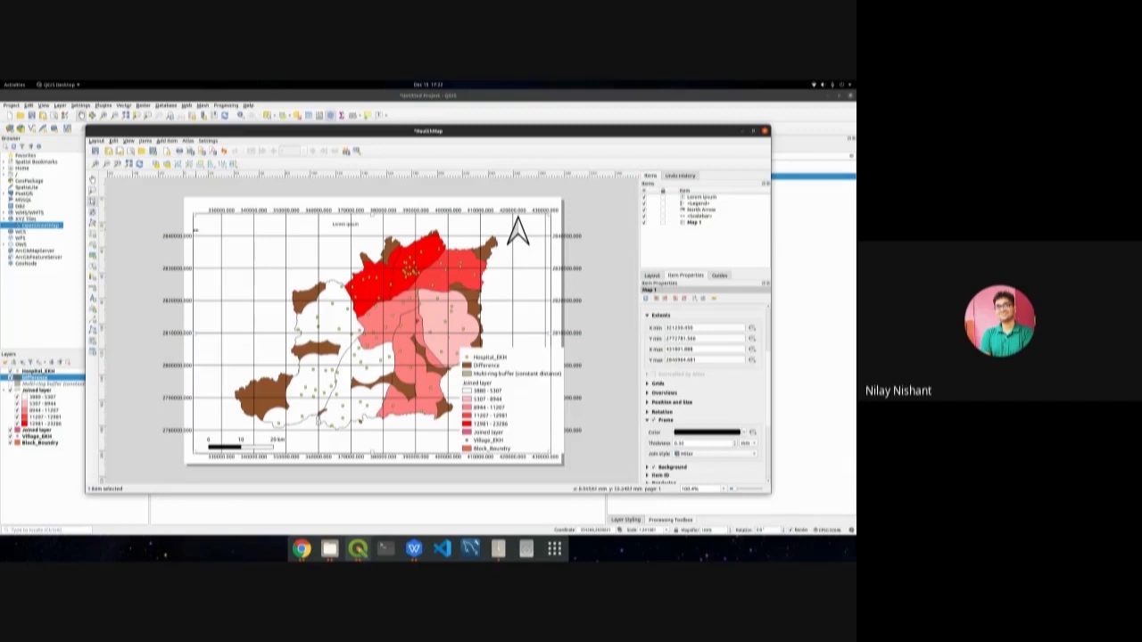
pyautogui.click(373, 247)
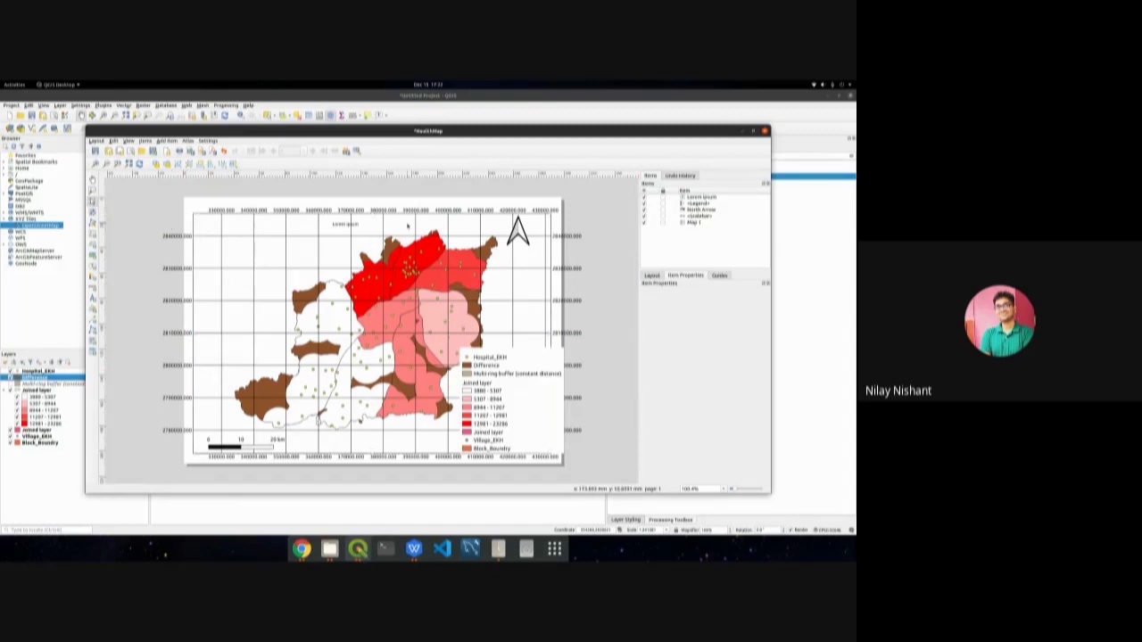
# Move the legend left so it sits fully inside the map frame.
pyautogui.click(339, 228)
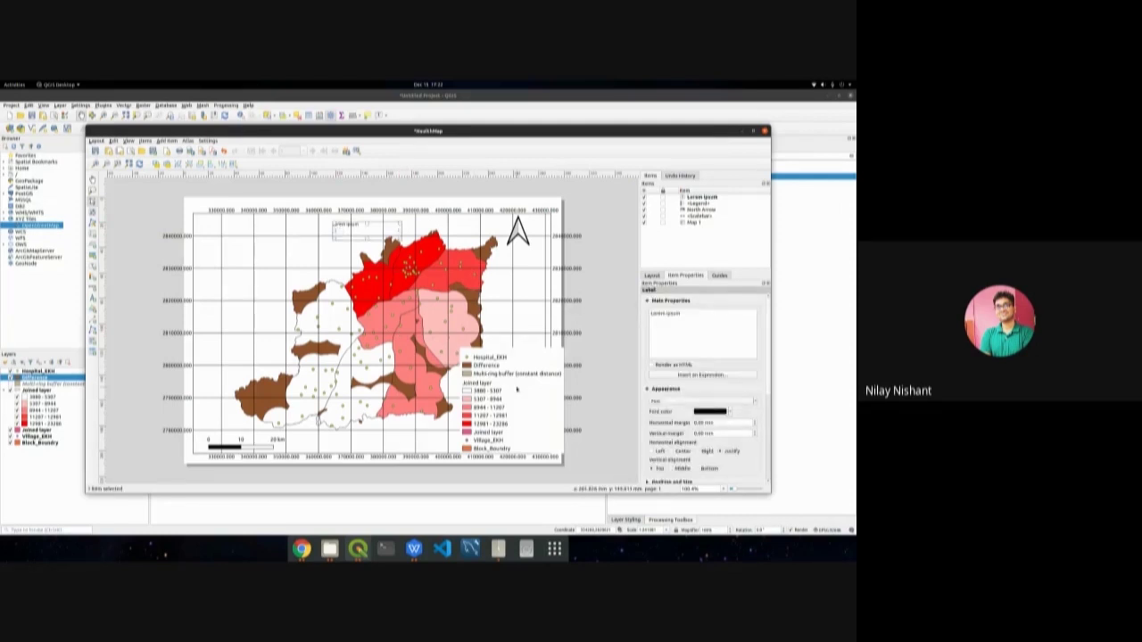
pyautogui.click(558, 350)
pyautogui.moveTo(535, 350); pyautogui.dragTo(492, 368)
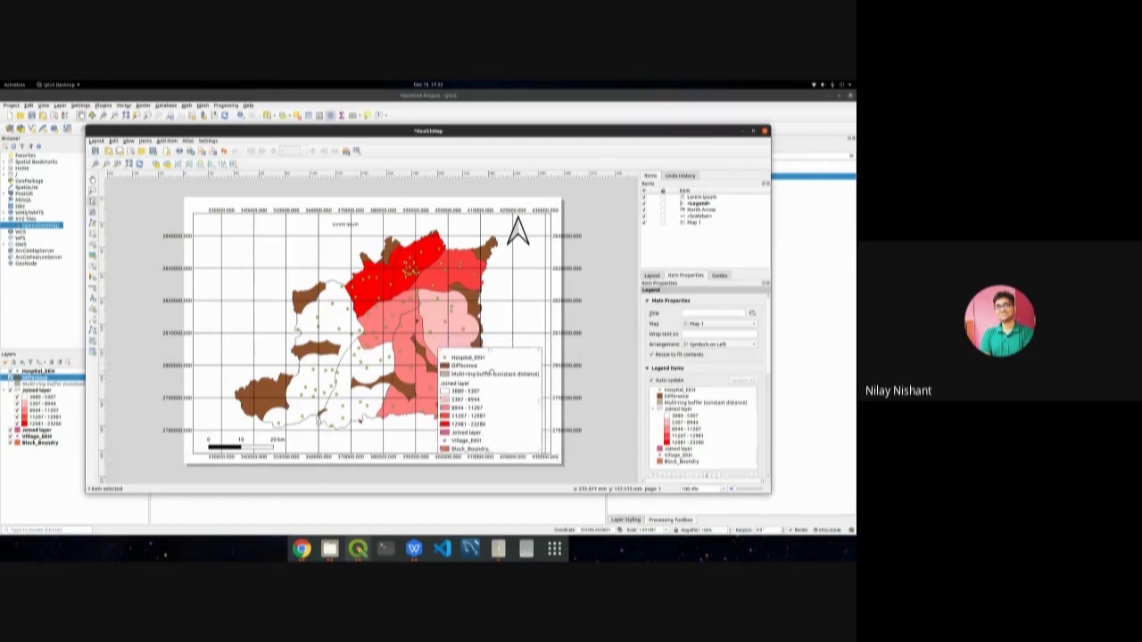